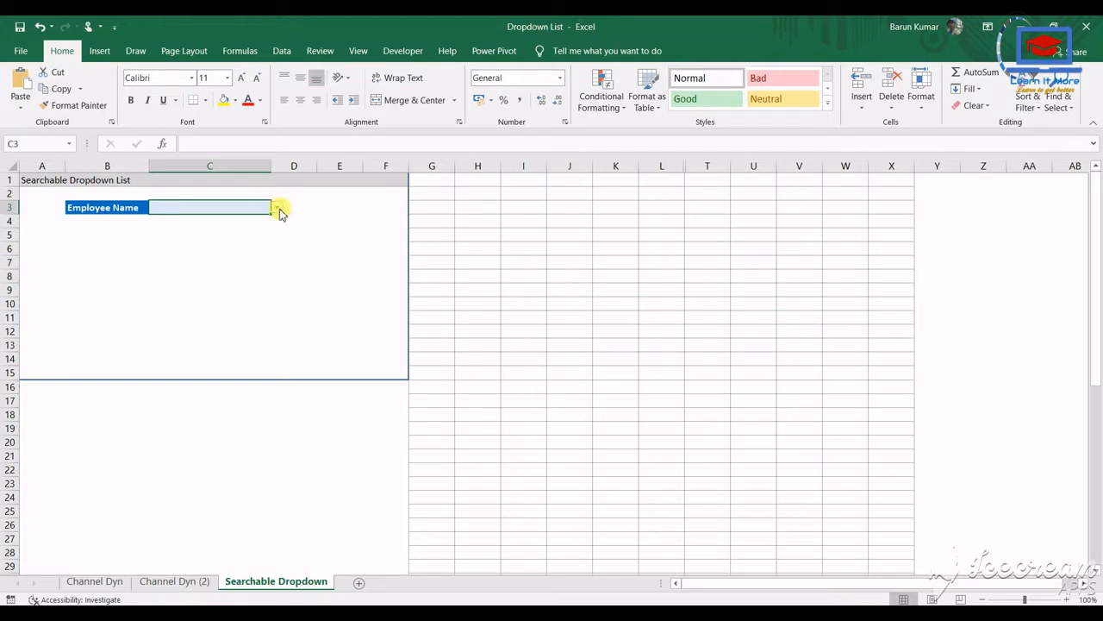
- Filter the Employee Name dropdown in C3 with the letter "C" and view the matching names
click(277, 208)
click(313, 209)
text(C)
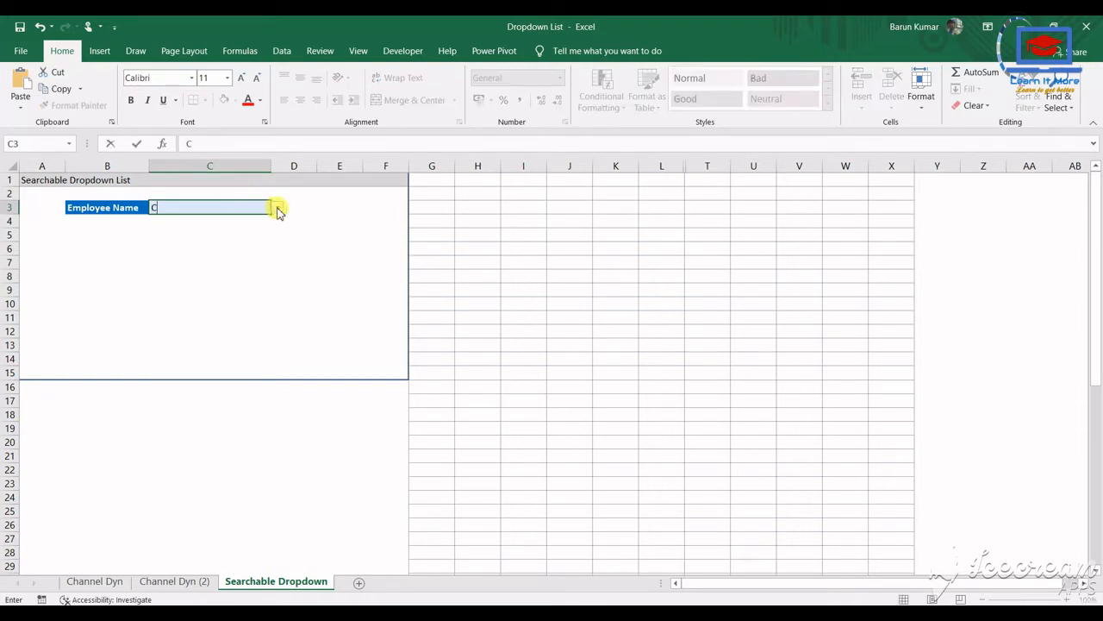
click(277, 208)
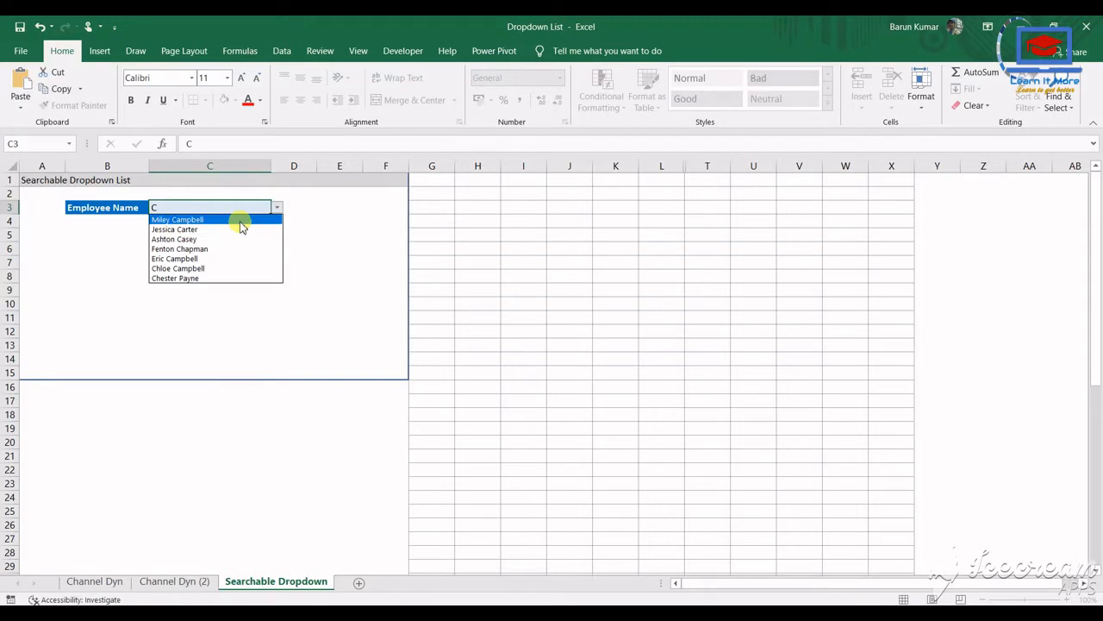
click(678, 285)
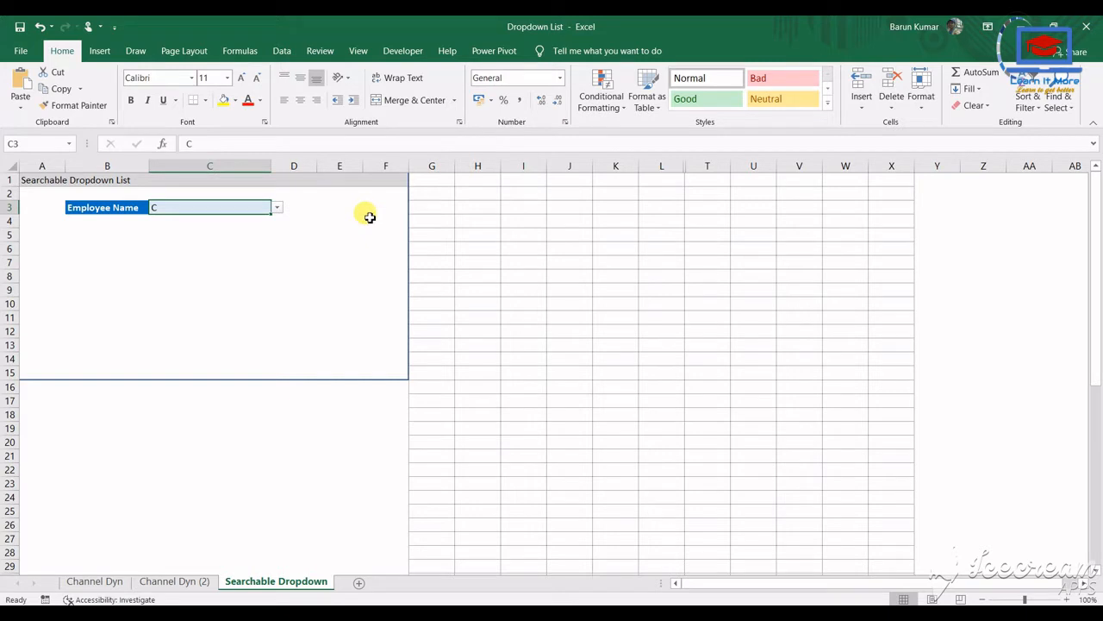
- Filter the Employee Name dropdown in C3 with "ca" and choose the first matching employee
text(ca)
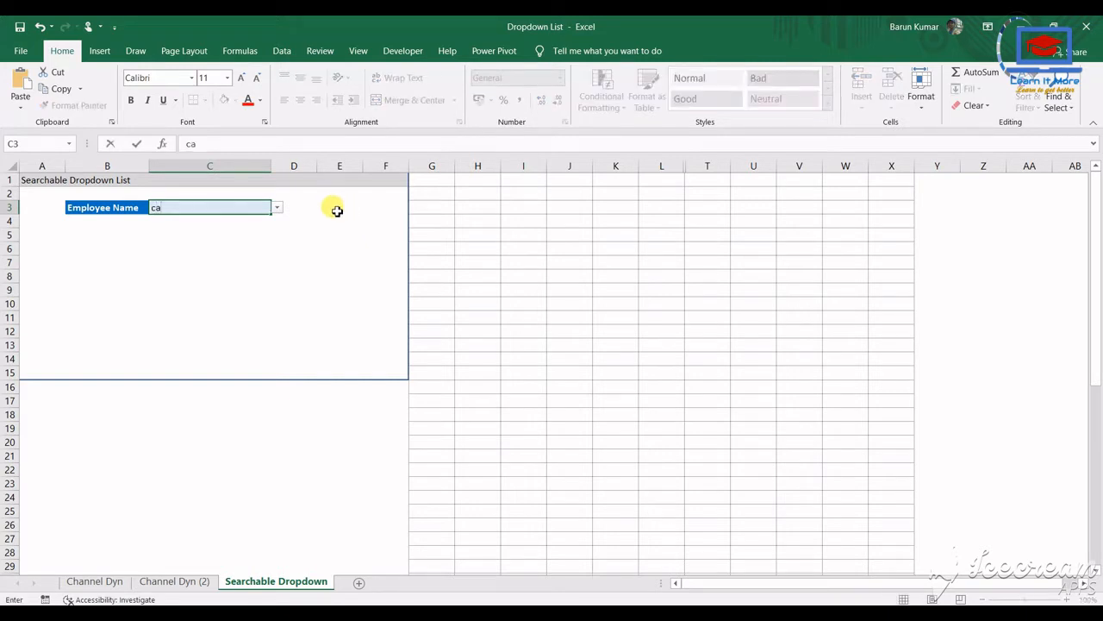
click(277, 210)
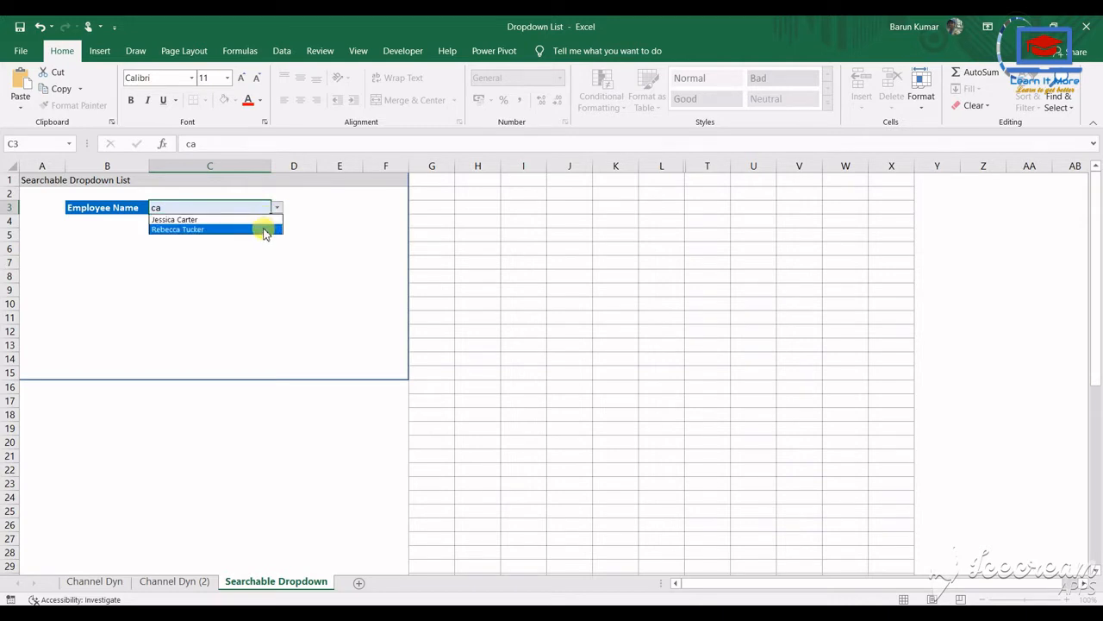
click(258, 221)
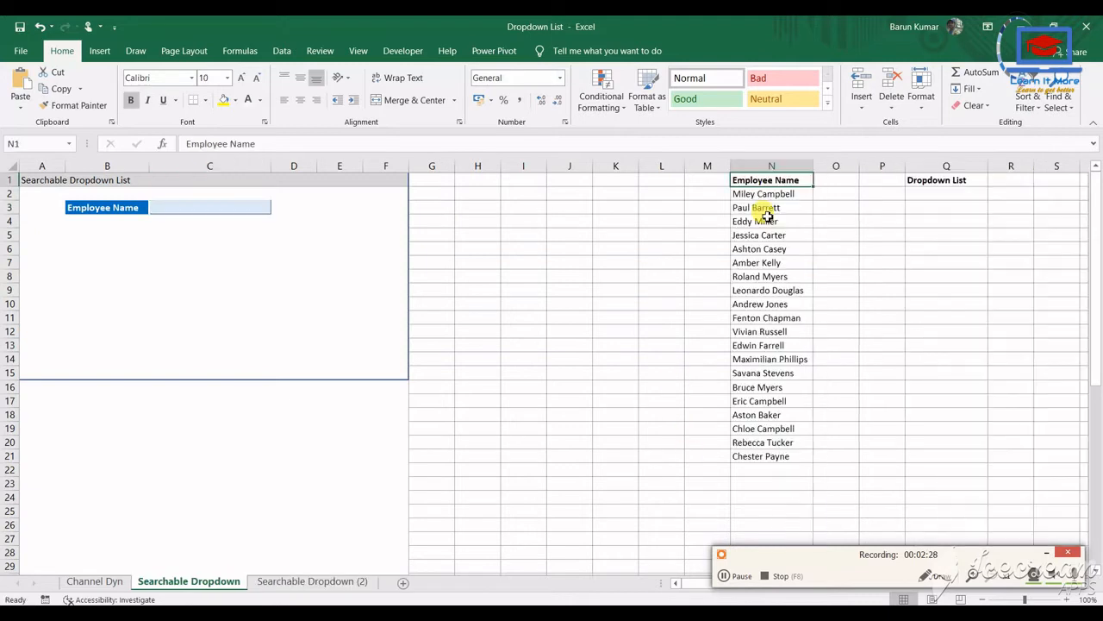
- Examine the source list of employee names in column N and the empty Employee Name input cell C3
key(ctrl+shift+Down)
key(Down)
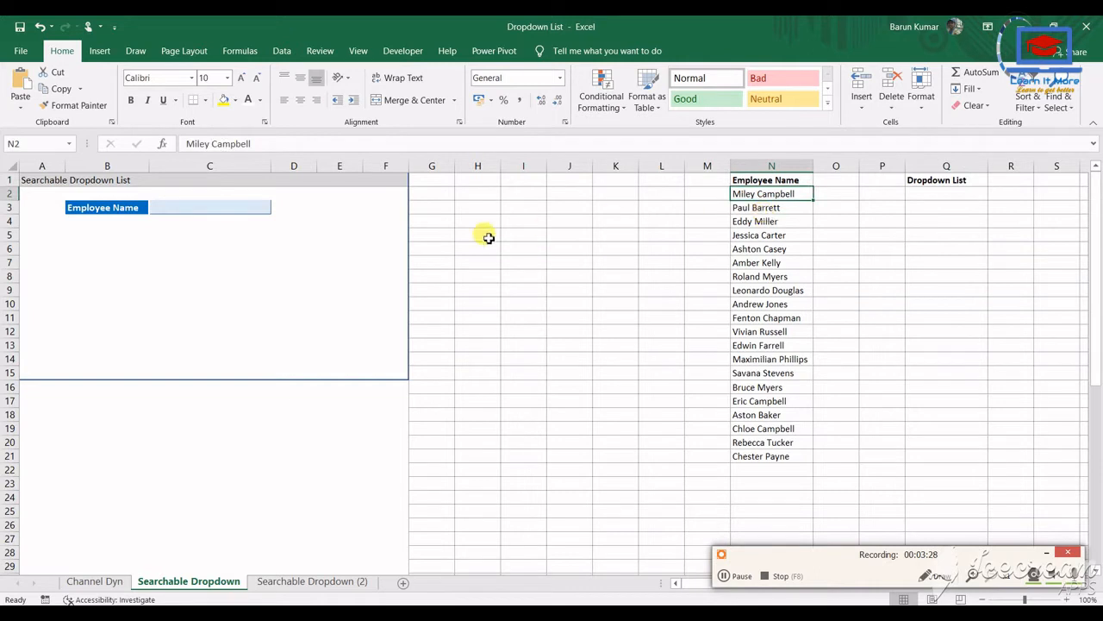
click(236, 210)
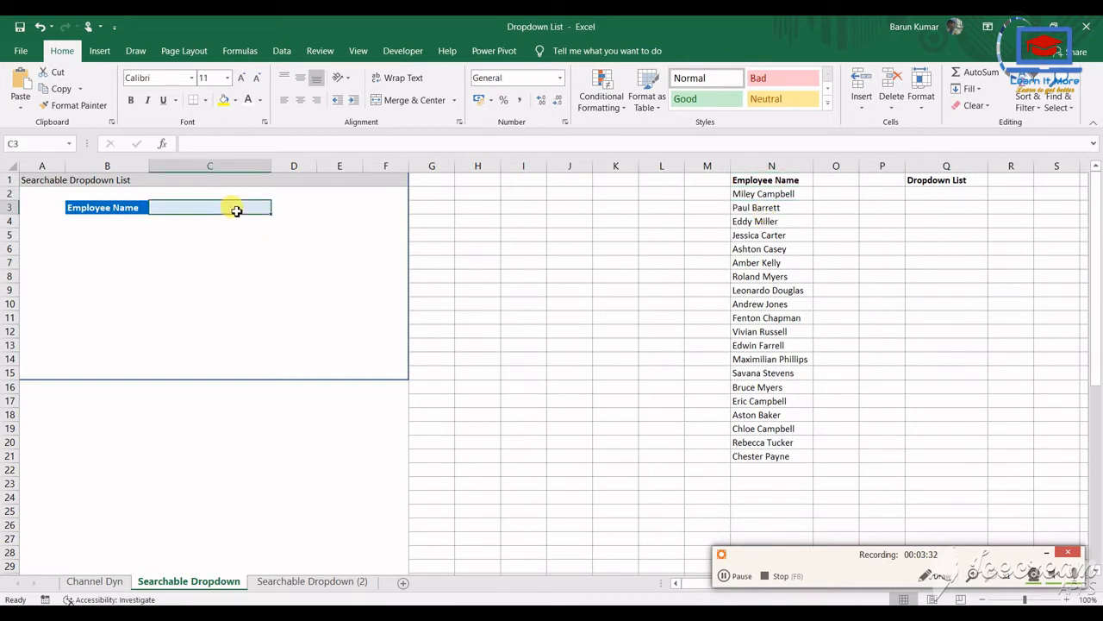
click(777, 180)
key(Down)
key(ctrl+shift+Down)
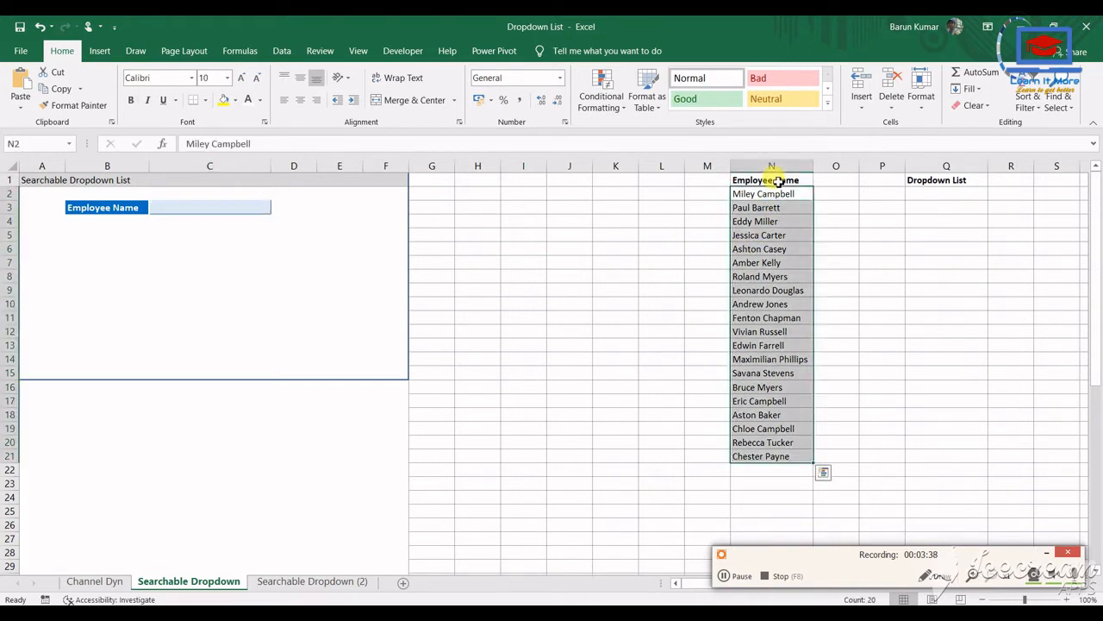
click(779, 181)
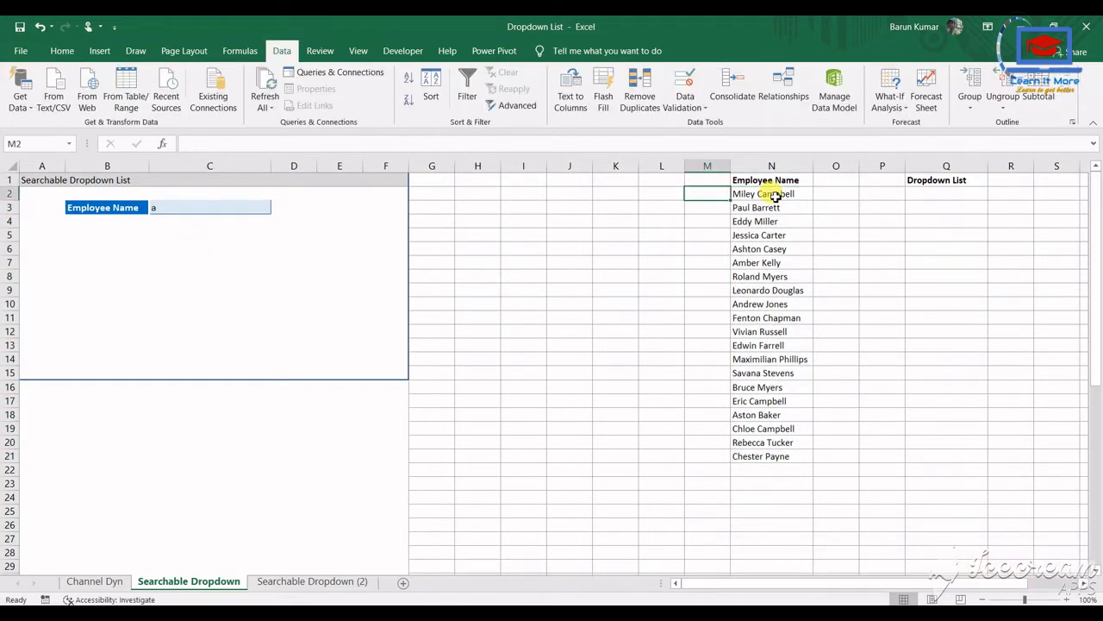
- Enter =SEARCH($C$3,N2,1) in cell M2 to find the C3 text within the first employee name
text(=)
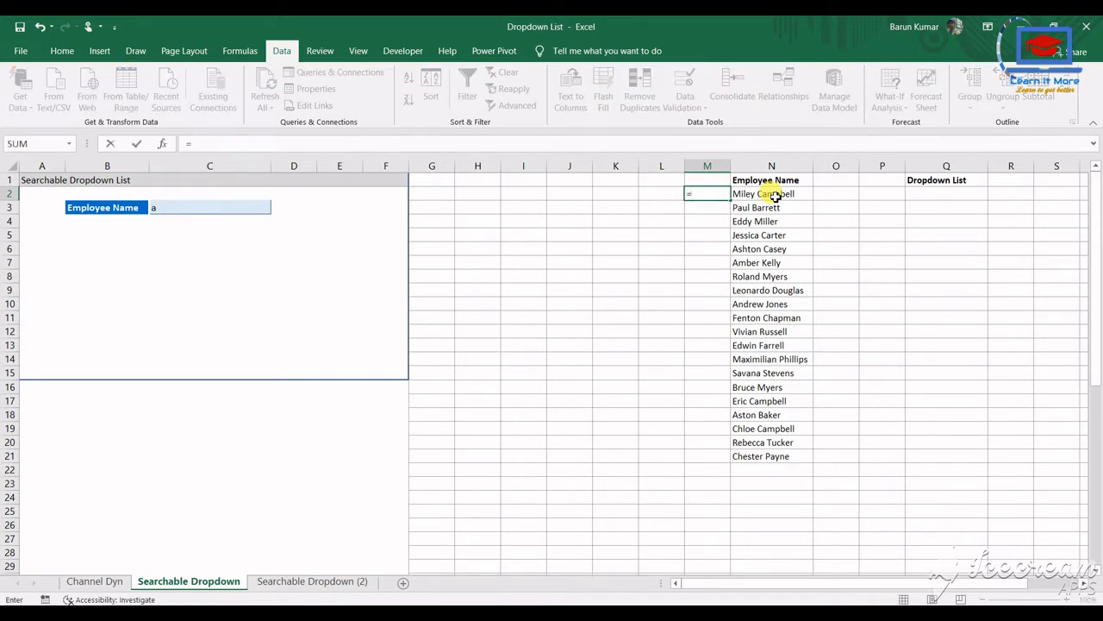
text(se)
key(Tab)
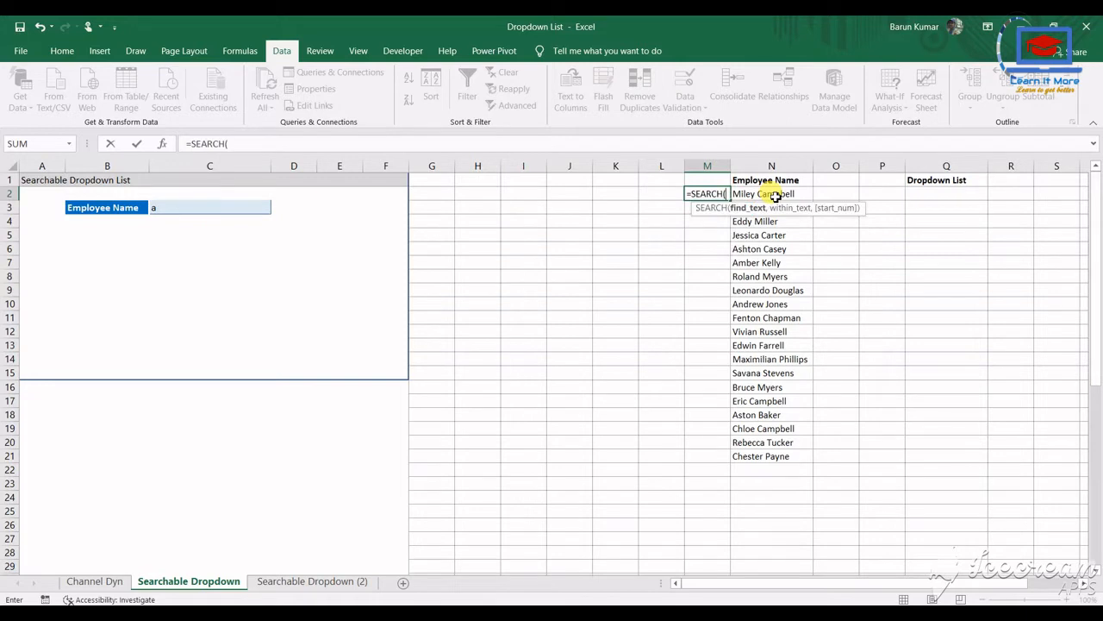
click(167, 210)
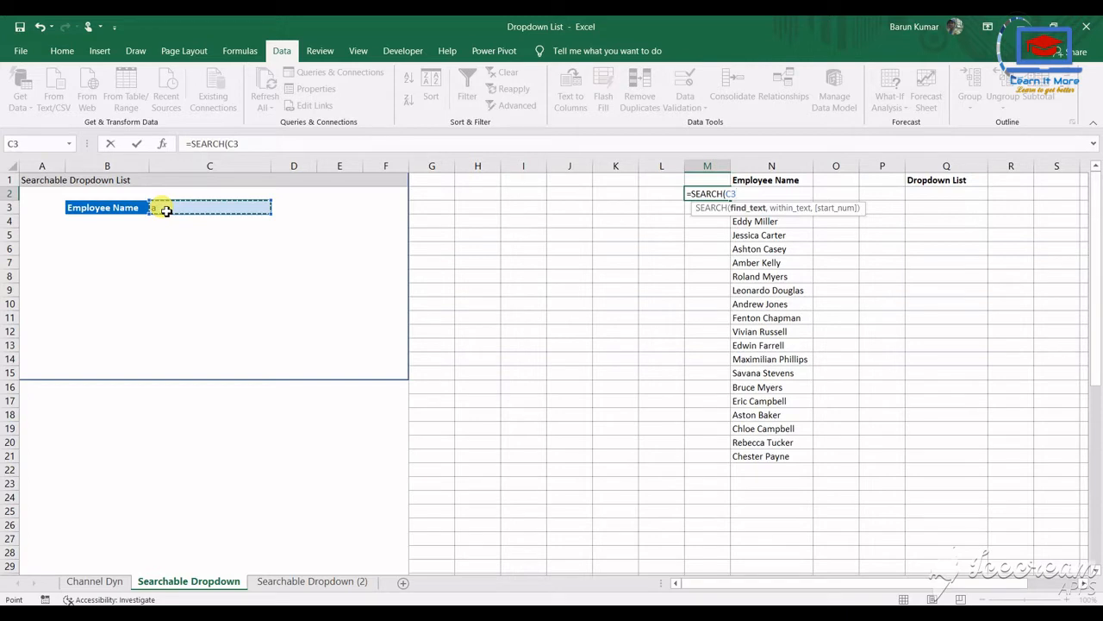
key(F4)
text(,)
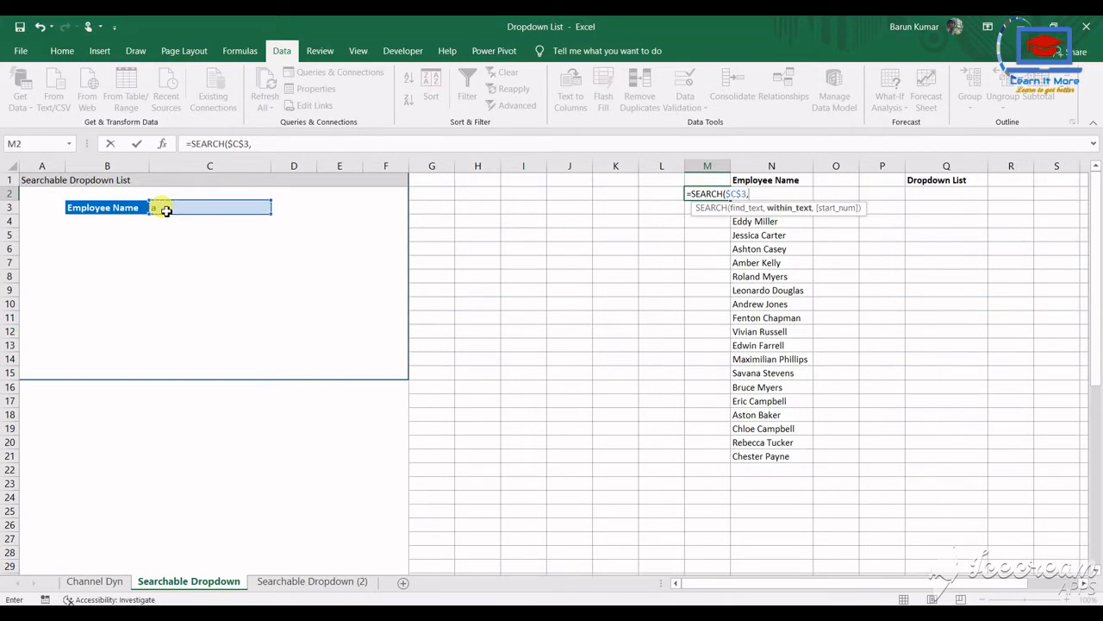
key(Right)
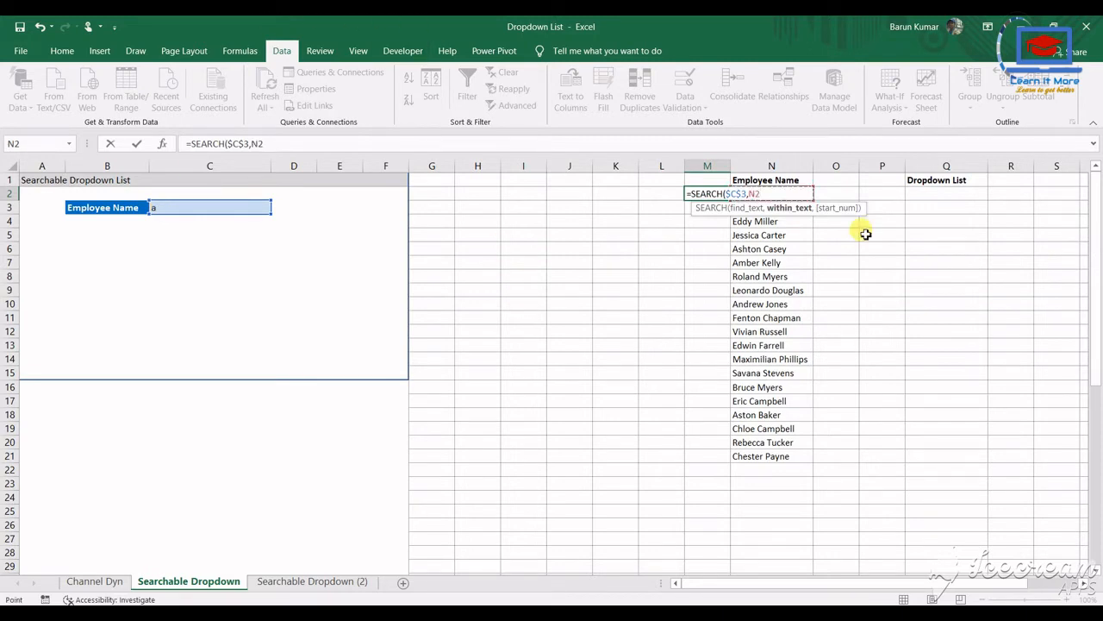
text(,)
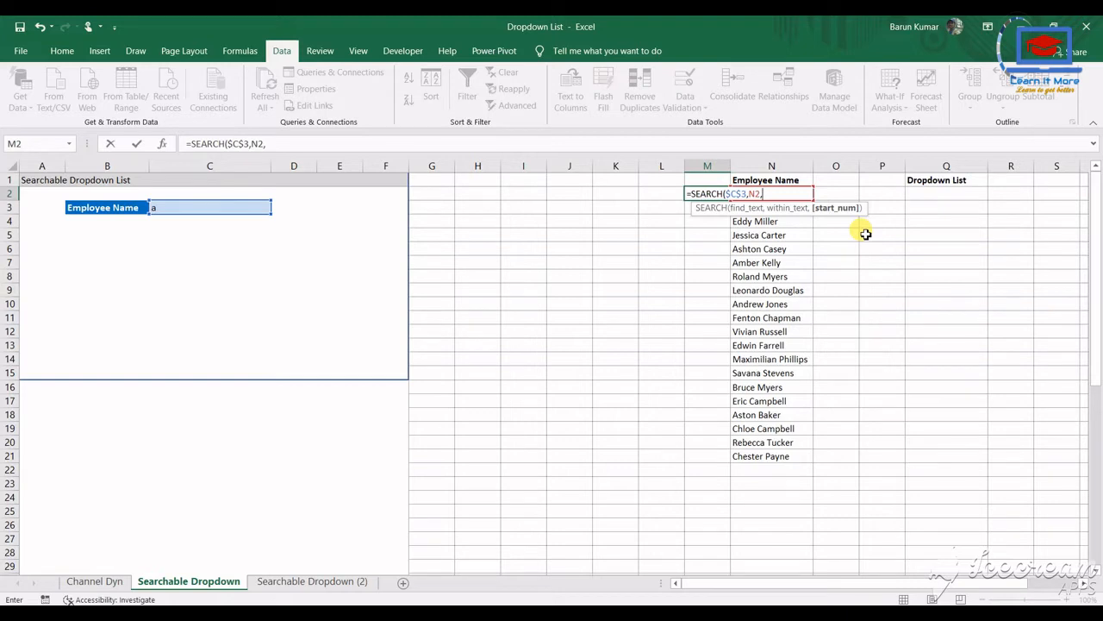
text(1))
key(Return)
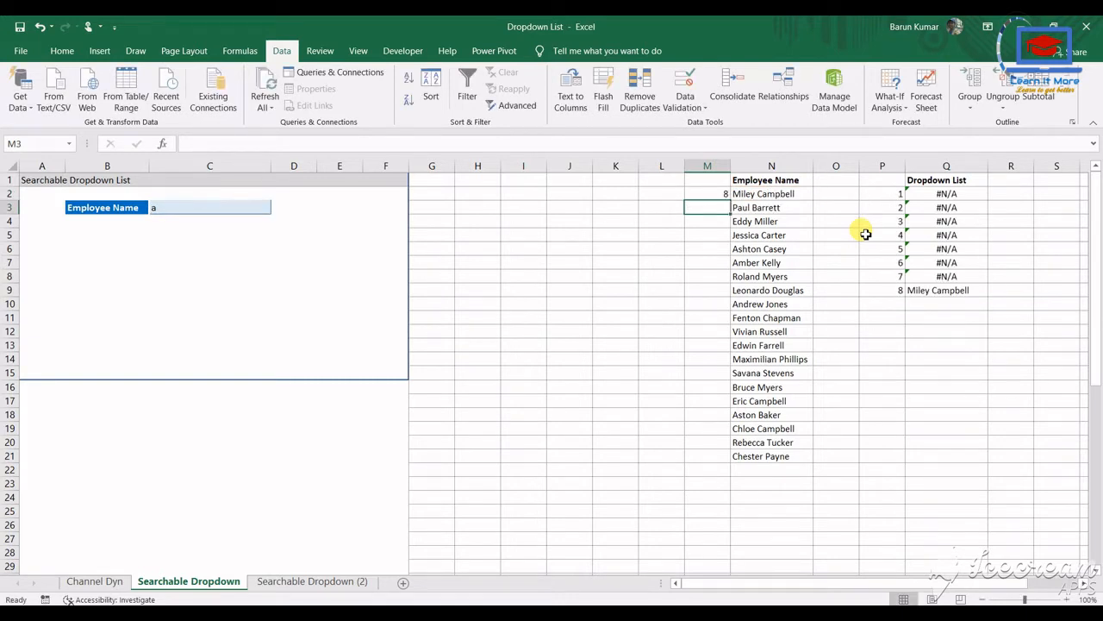
- Fill the SEARCH formula from M2 down to M21, alongside every employee name
key(Right)
key(ctrl+Down)
key(Left)
key(ctrl+shift+Up)
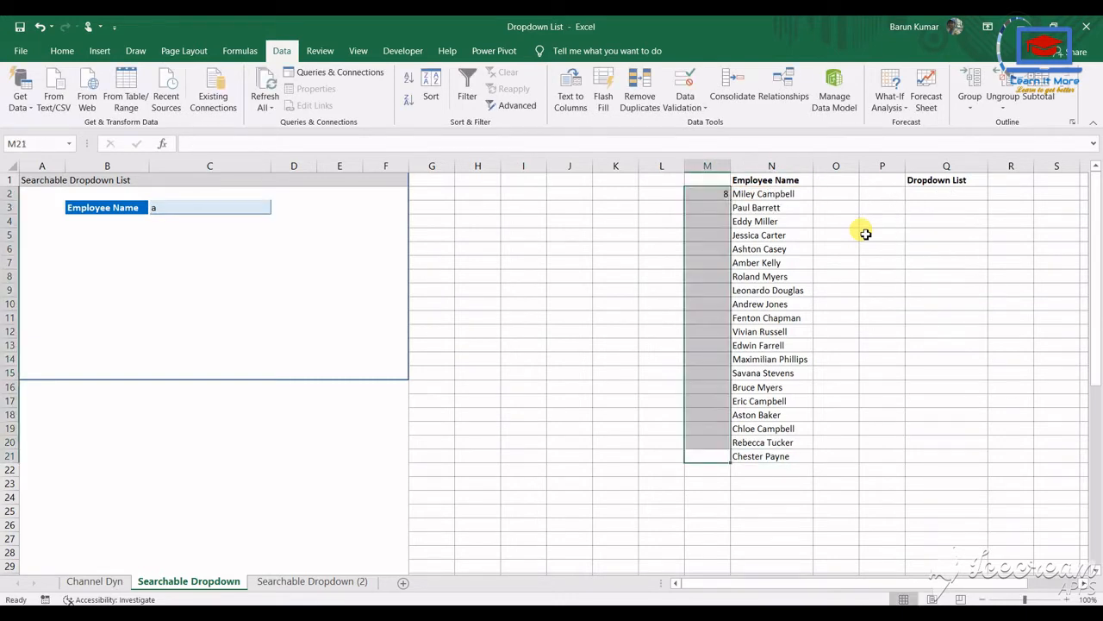
key(ctrl+d)
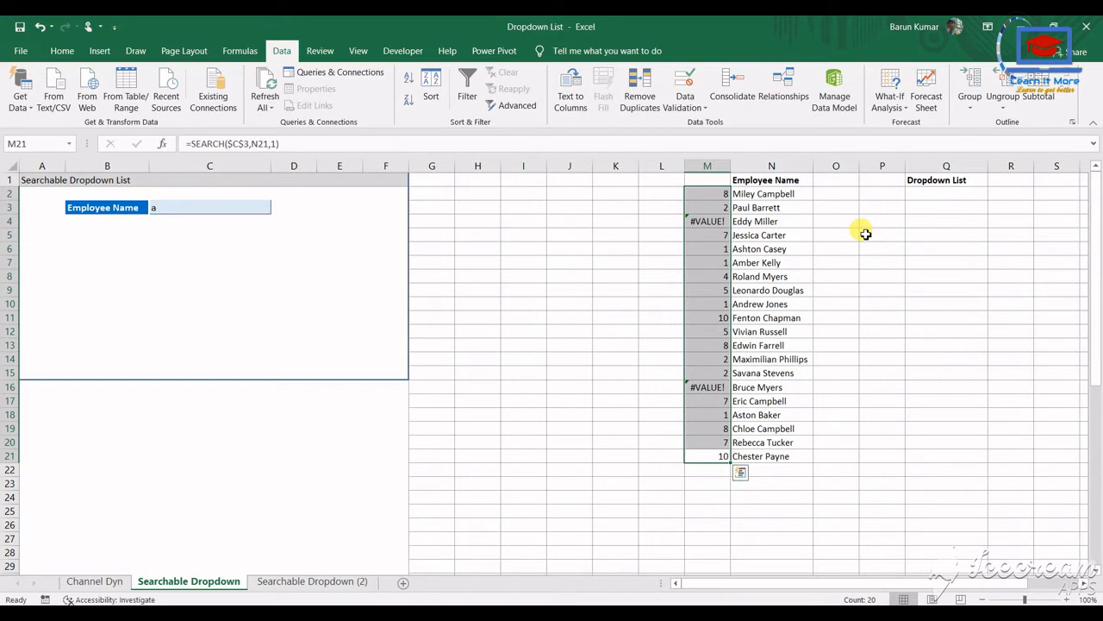
- Compare the SEARCH results in column M with the neighbouring employee names, including the error in M4
key(ctrl+Up)
key(Down)
key(Up)
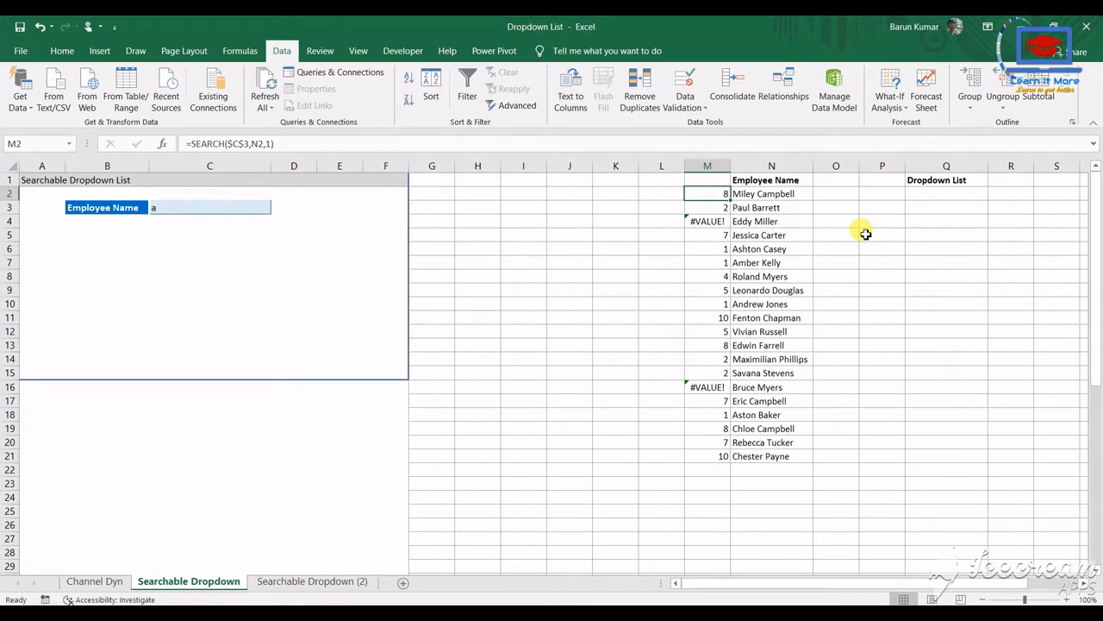
click(792, 194)
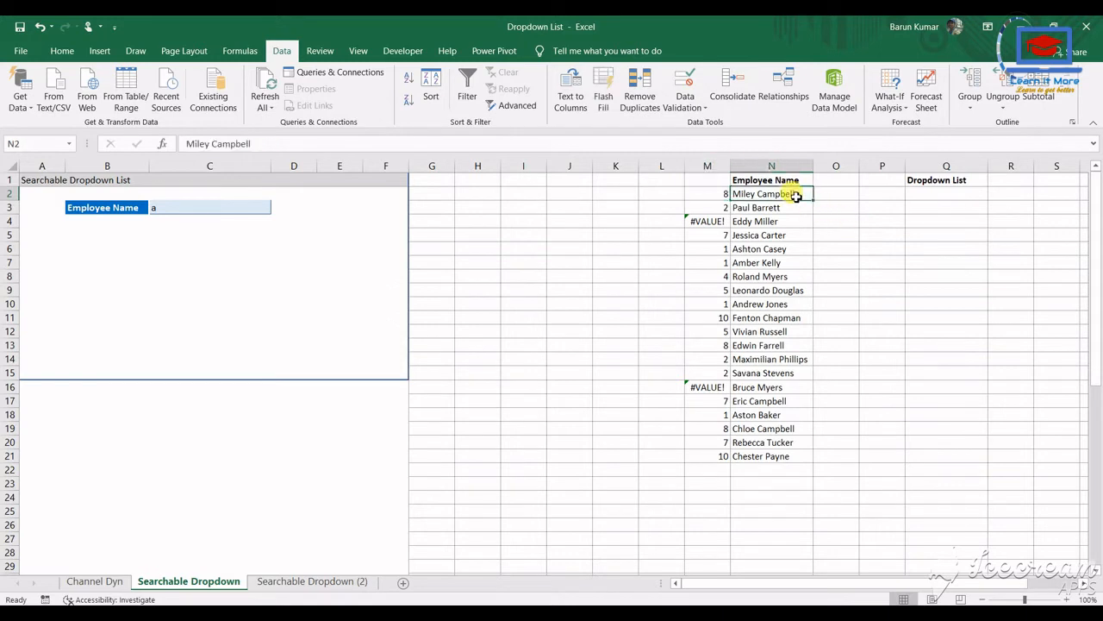
click(718, 222)
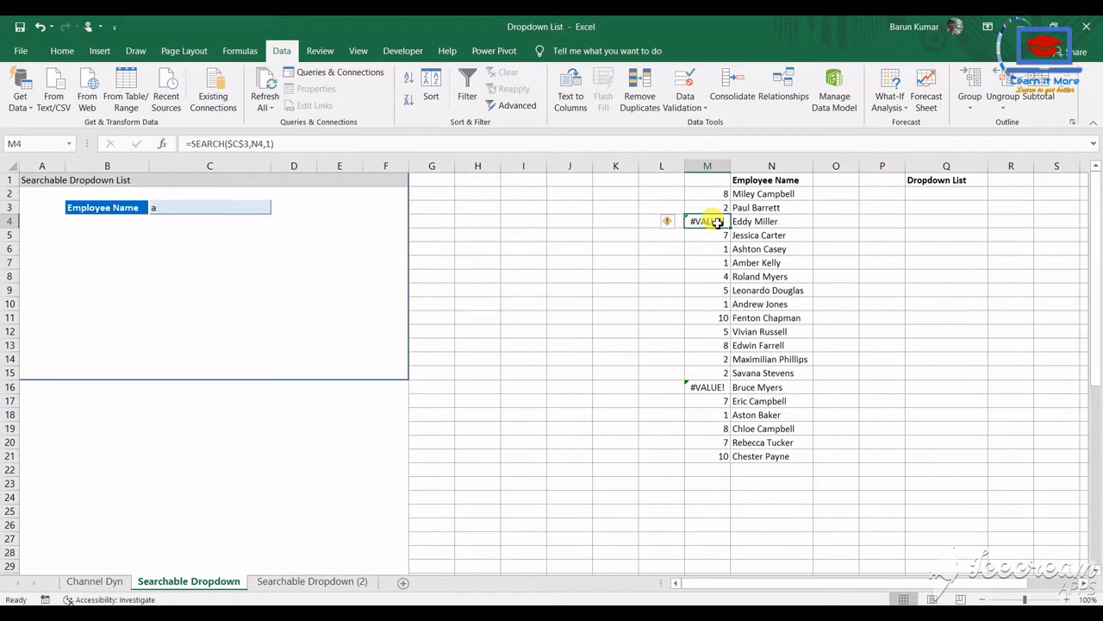
key(Right)
key(Up)
key(Up)
key(Up)
key(Down)
key(Left)
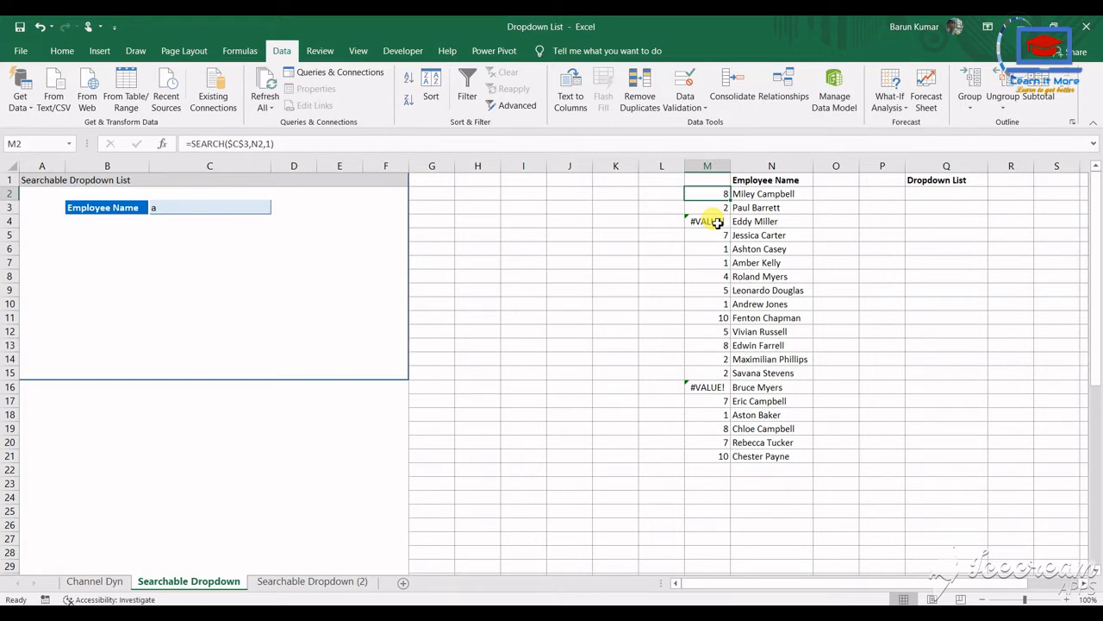
- Wrap the M2 formula in ISNUMBER as =ISNUMBER(SEARCH($C$3,N2,1)) and fill it down to M21
click(194, 143)
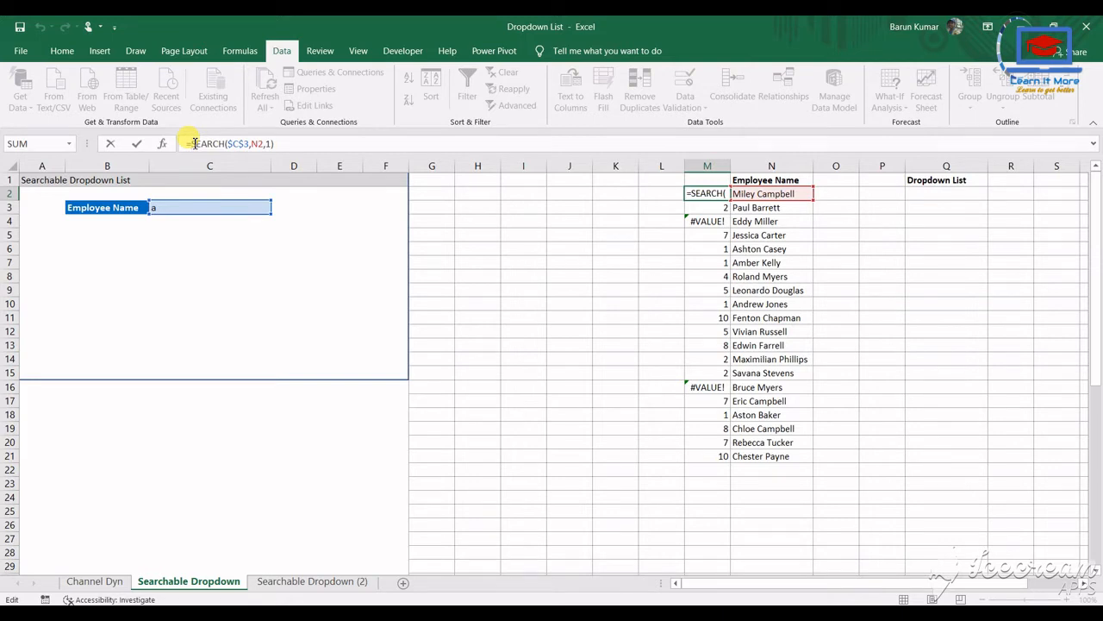
text(ISNUMBER()
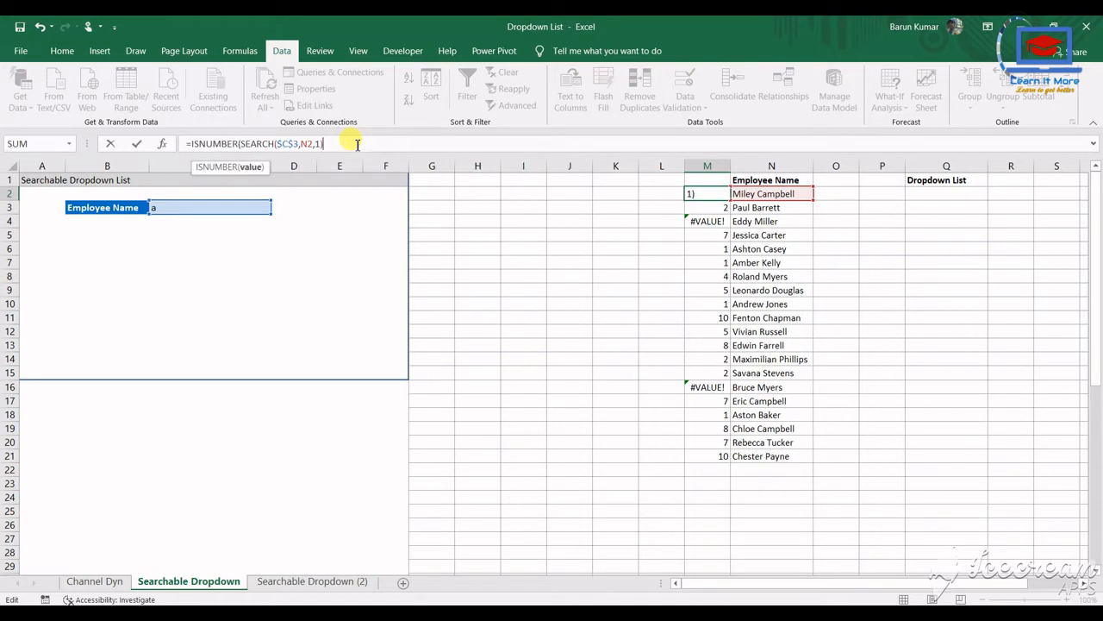
text())
key(Return)
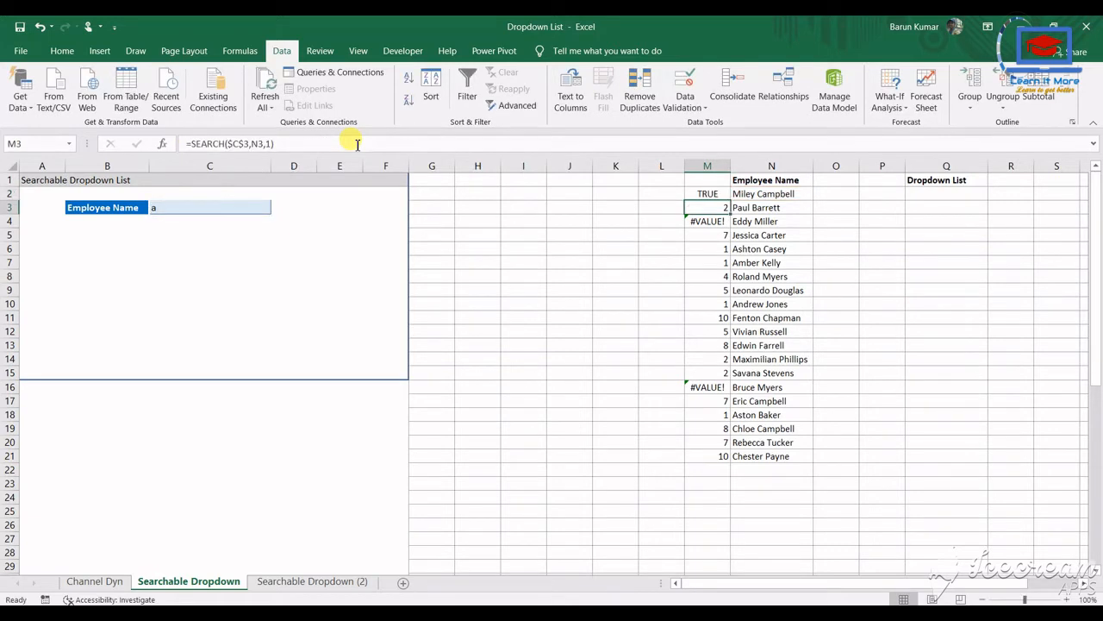
key(Up)
key(ctrl+shift+Down)
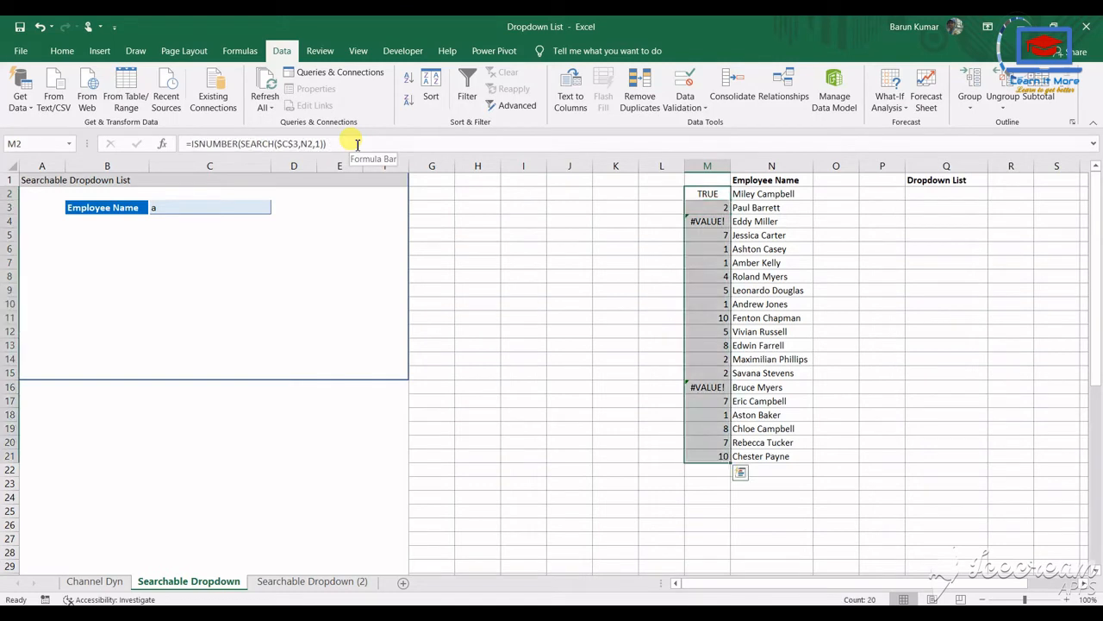
key(ctrl+d)
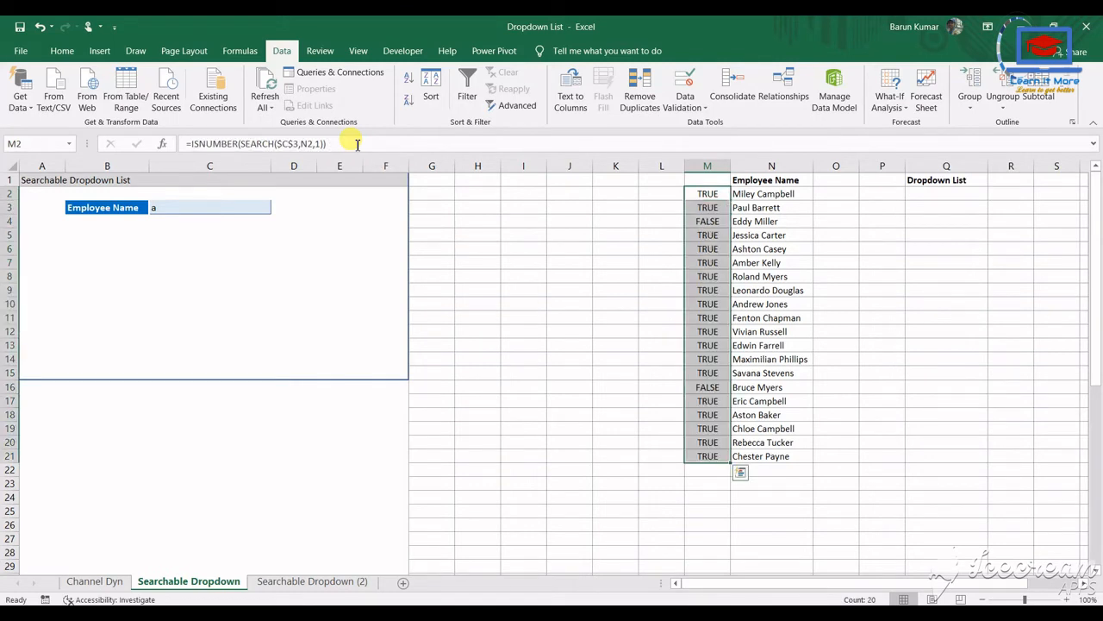
- Check the first ISNUMBER results in column M against the employee names beside them
key(ctrl+shift+Up)
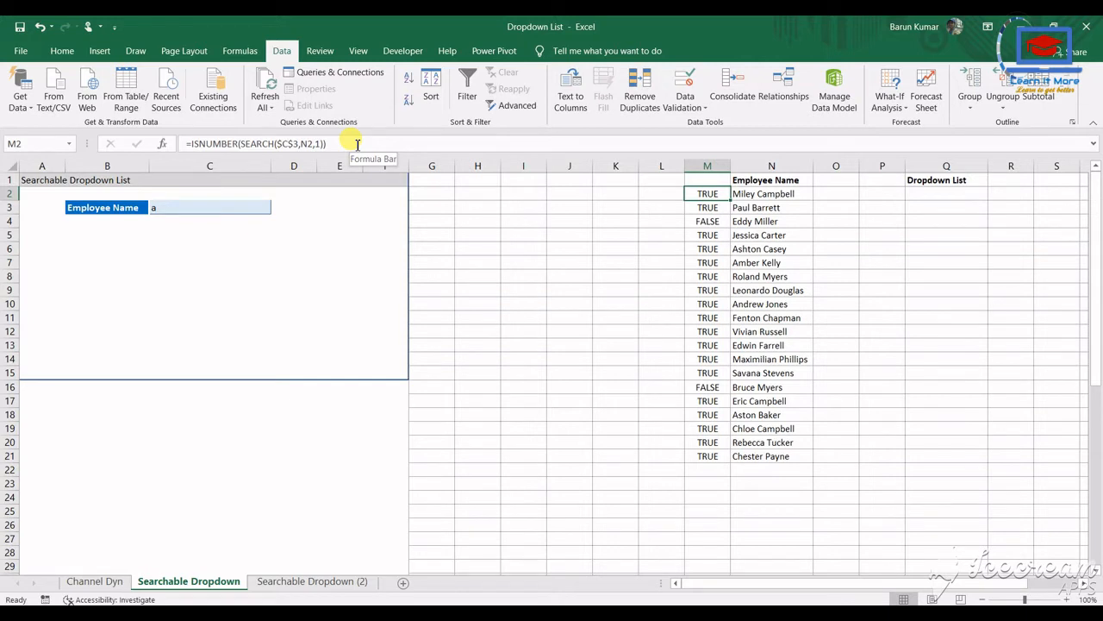
key(Down)
key(Right)
key(Down)
key(Left)
key(Up)
key(Up)
- Extend the M2 formula with an IF test to =IF(ISNUMBER(SEARCH($C$3,N2,1))=TRUE,1,"")
click(190, 143)
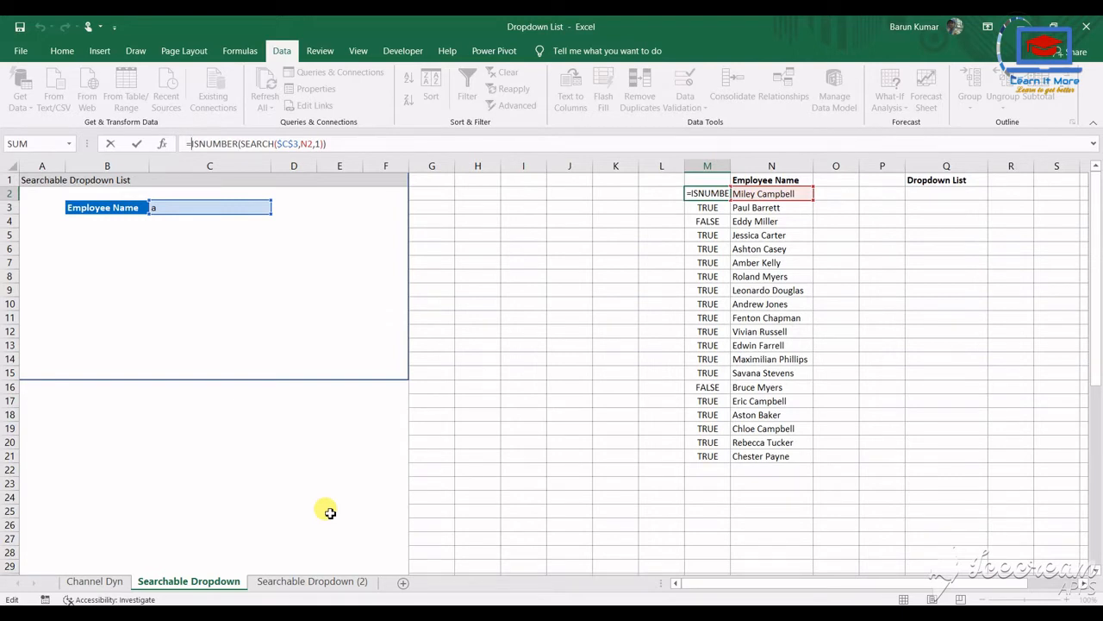
text(IF()
click(399, 144)
text()=TRUE,1)
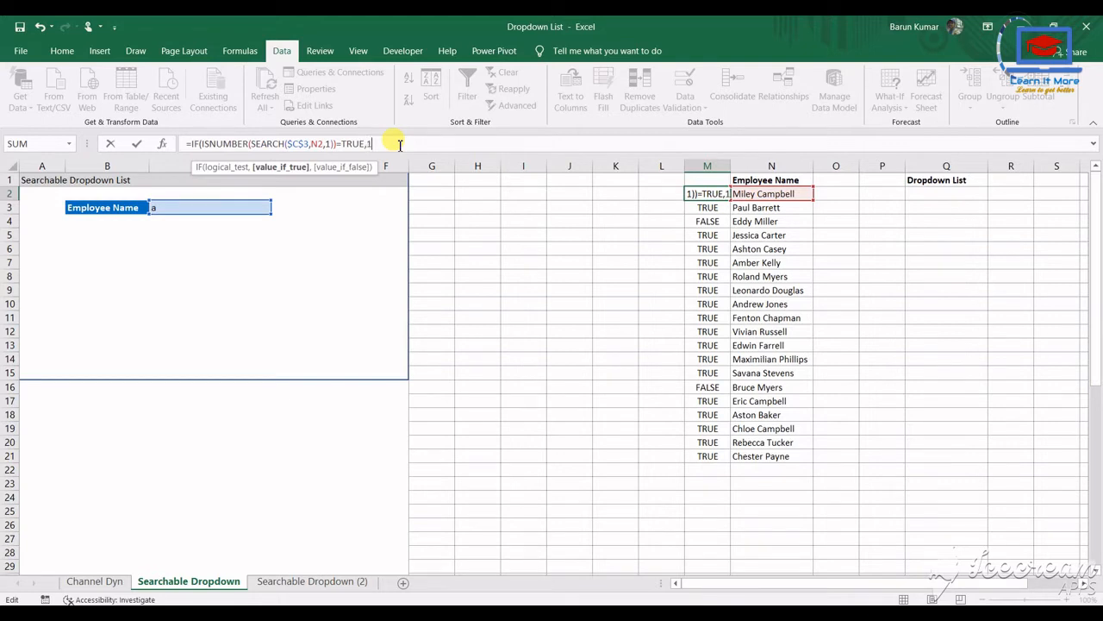
text(,)
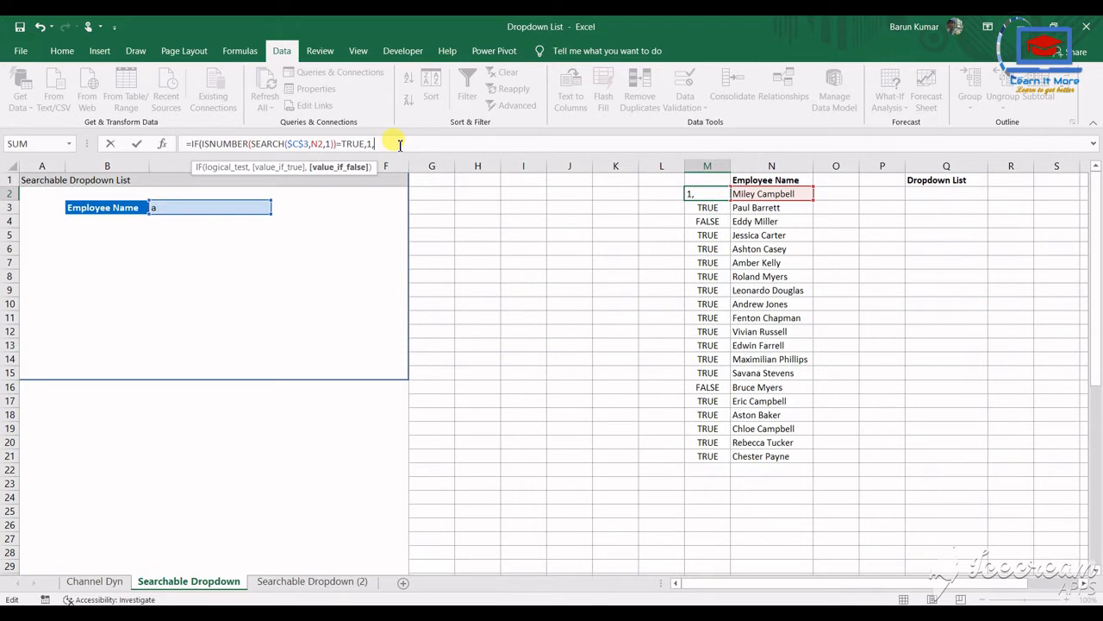
text(""))
key(ctrl+Return)
- Fill the IF formula from M2 down to M21 and return to cell M2
key(ctrl+shift+Down)
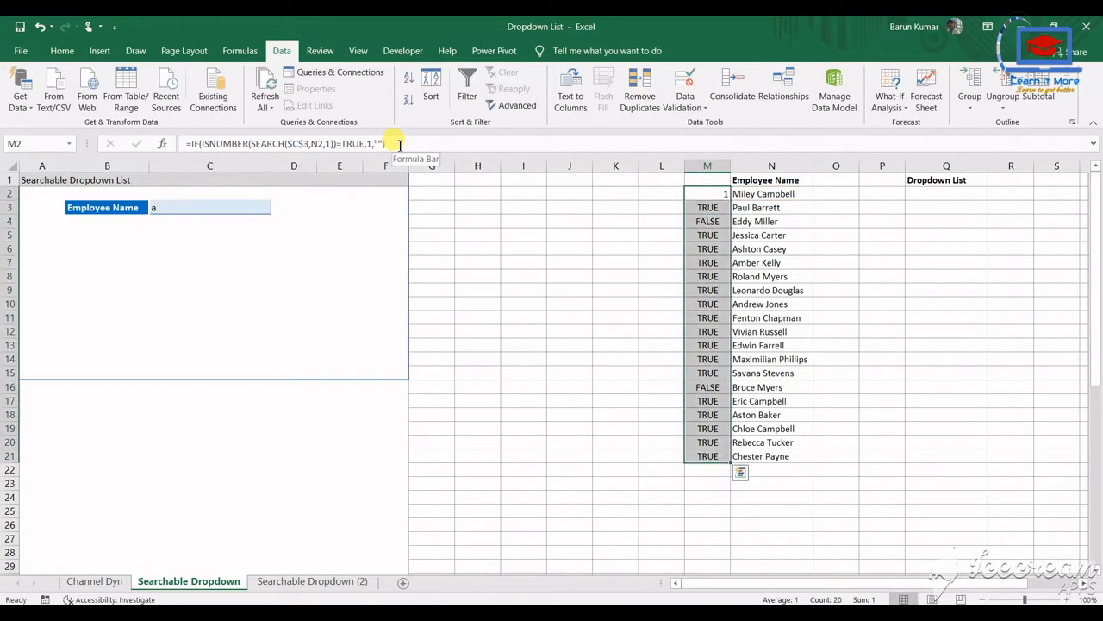
key(ctrl+d)
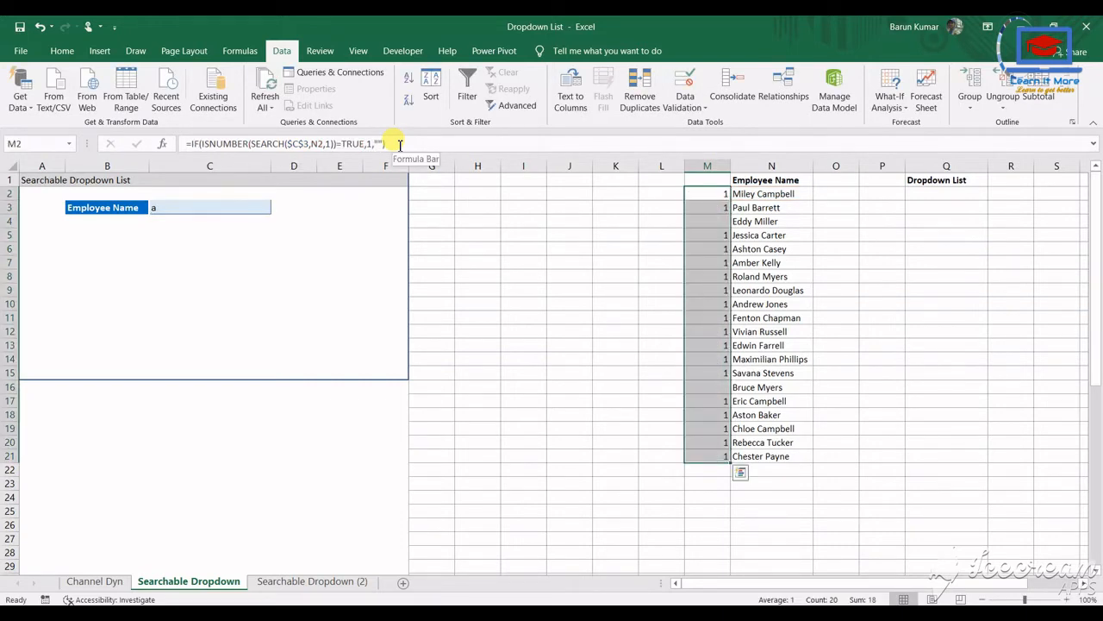
key(Up)
key(Down)
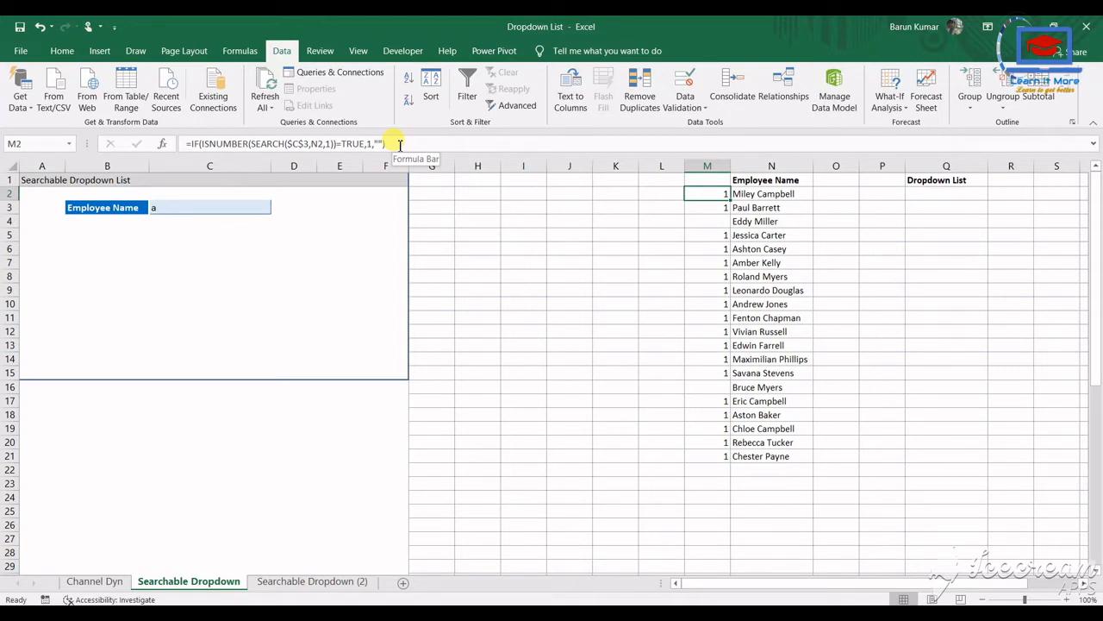
- Examine the IF results in column M against the employee names beside them
key(Down)
key(Down)
key(Right)
key(Left)
key(Up)
key(Up)
key(Up)
key(Down)
key(Up)
key(Down)
key(Up)
key(Down)
key(Down)
key(Down)
key(Down)
key(Down)
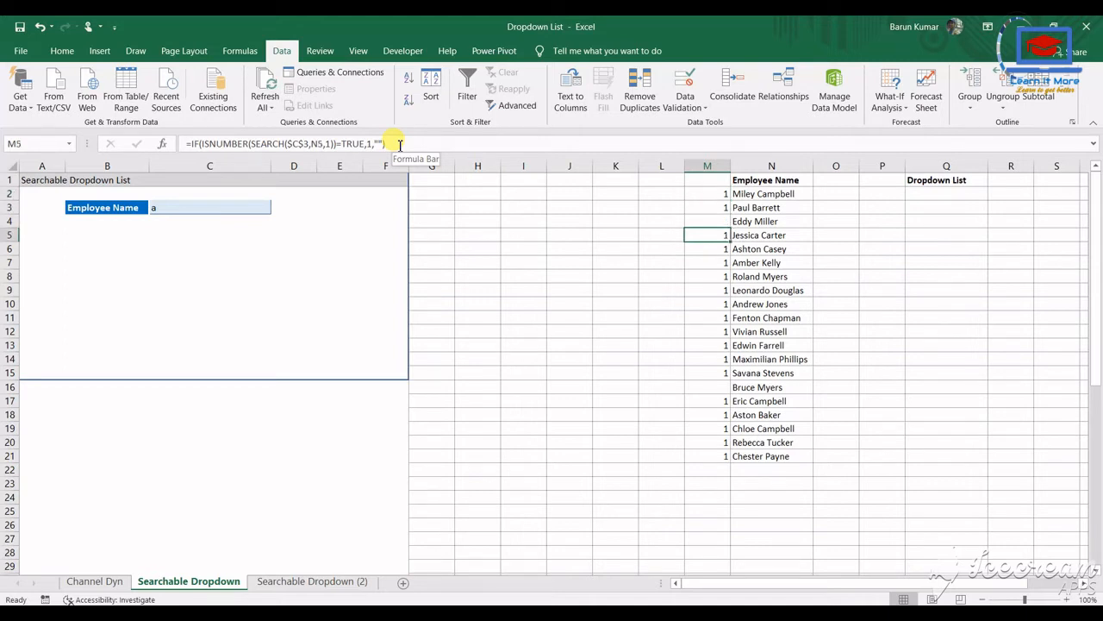
- Replace the 1 in the M2 formula with MAX($M$1:M1)+1 and fill the formula down to M21
key(Right)
key(ctrl+Up)
key(Down)
key(Left)
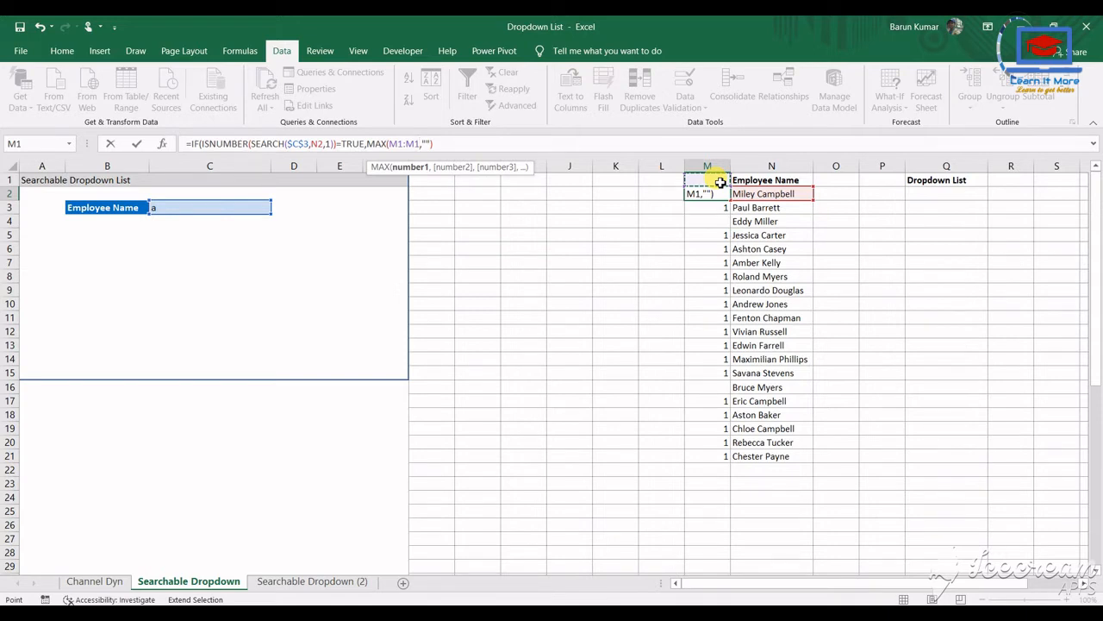
text()+)
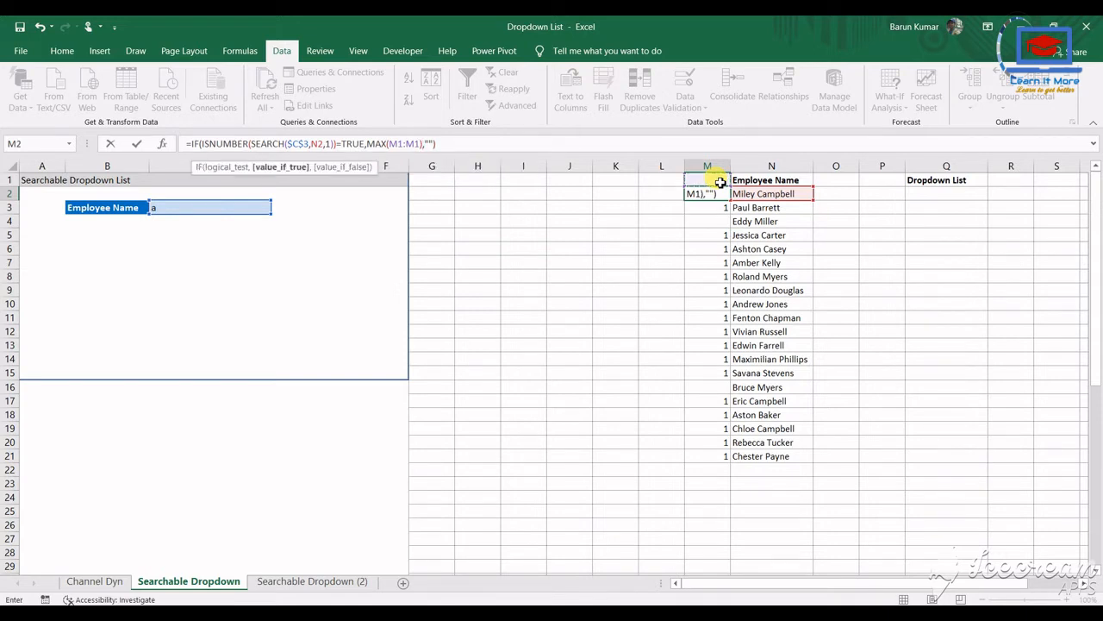
text(1)
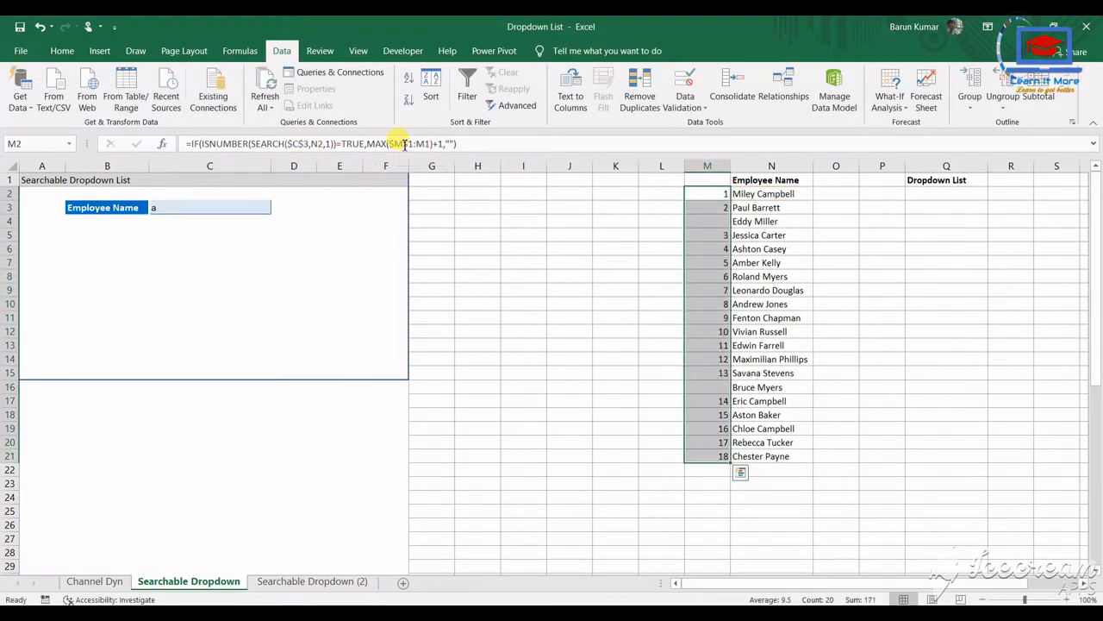
key(Up)
key(Down)
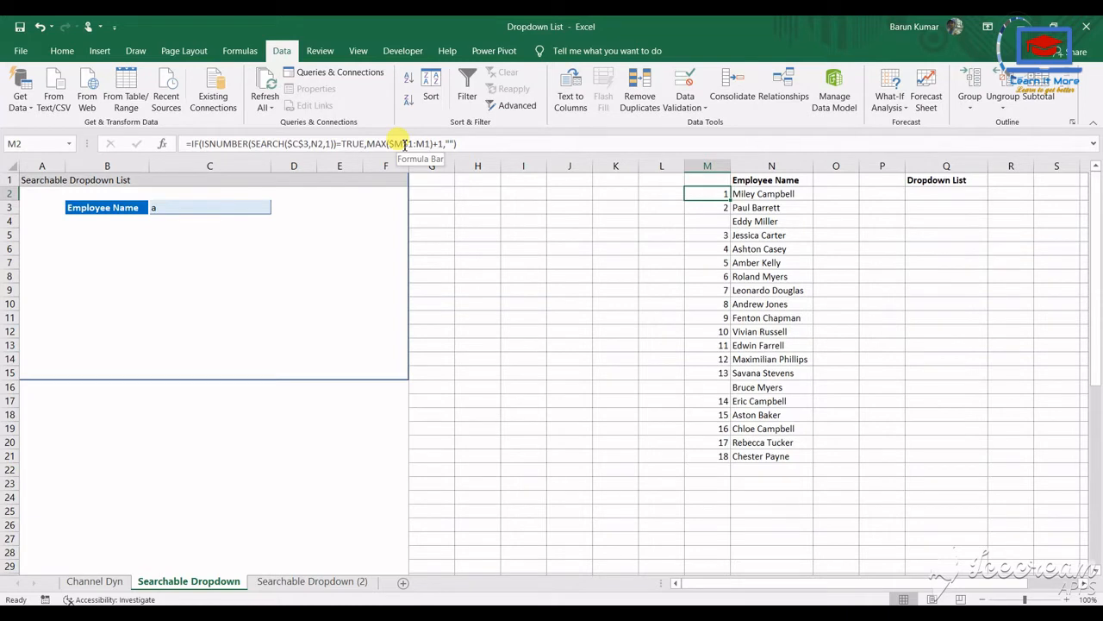
- Enter ba as the Employee Name search text in C3 to test the numbering in column M
click(191, 210)
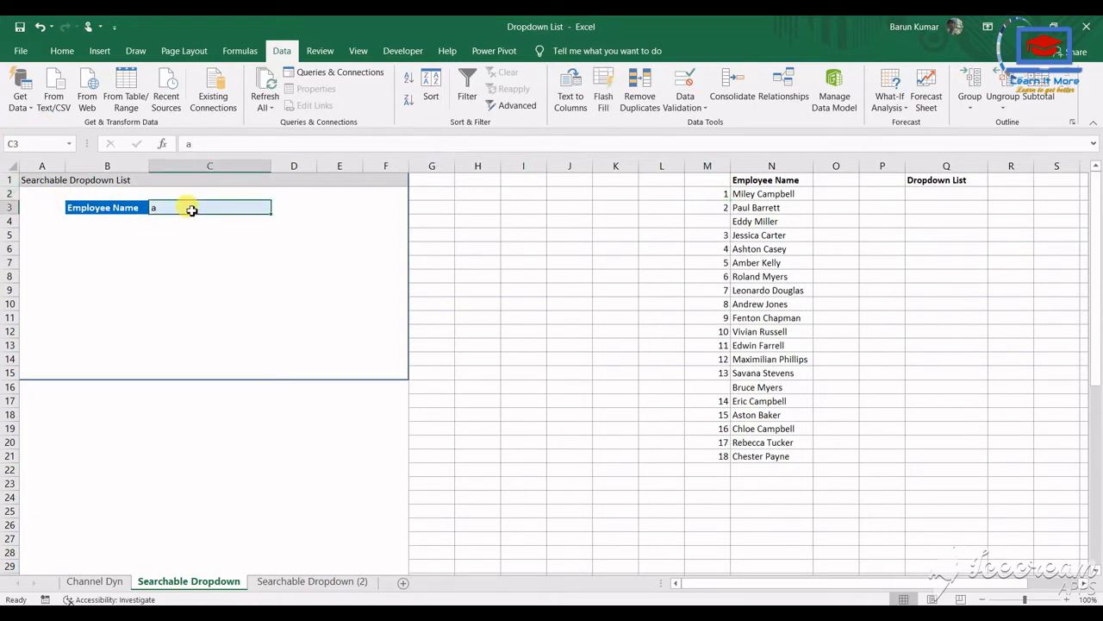
text(ba)
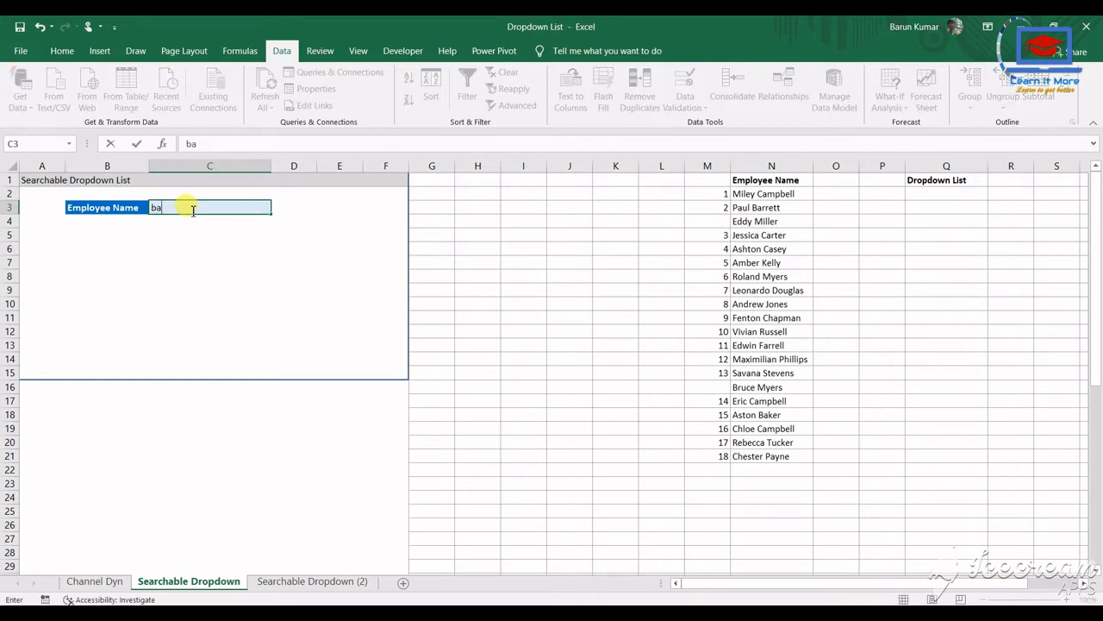
key(Return)
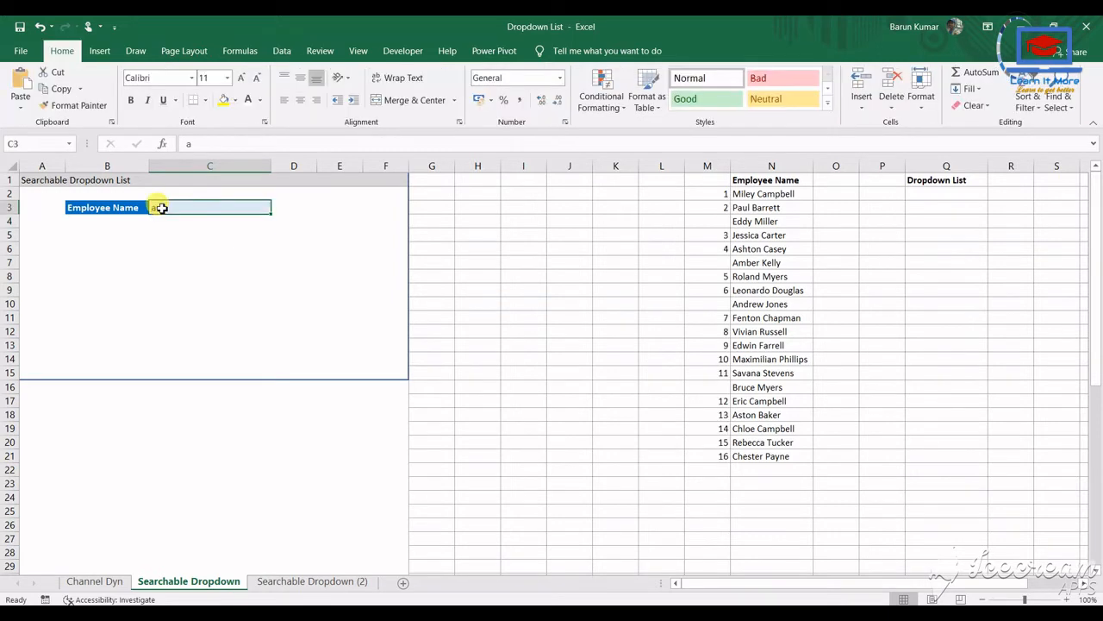
- Look over the start of the Employee Name list and the Dropdown List column heading
key(ctrl+Up)
key(ctrl+Right)
key(ctrl+Right)
key(Down)
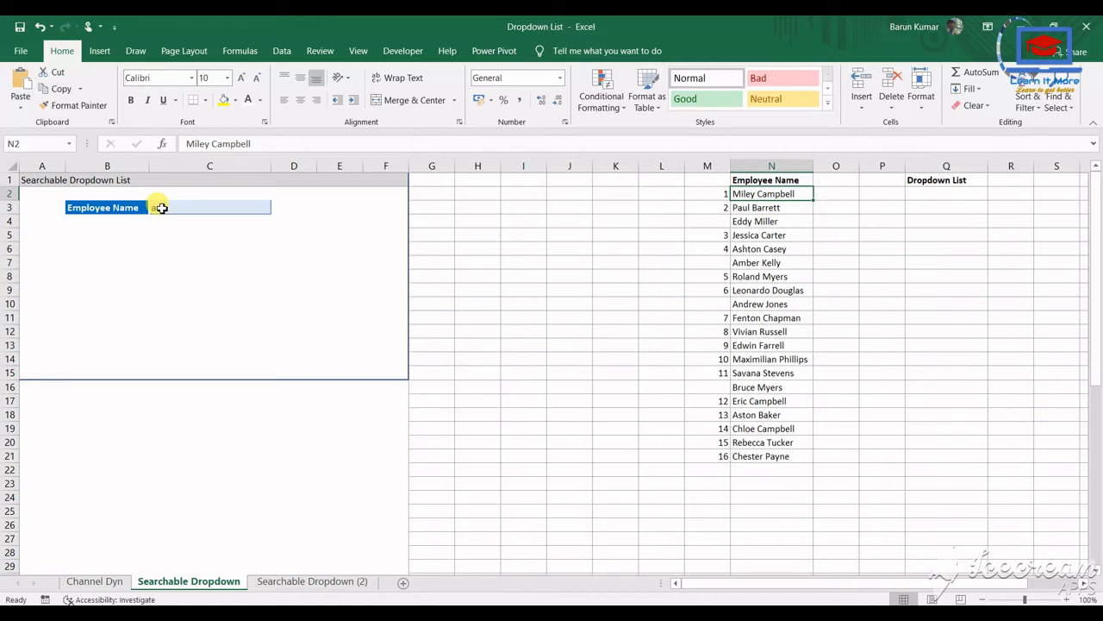
key(Up)
key(ctrl+Right)
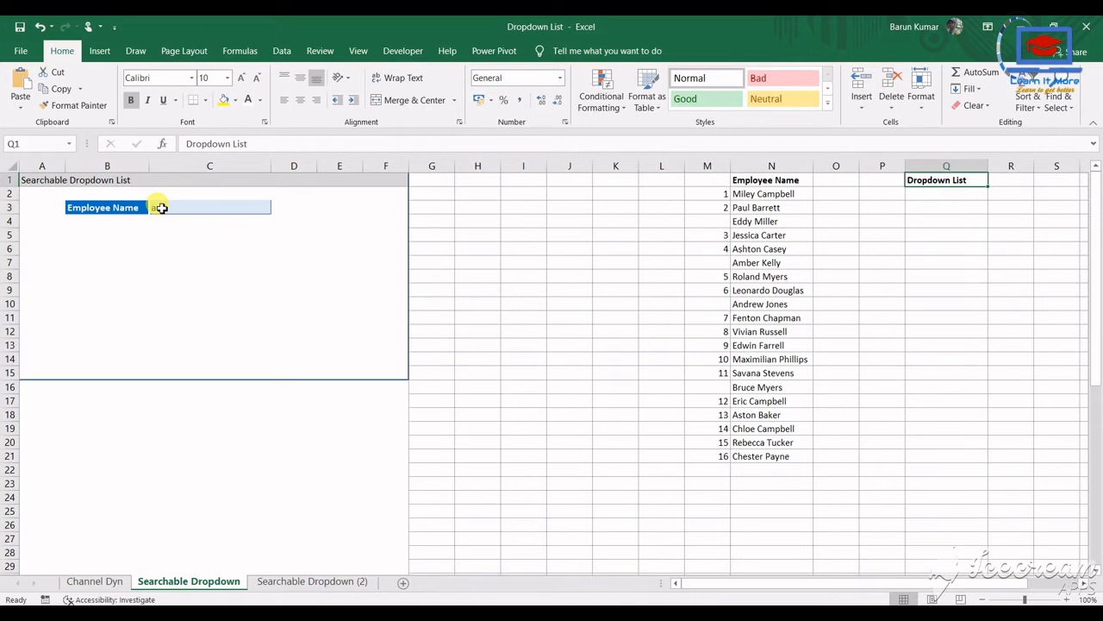
key(Down)
key(Up)
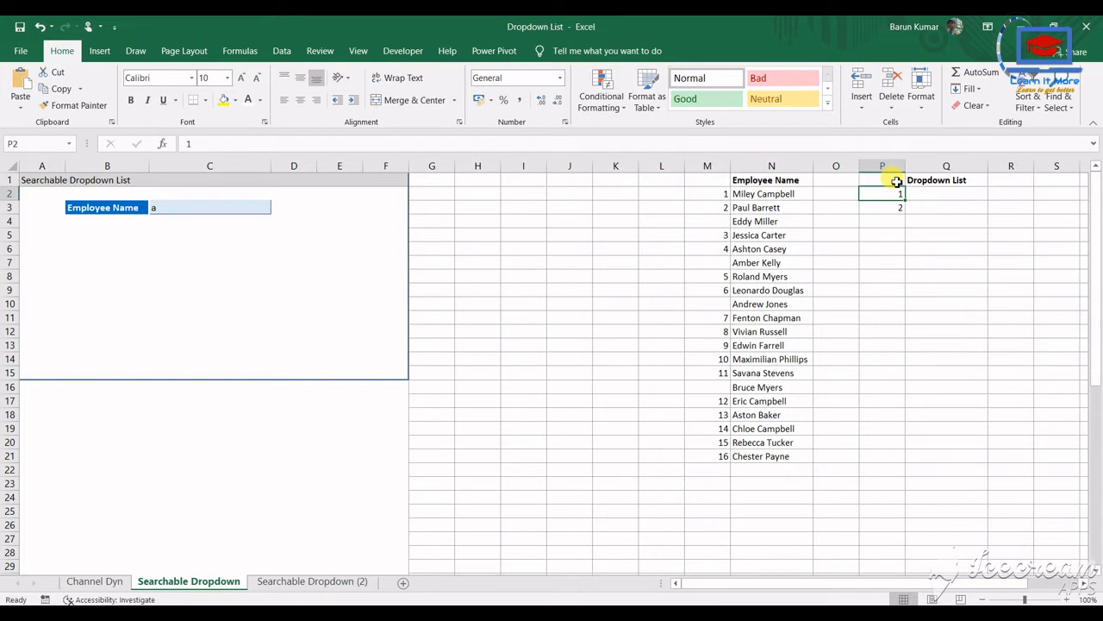
- Enter the running-number formula =MAX(P1:P1)+1 in cell P2
text(=)
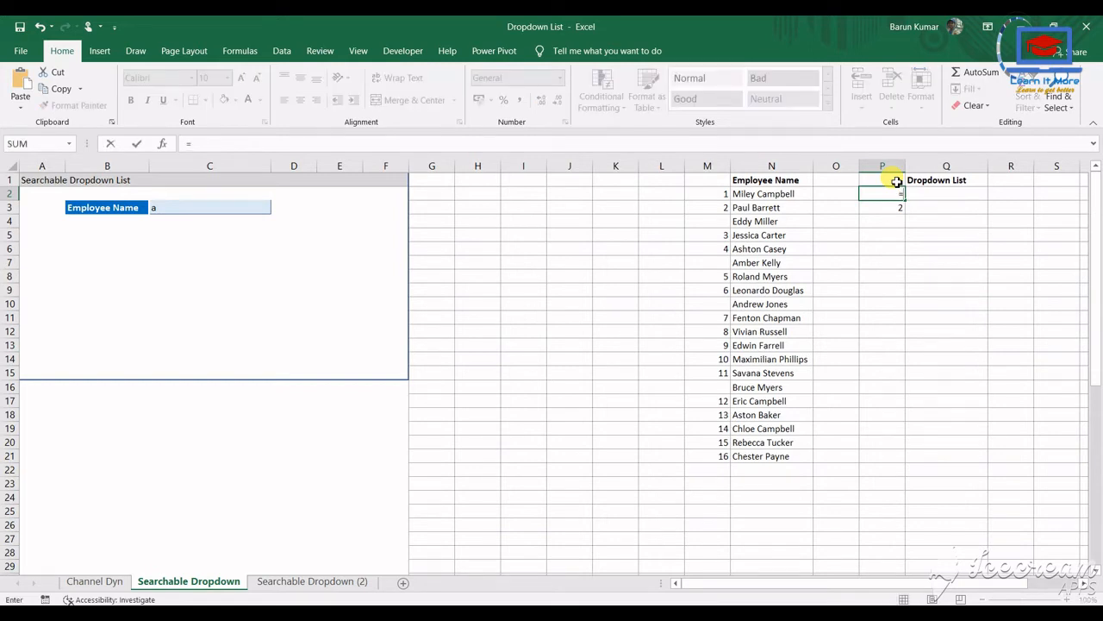
text(ma)
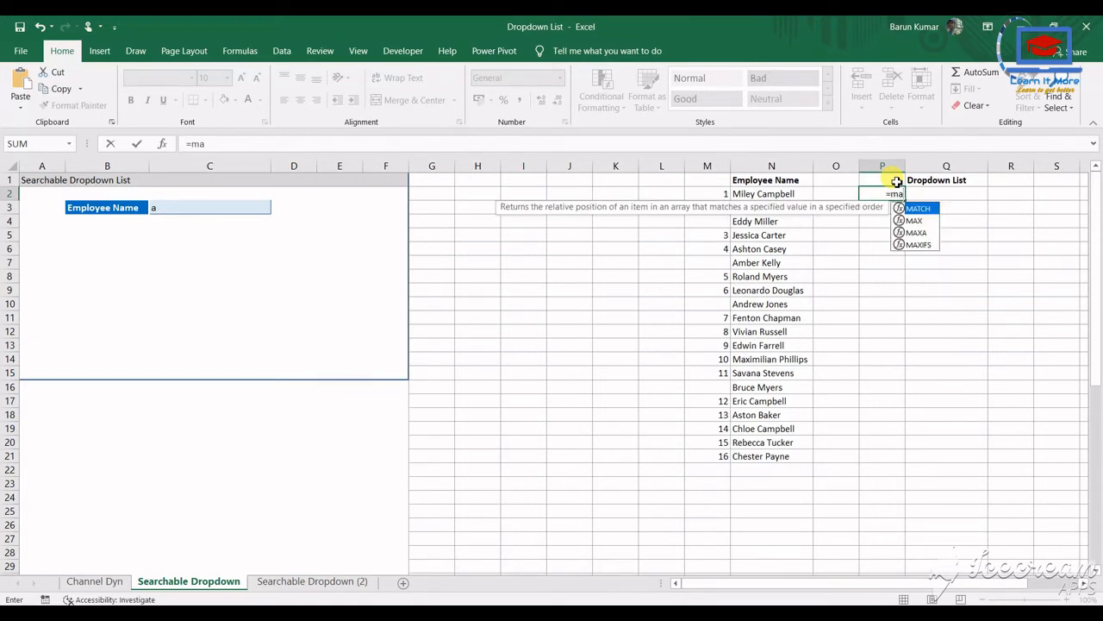
key(Down)
key(Tab)
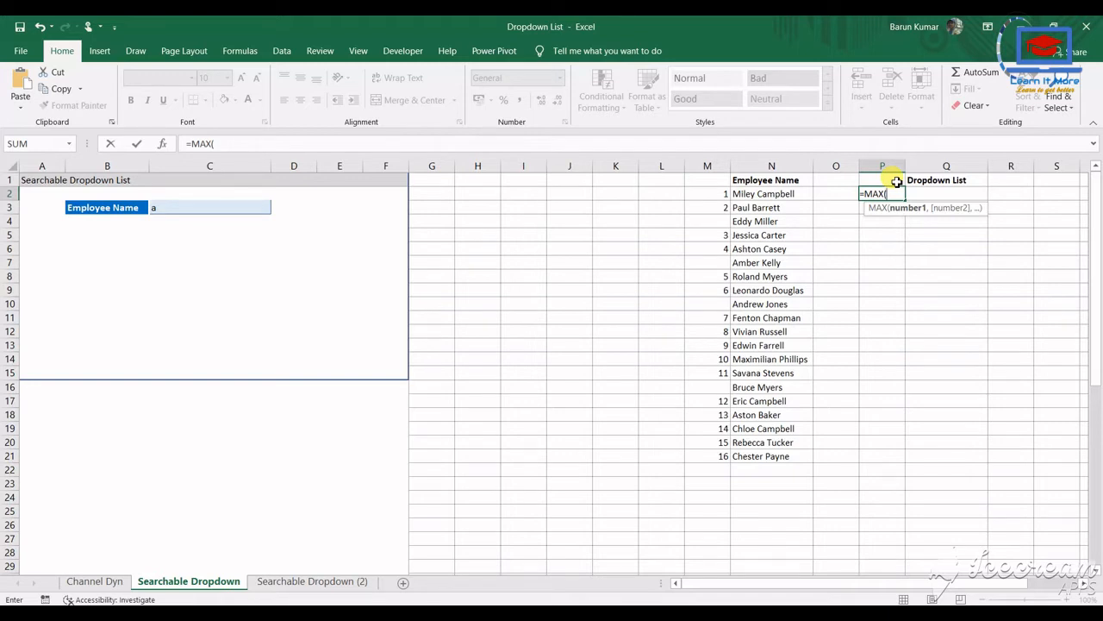
click(897, 181)
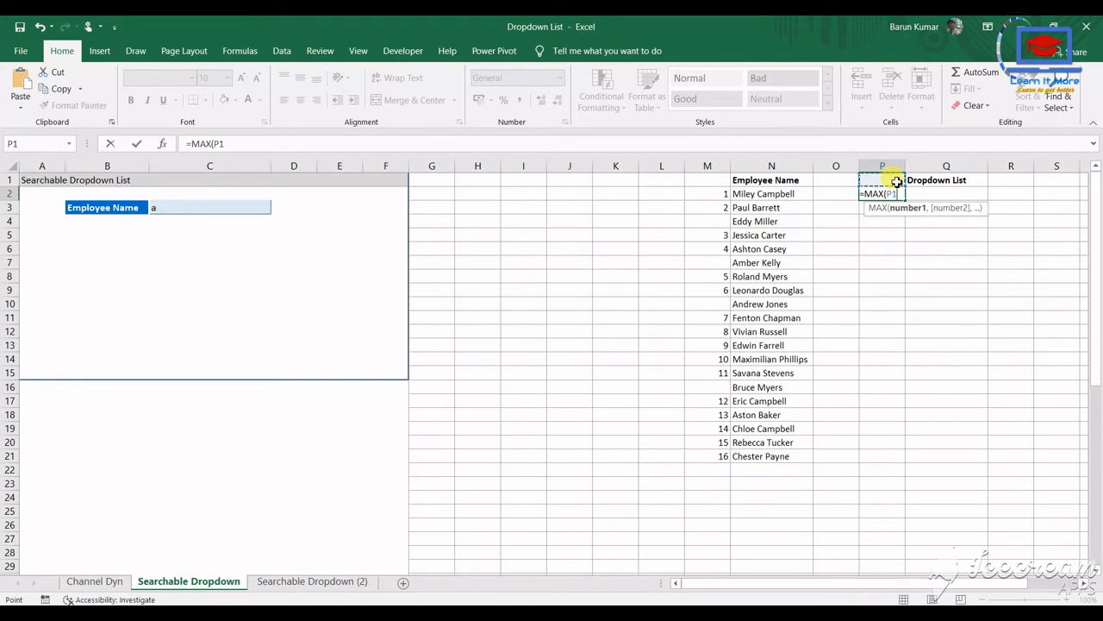
key(F8)
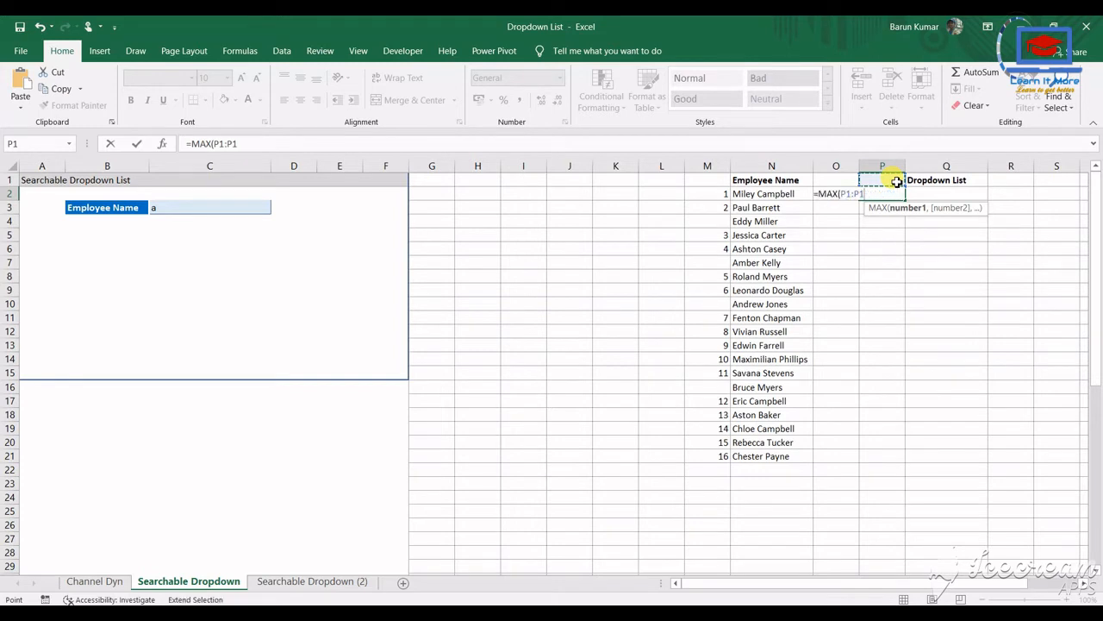
text(,)
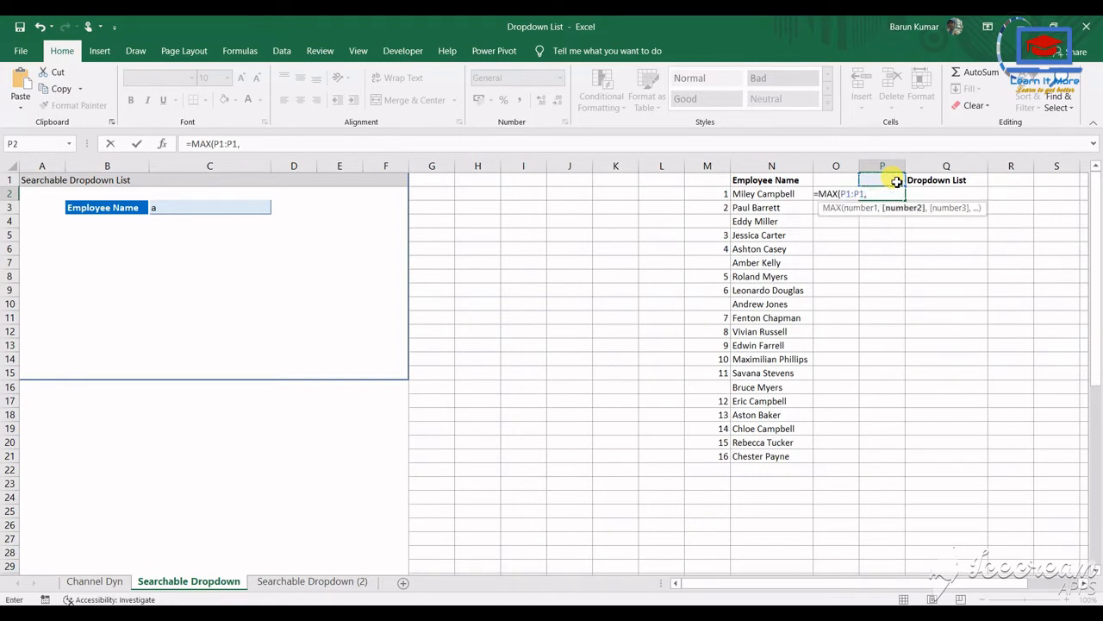
key(BackSpace)
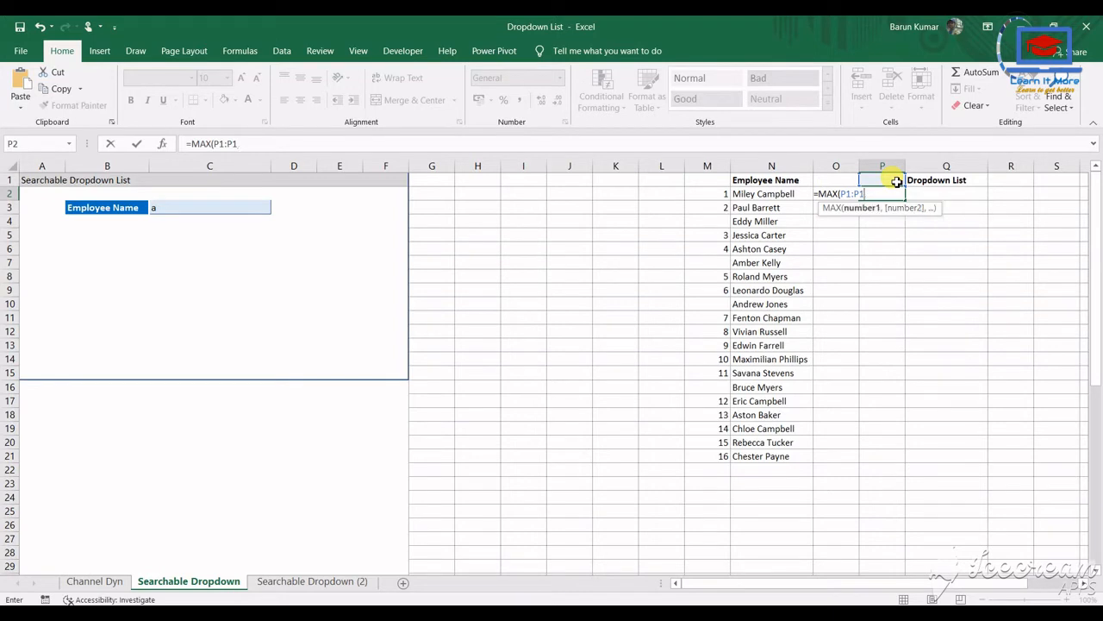
text())
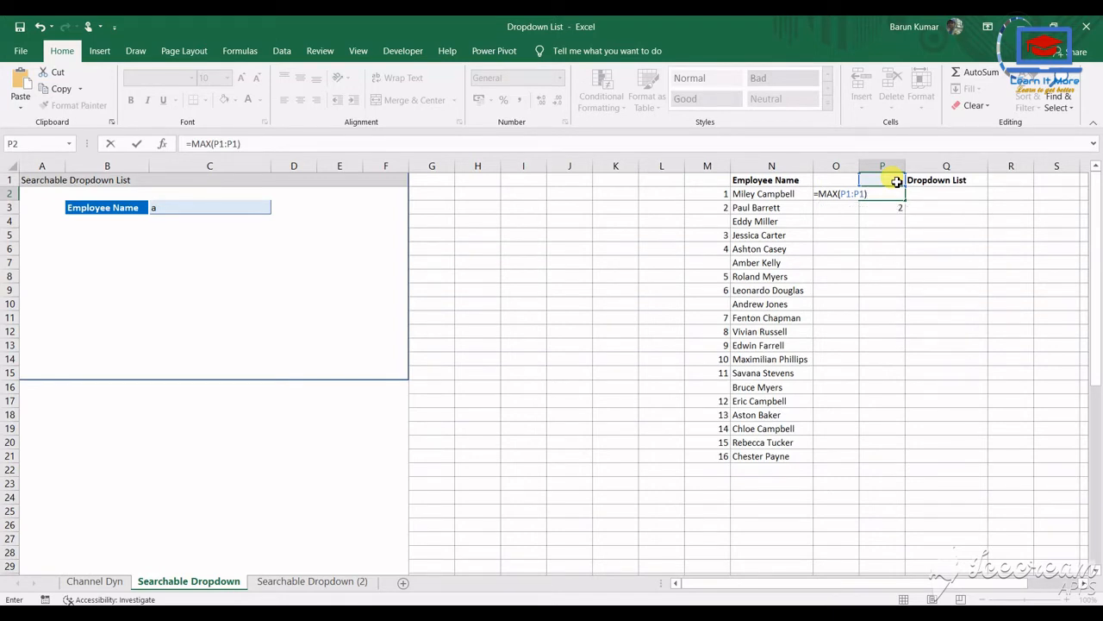
text(+1)
key(Return)
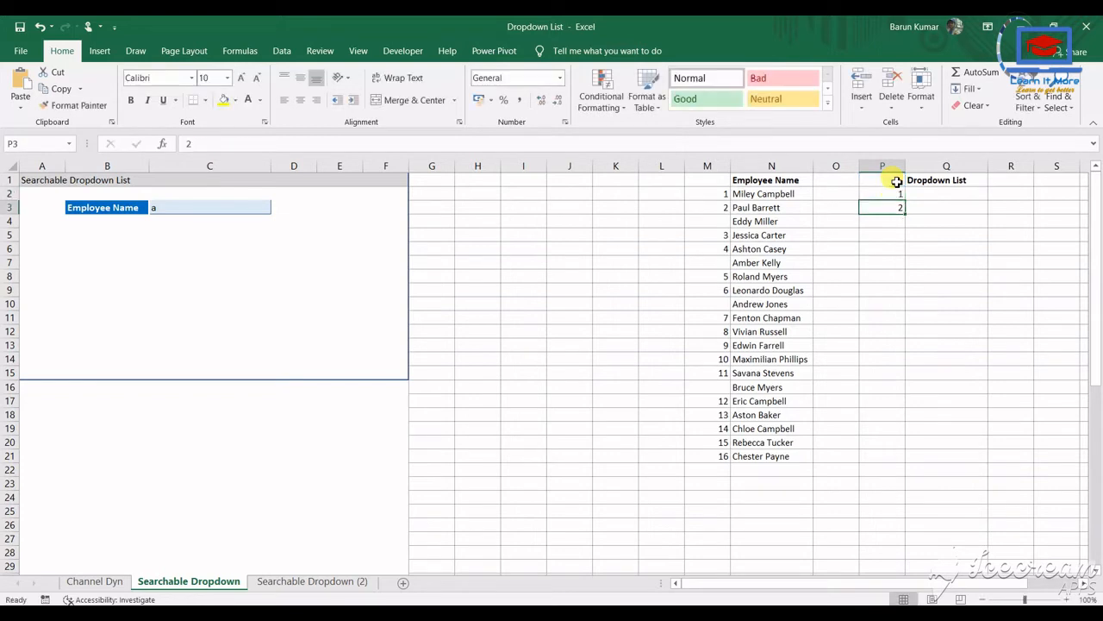
- Fill the MAX formula from P2 down to P21
key(Up)
key(shift+Down)
key(shift+Down)
key(shift+Down)
key(shift+Down)
key(shift+Down)
key(shift+Down)
key(shift+Down)
key(shift+Down)
key(shift+Down)
key(shift+Down)
key(shift+Down)
key(shift+Down)
key(shift+Down)
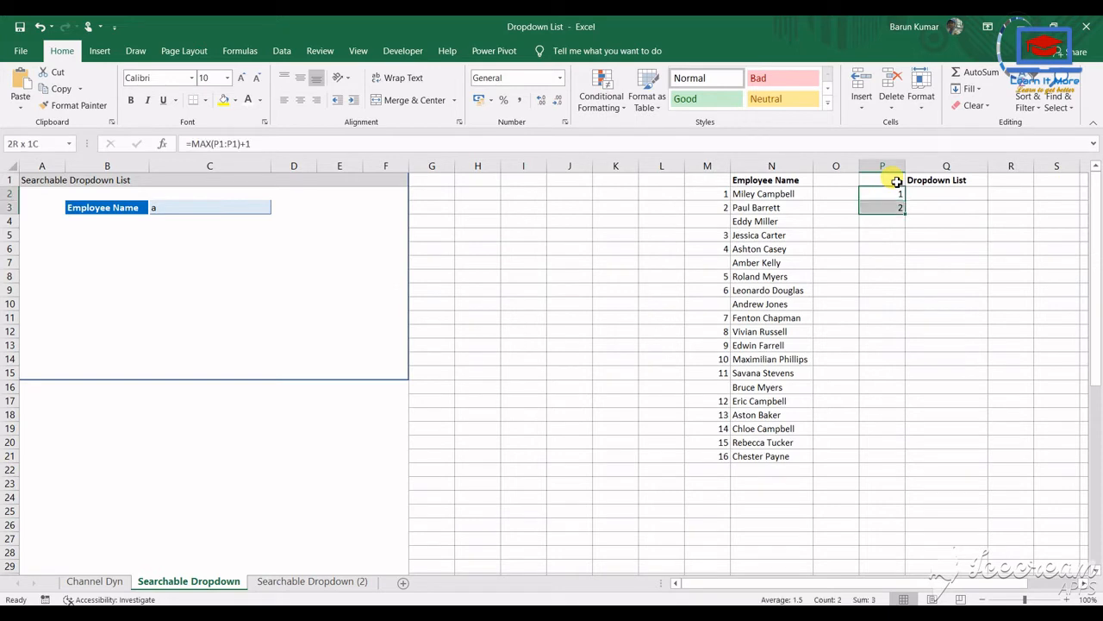
key(shift+Down)
key(shift+Down)
key(shift+Down)
key(shift+Down)
key(shift+Down)
key(shift+Down)
key(shift+Down)
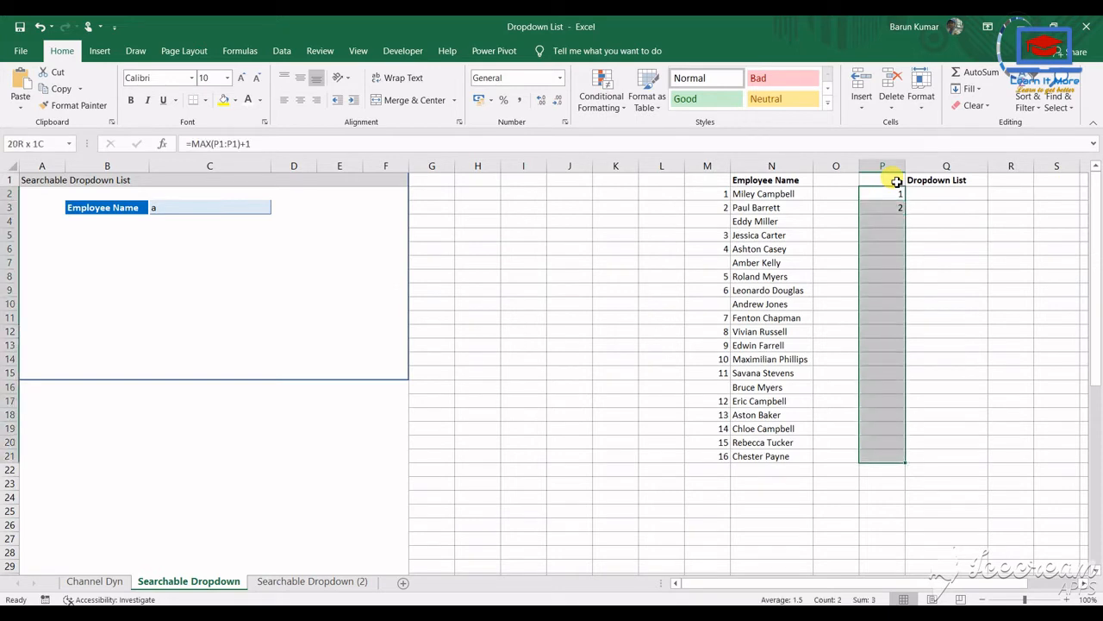
key(ctrl+d)
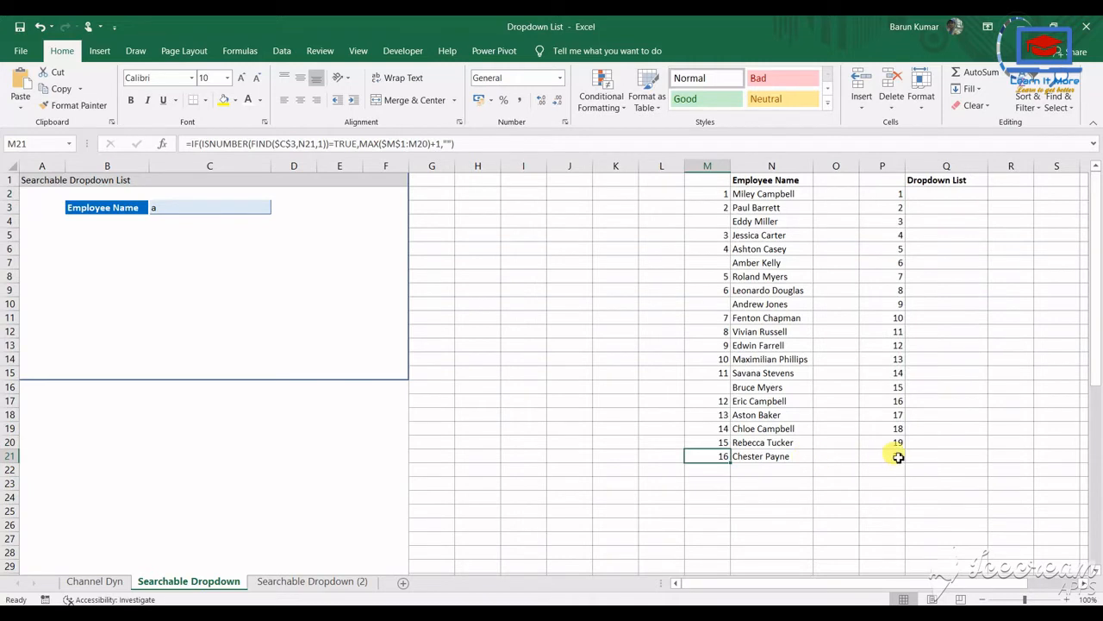
- Compare the running numbers in column P with the match numbers in column M
click(898, 457)
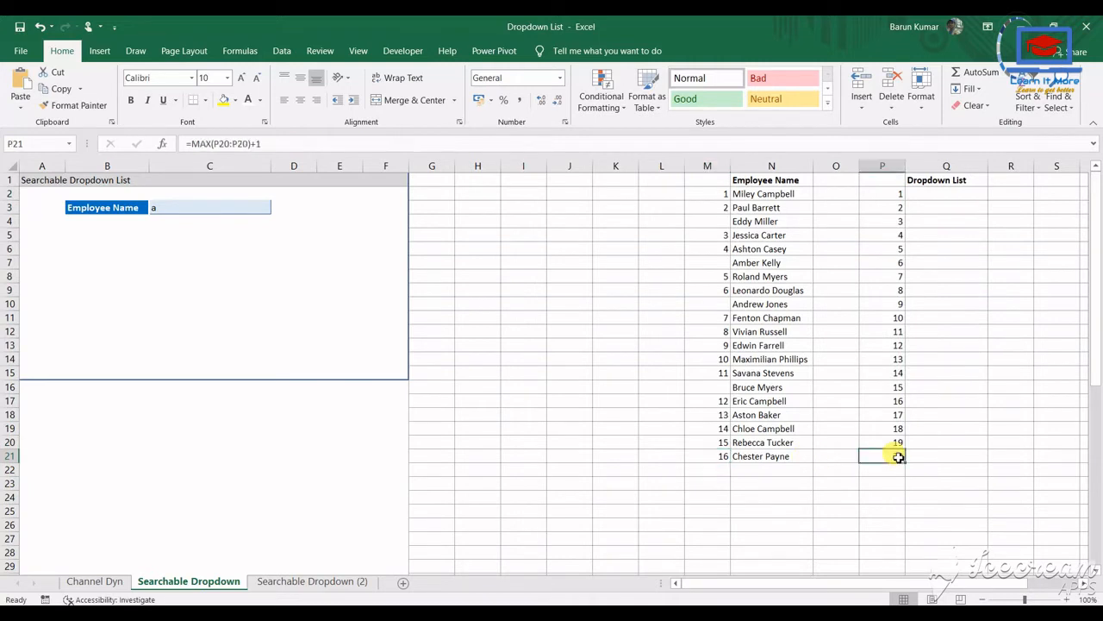
click(721, 458)
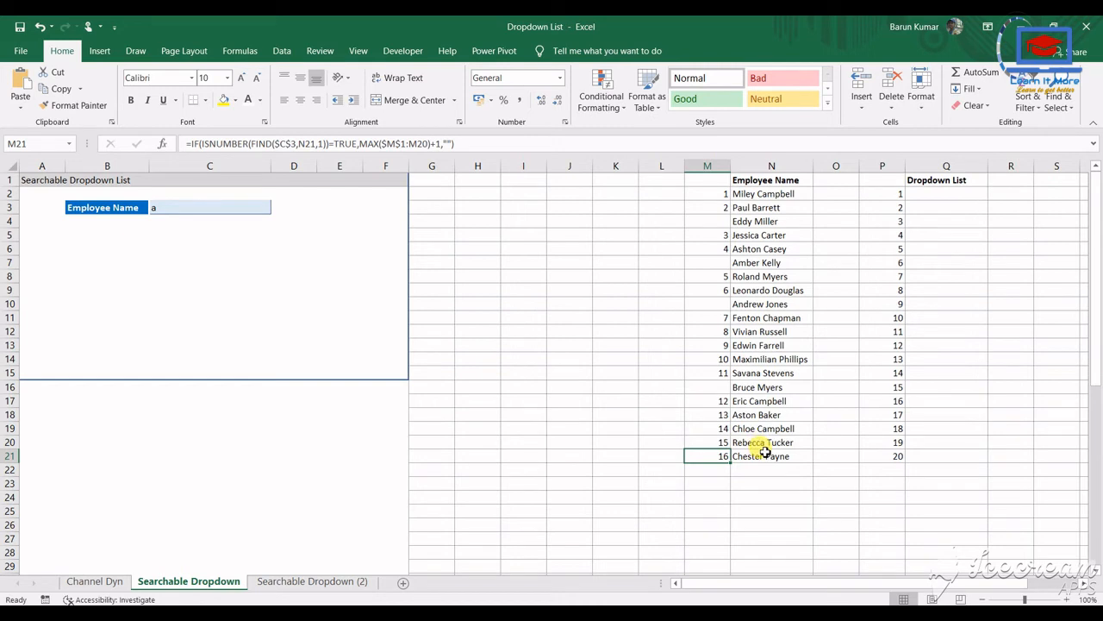
click(899, 213)
key(ctrl+shift+Down)
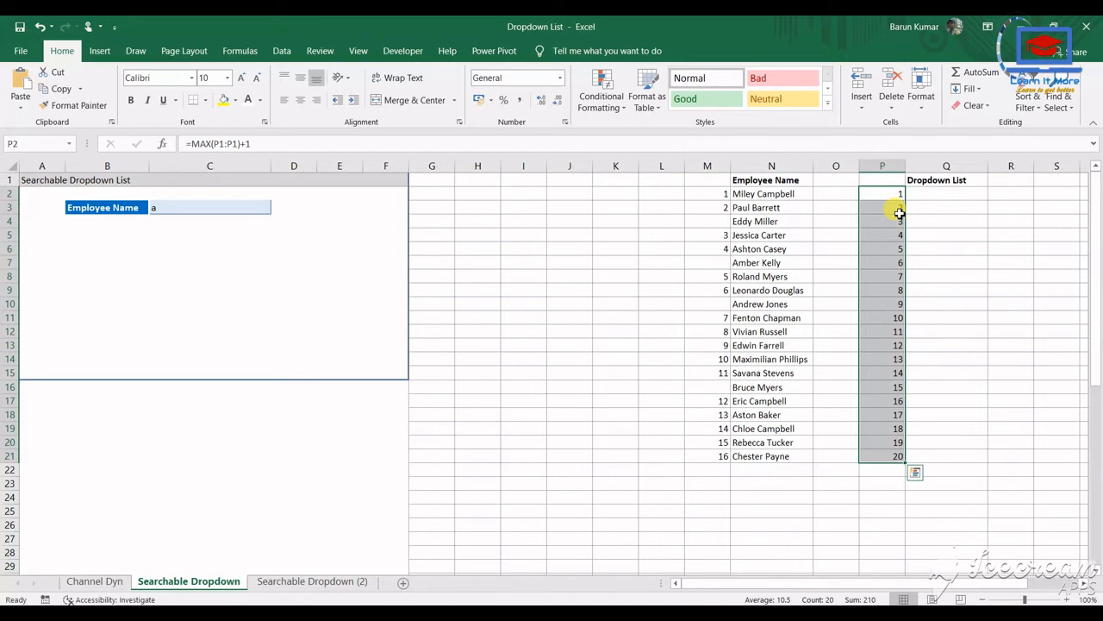
click(708, 165)
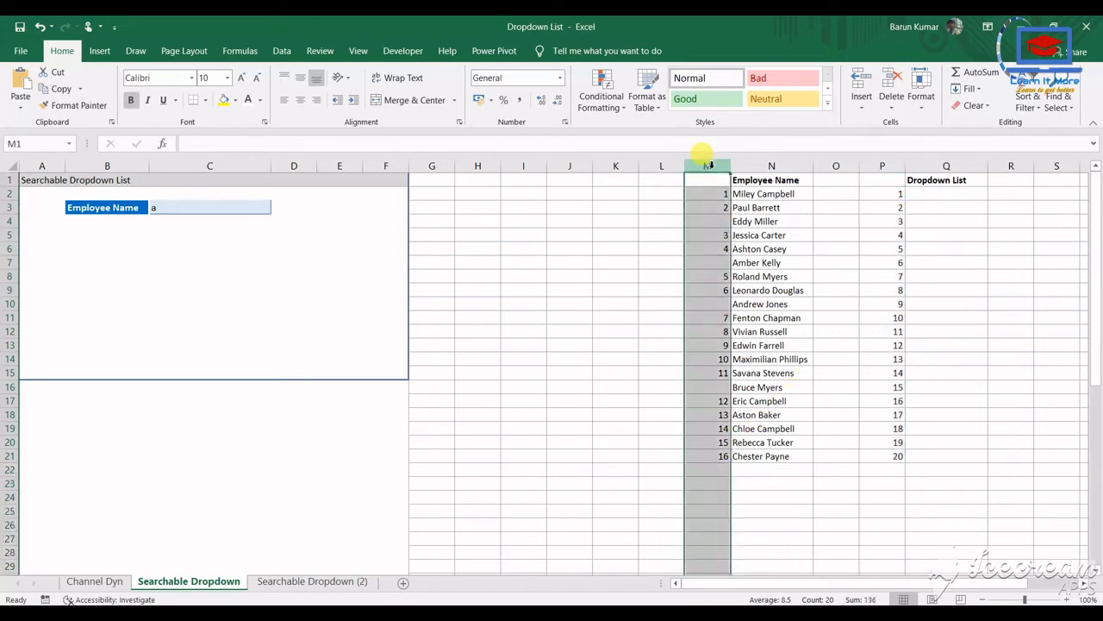
- Begin wrapping the P2 formula in an IF that tests whether MAX(P1:P1)+1 is greater than MAX($M:$M)
click(899, 193)
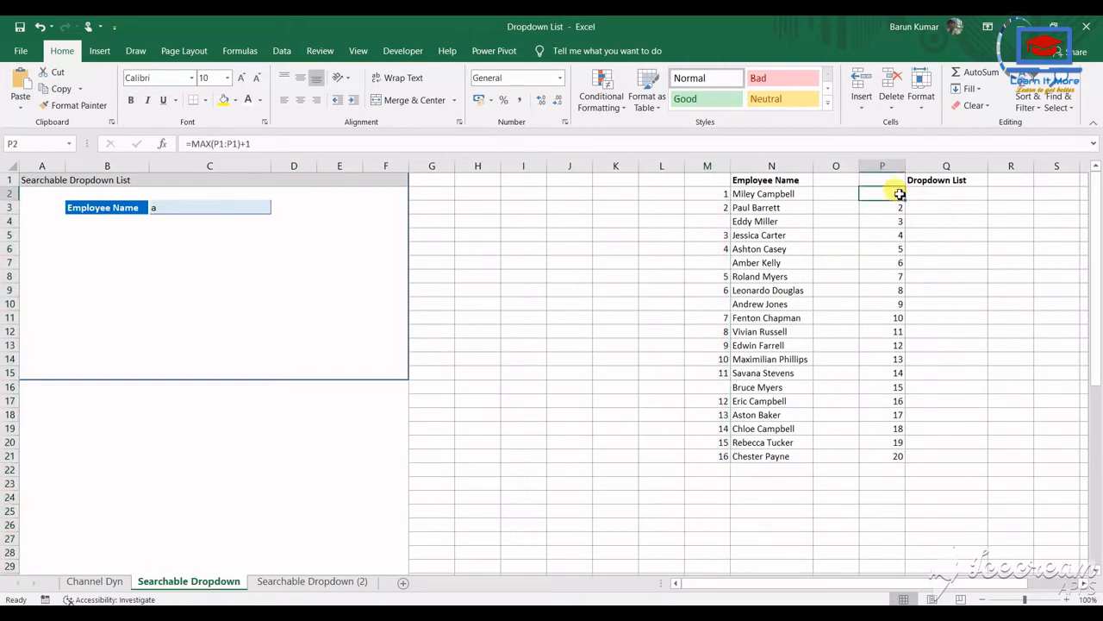
click(193, 144)
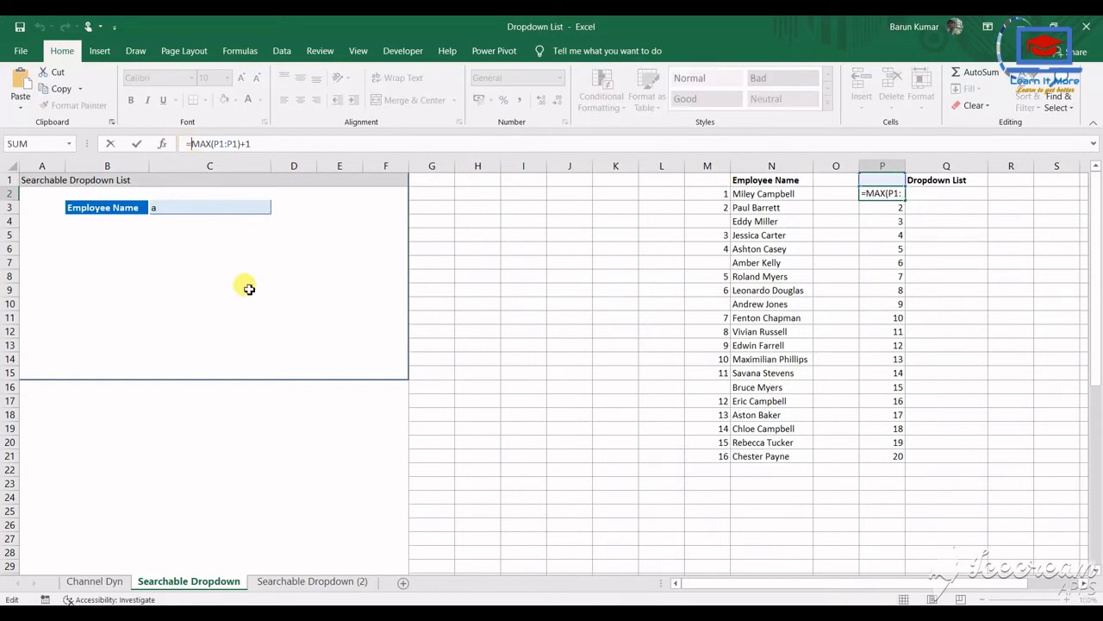
text(IF()
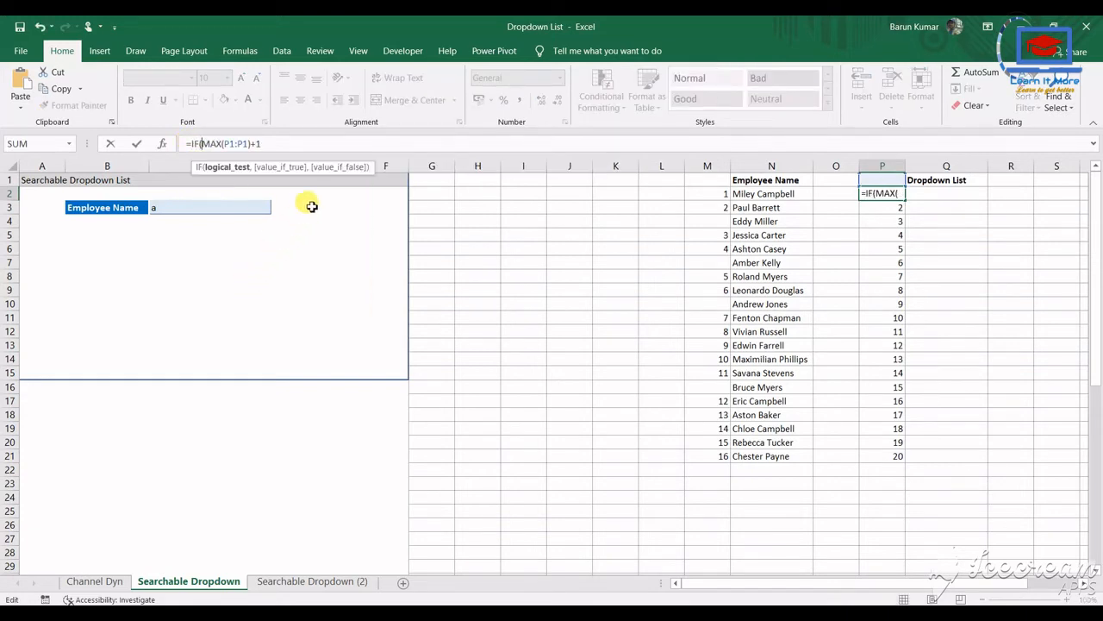
key(shift+End)
key(ctrl+c)
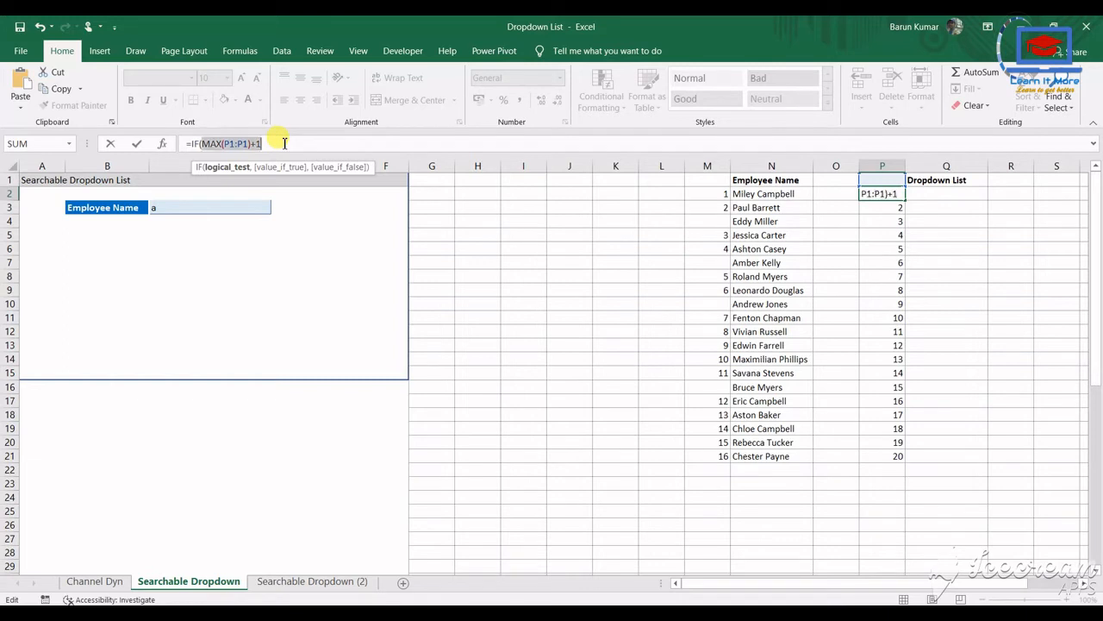
click(284, 144)
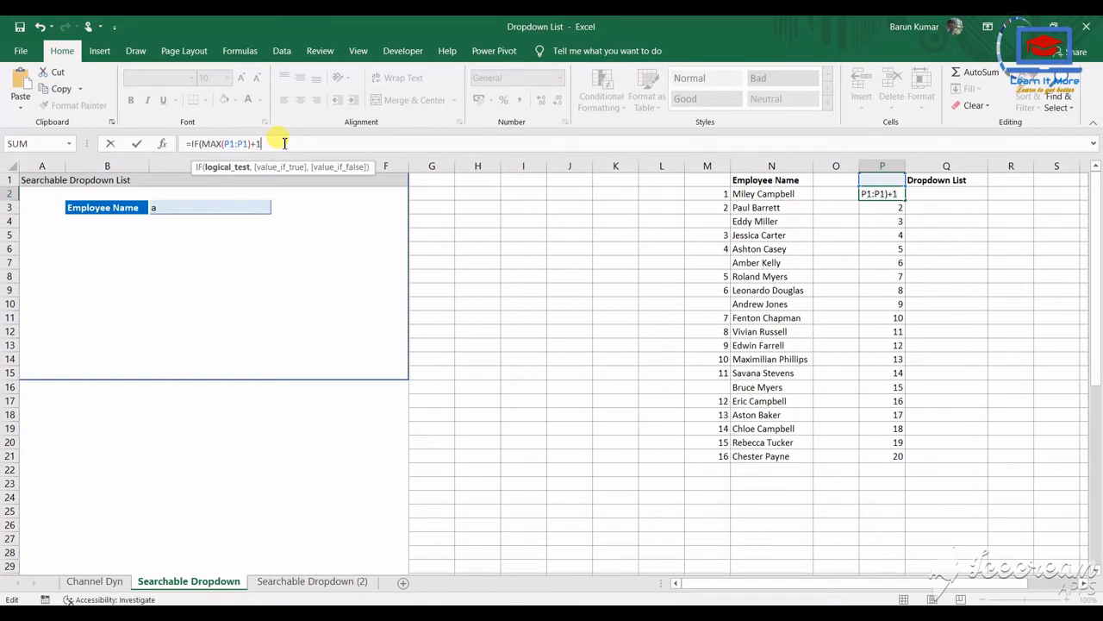
text(>ma)
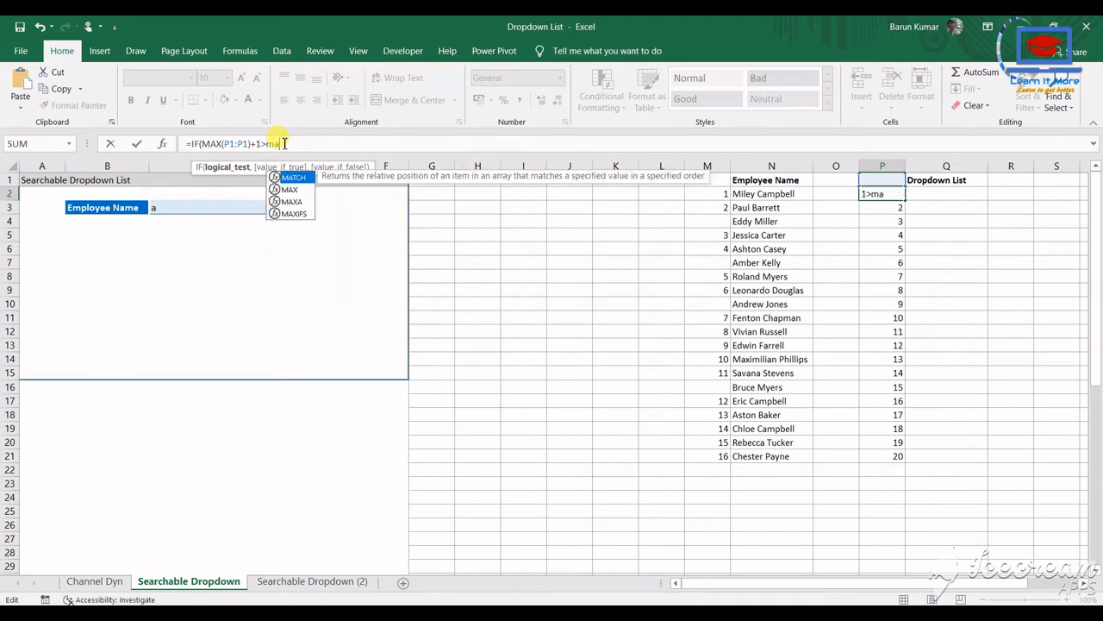
text(x)
key(Tab)
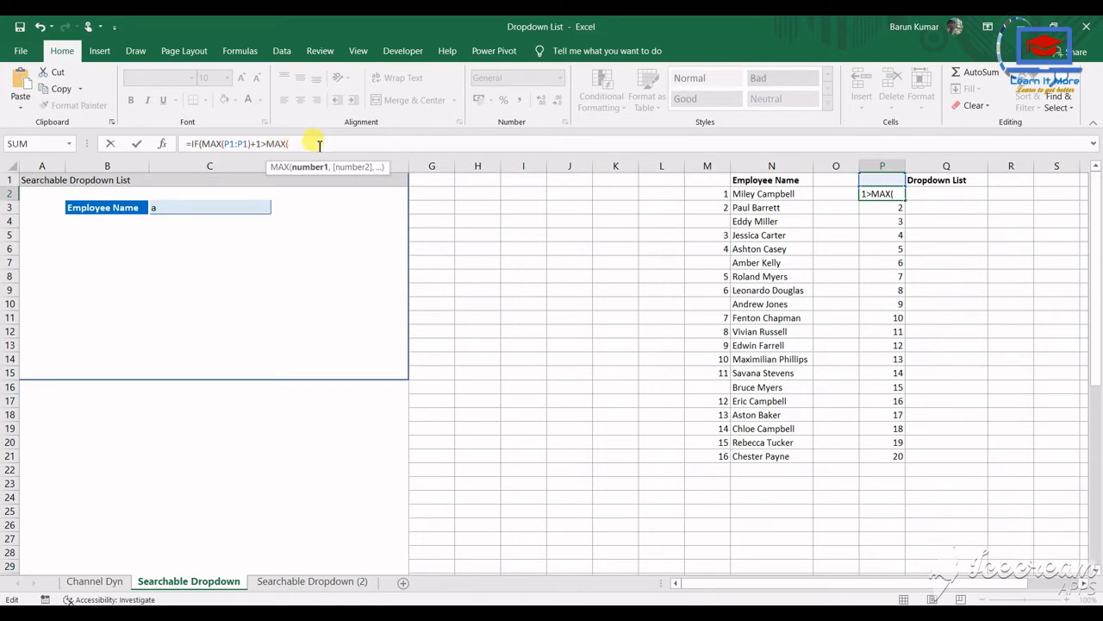
click(698, 166)
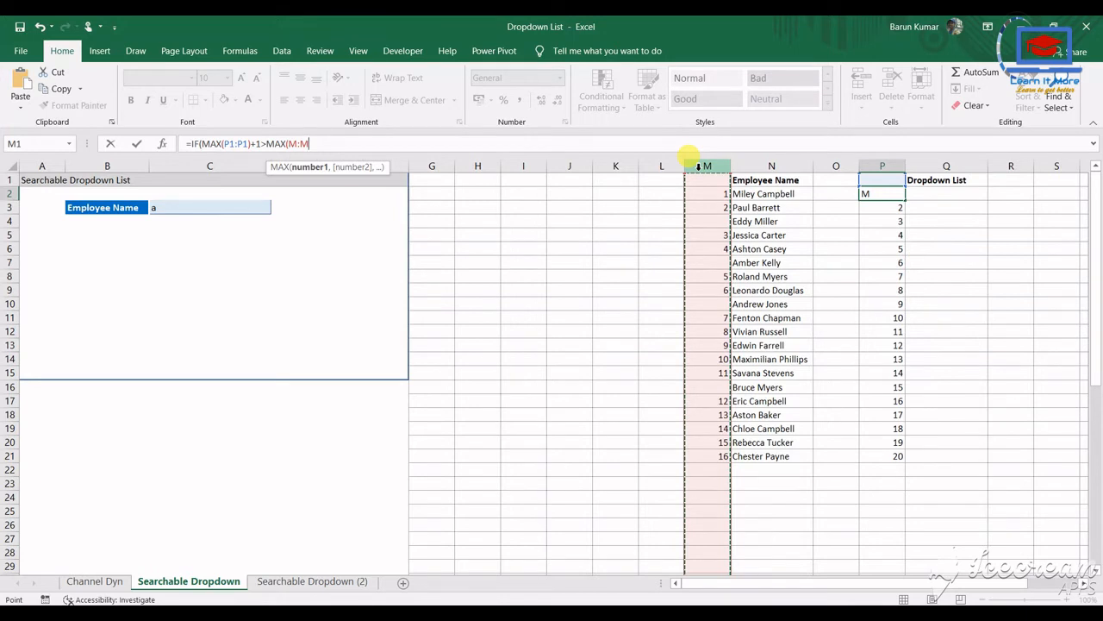
key(F4)
text())
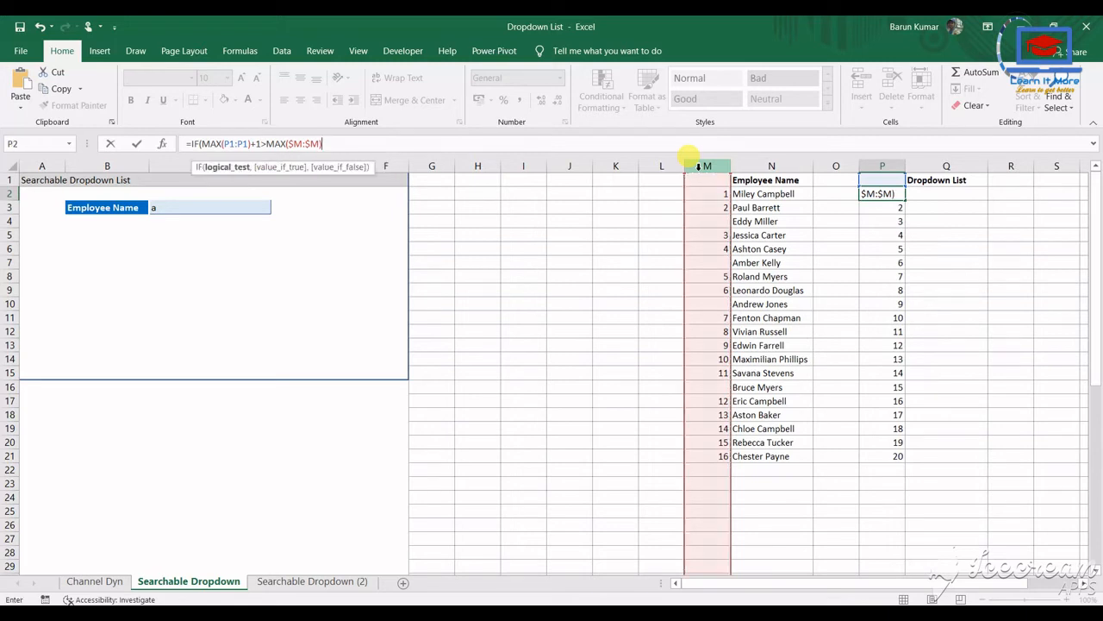
- Complete the IF in P2 to return "" when true and MAX(P1:P1)+1 when false
text(,)
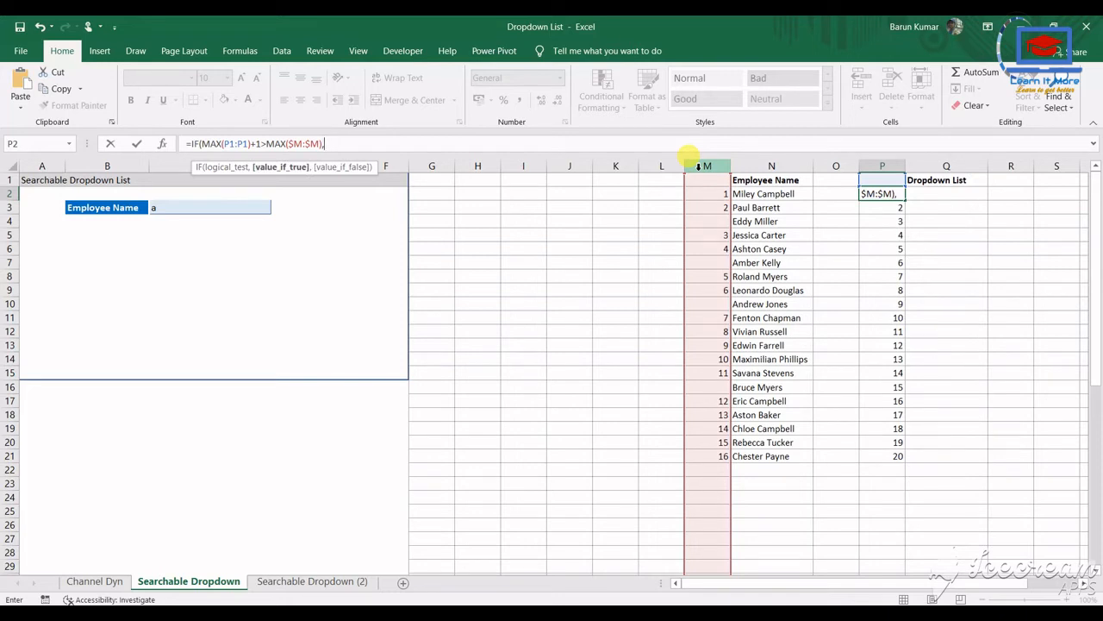
text("")
text(,)
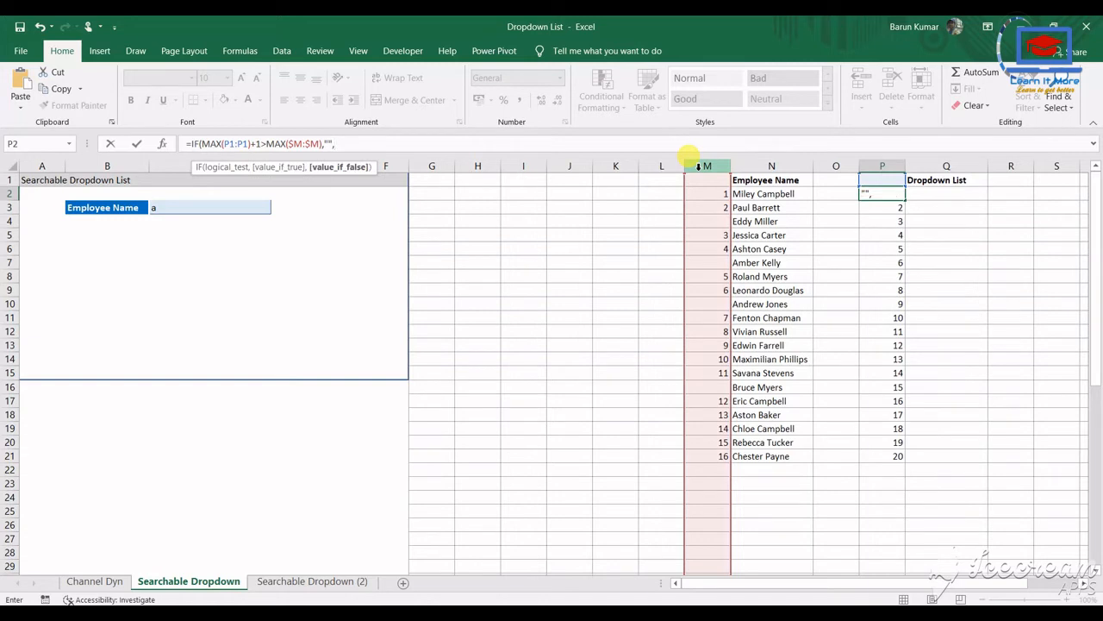
key(ctrl+v)
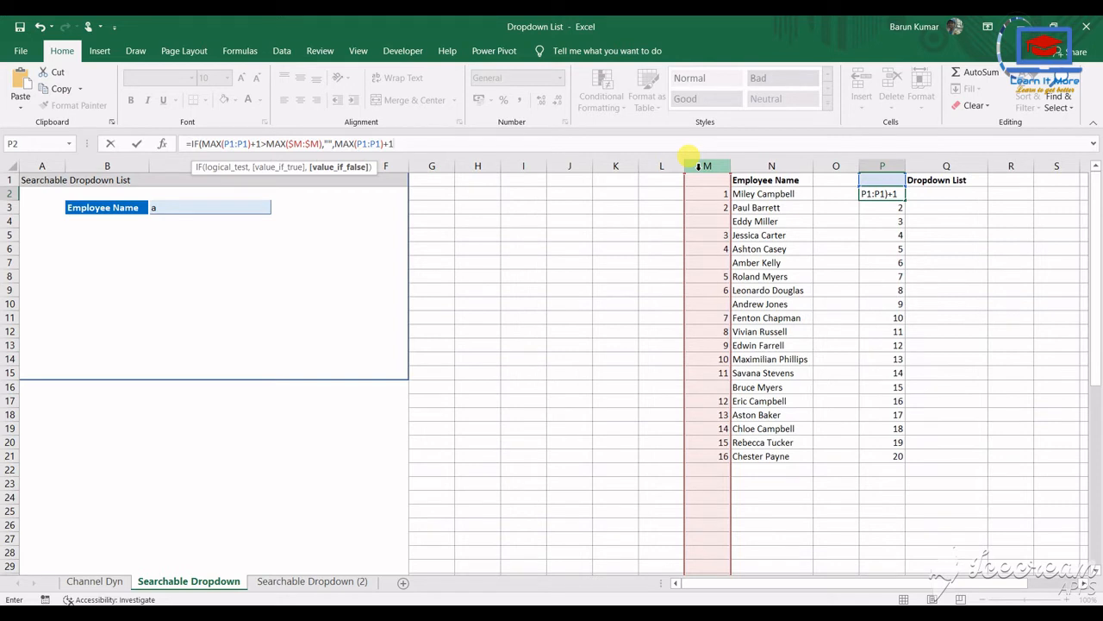
text())
key(ctrl+Return)
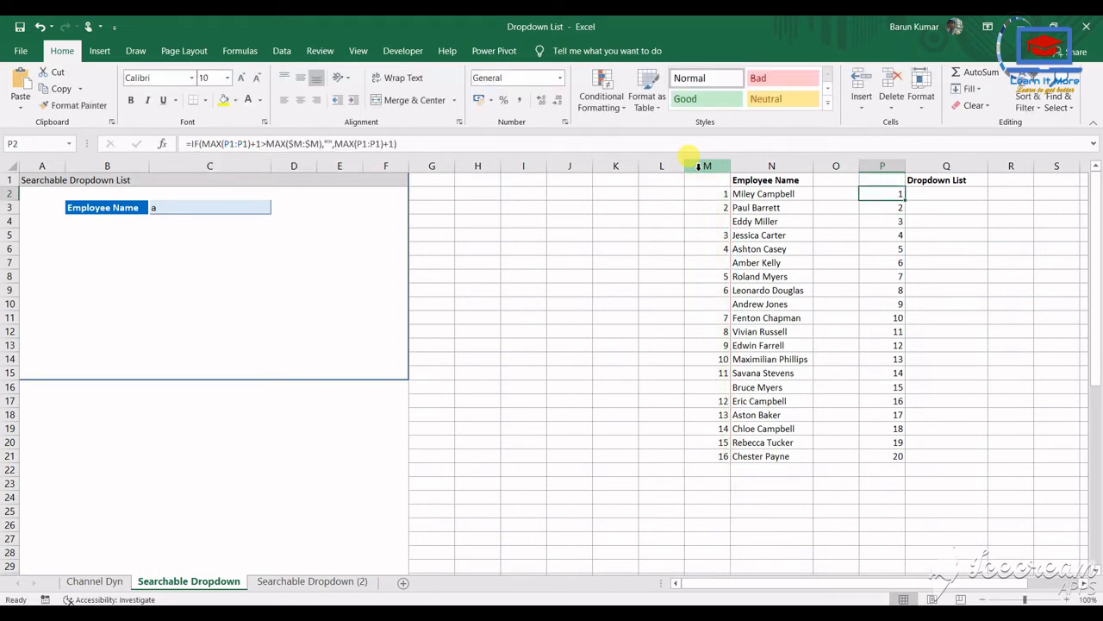
- Make the first P1 reference in both P1:P1 ranges of the P2 formula absolute as $P$1
click(233, 147)
key(shift+Left)
key(shift+Left)
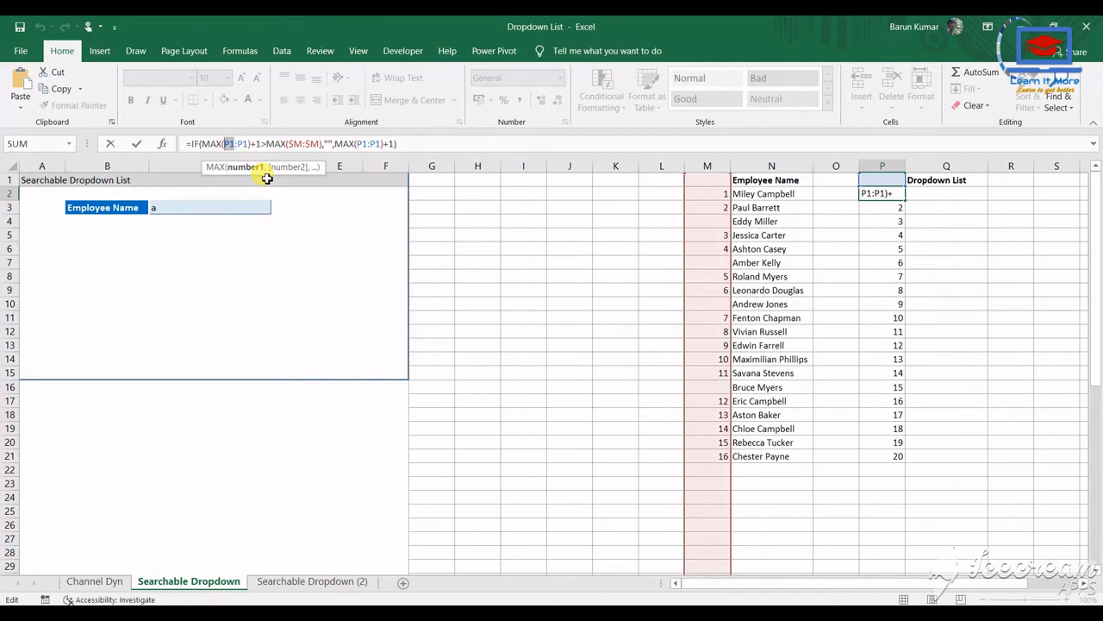
key(F4)
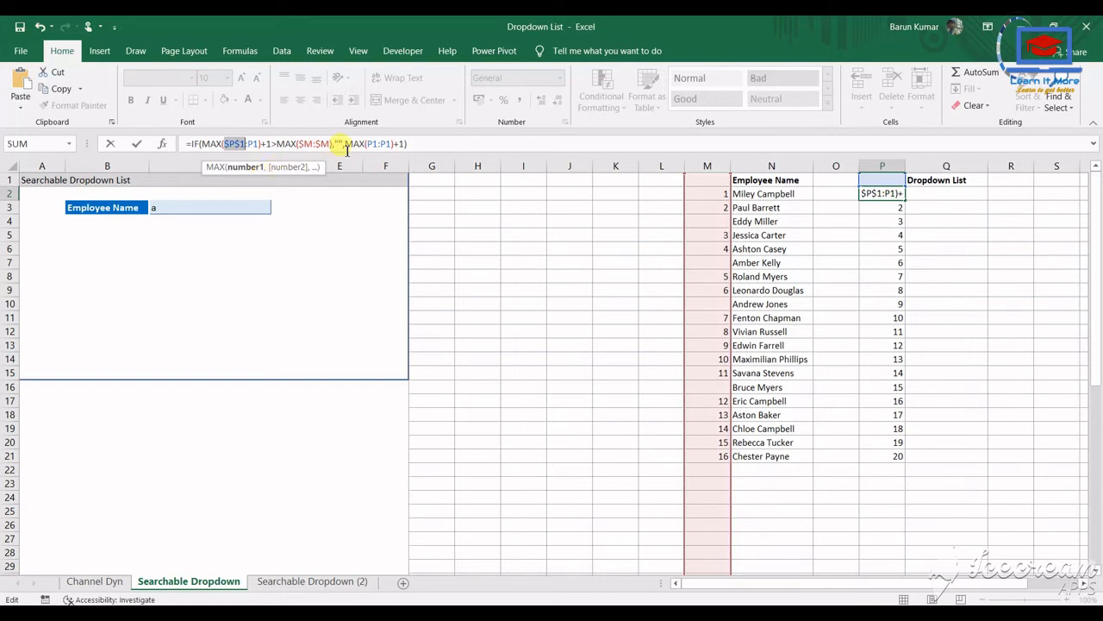
drag(377, 144, 366, 143)
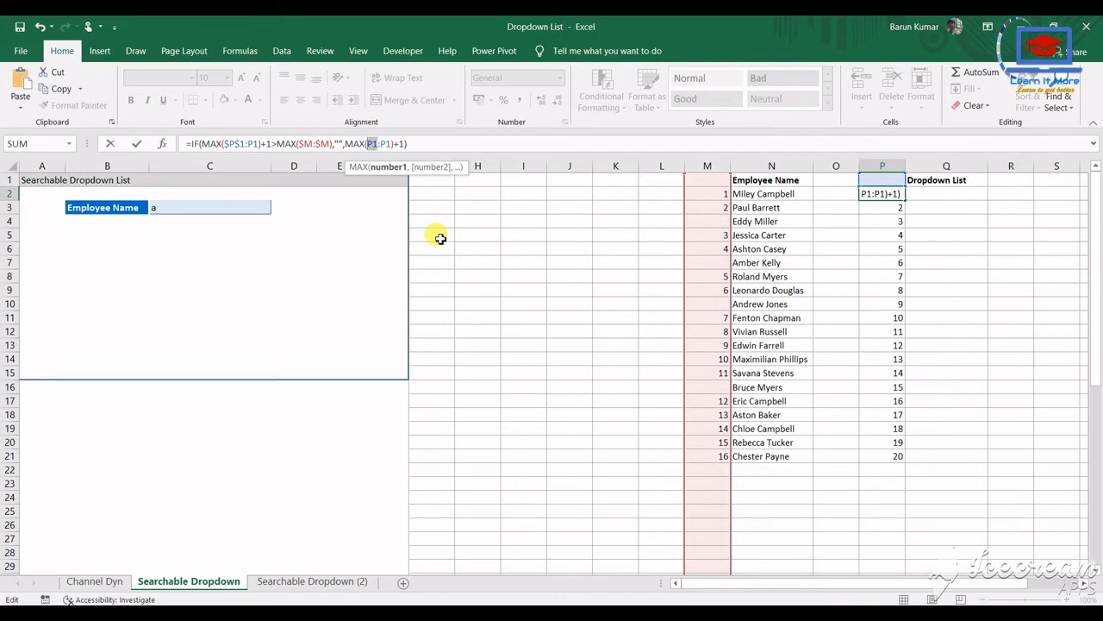
key(F4)
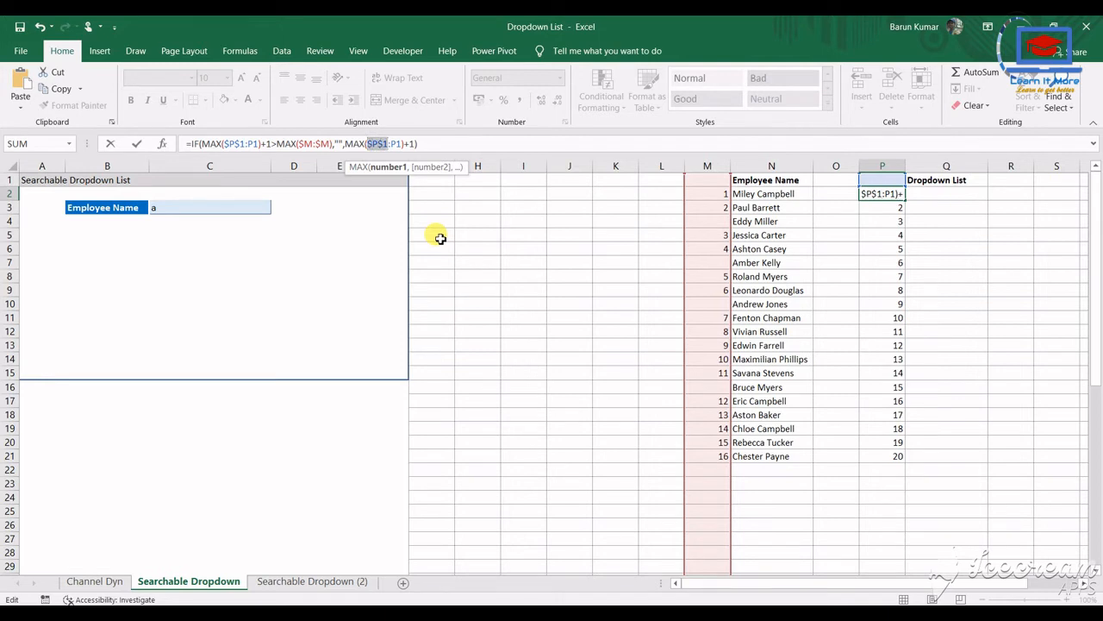
key(ctrl+Return)
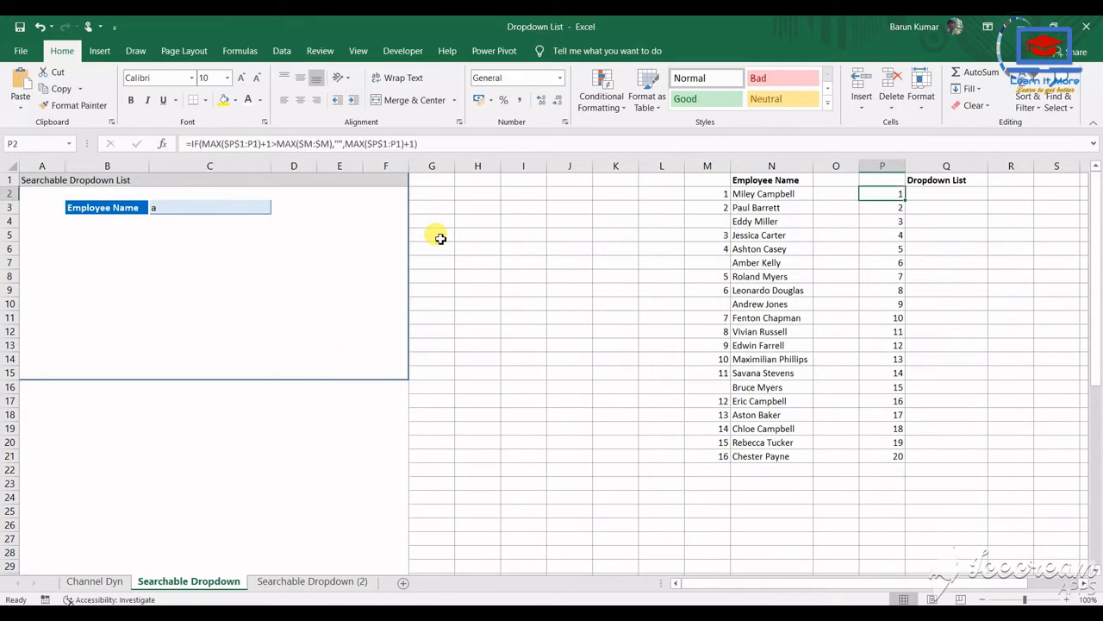
- Fill the updated IF formula from P2 down to P21 and check the range
key(ctrl+shift+Down)
key(ctrl+d)
key(ctrl+q)
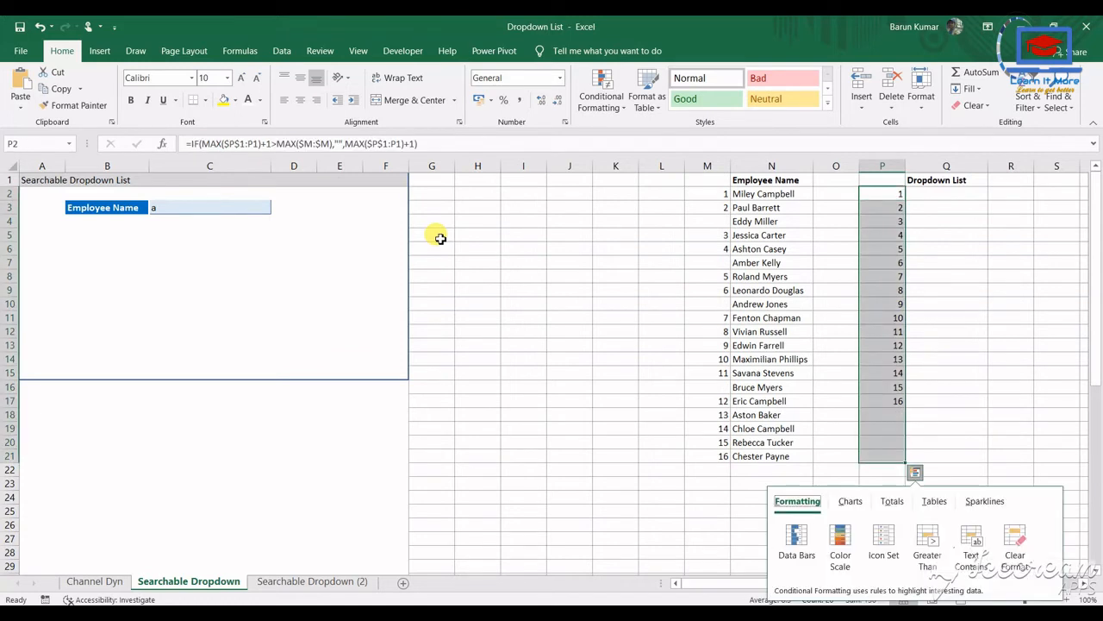
key(Escape)
key(shift+BackSpace)
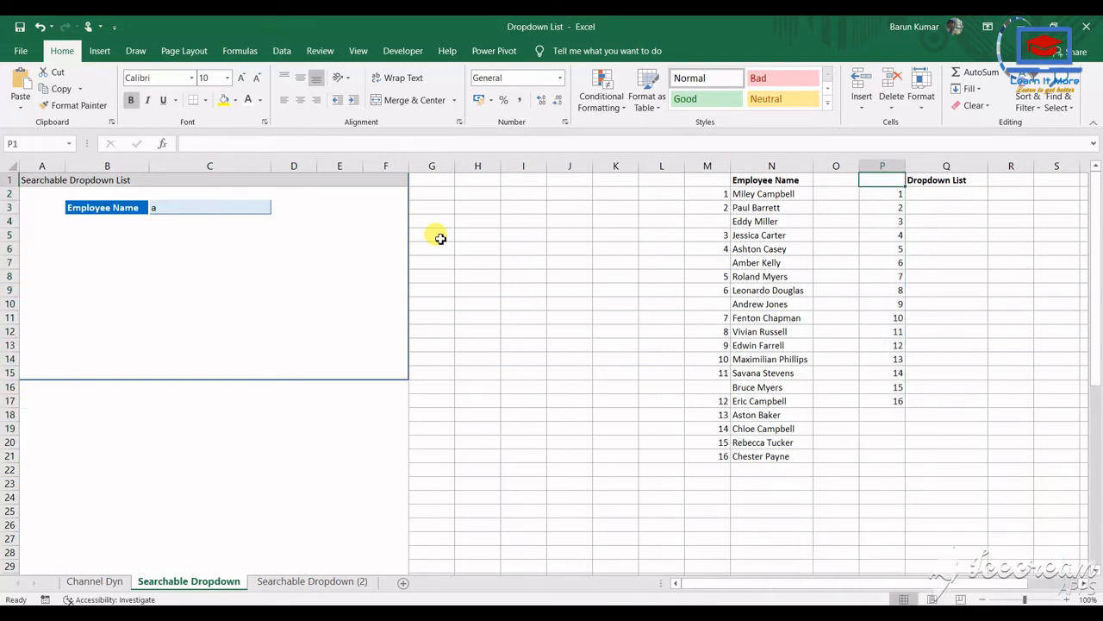
key(ctrl+Down)
key(ctrl+Up)
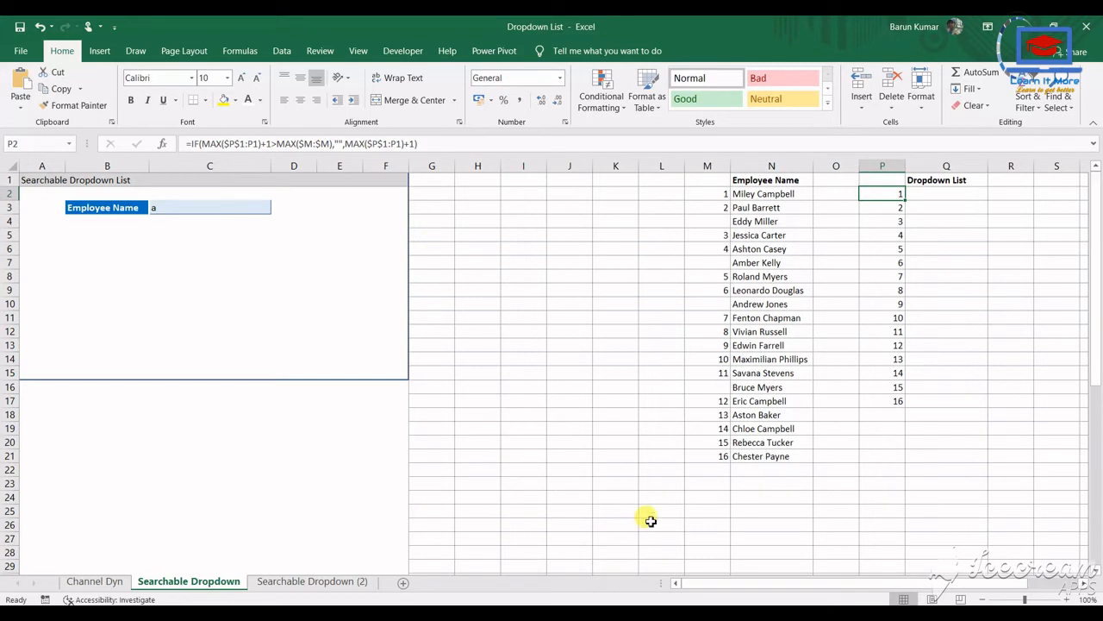
- Set the search text in C3 to ba and compare the serial numbers in column P with the numbered Employee Names
click(722, 456)
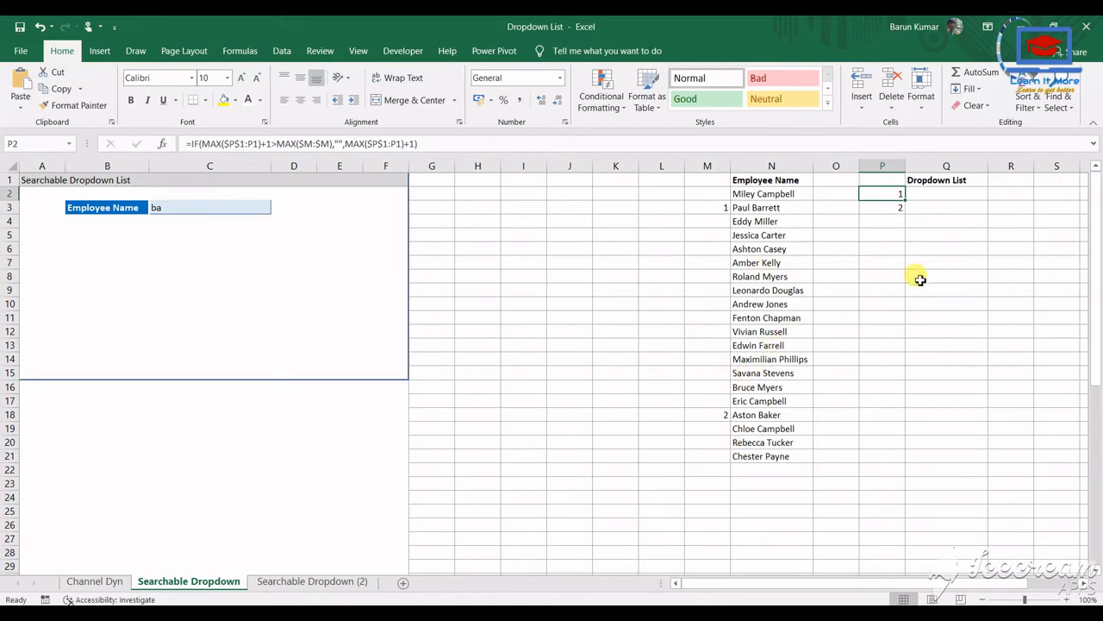
click(896, 264)
key(ctrl+Up)
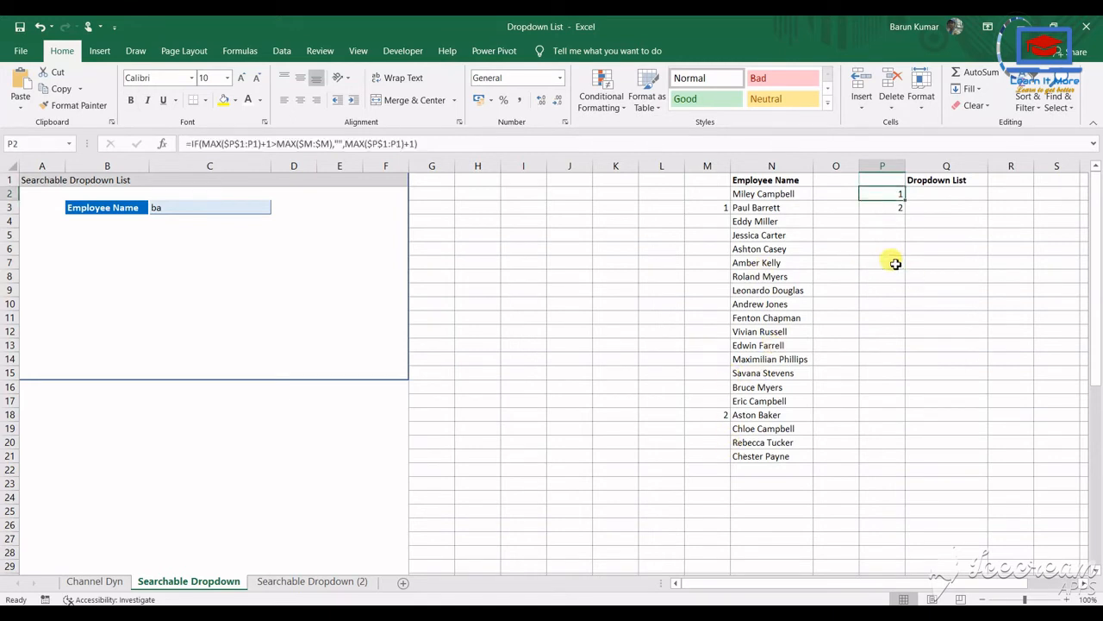
key(Right)
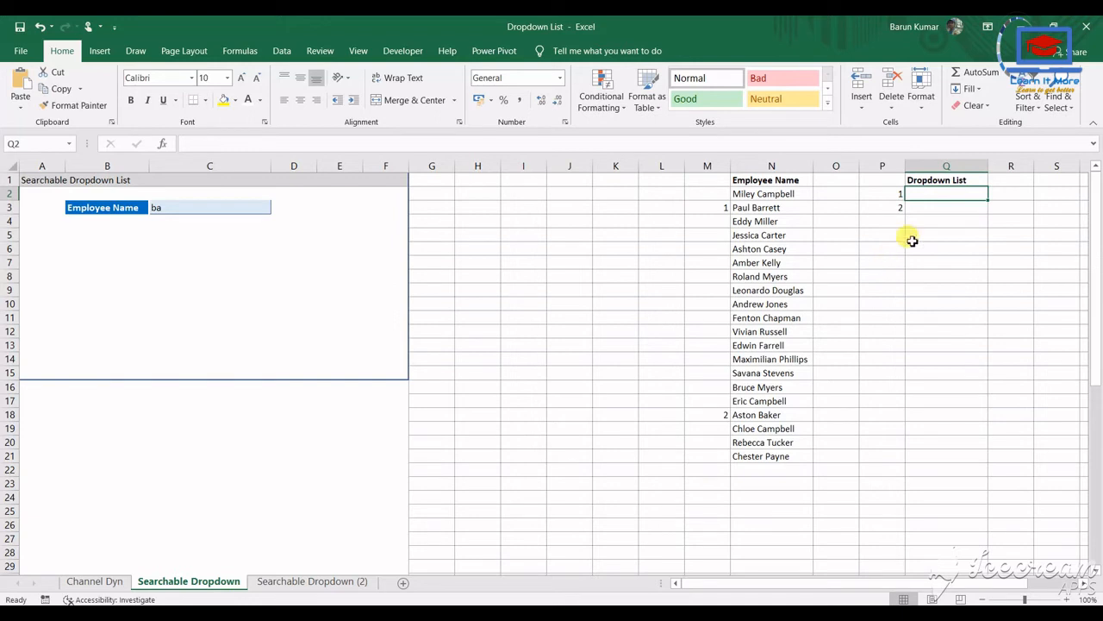
click(898, 193)
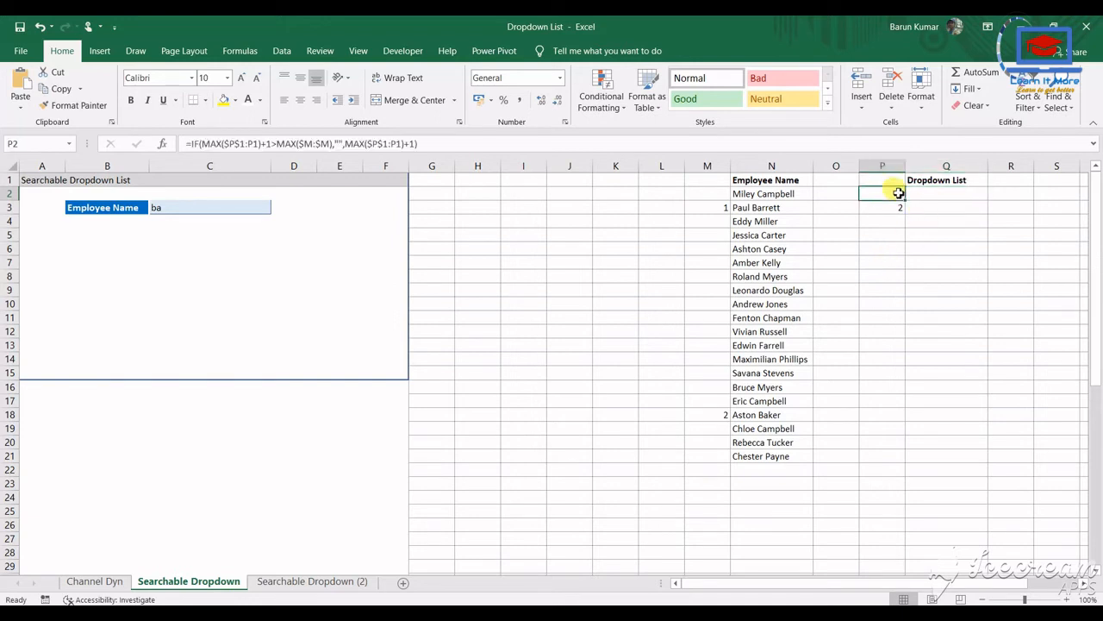
click(770, 207)
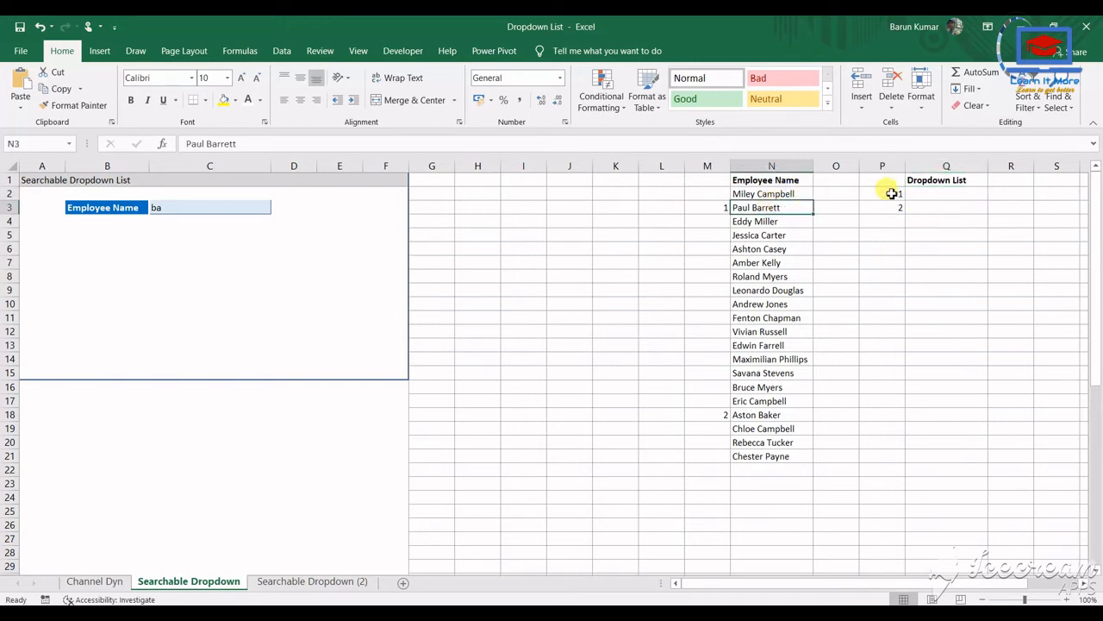
click(892, 180)
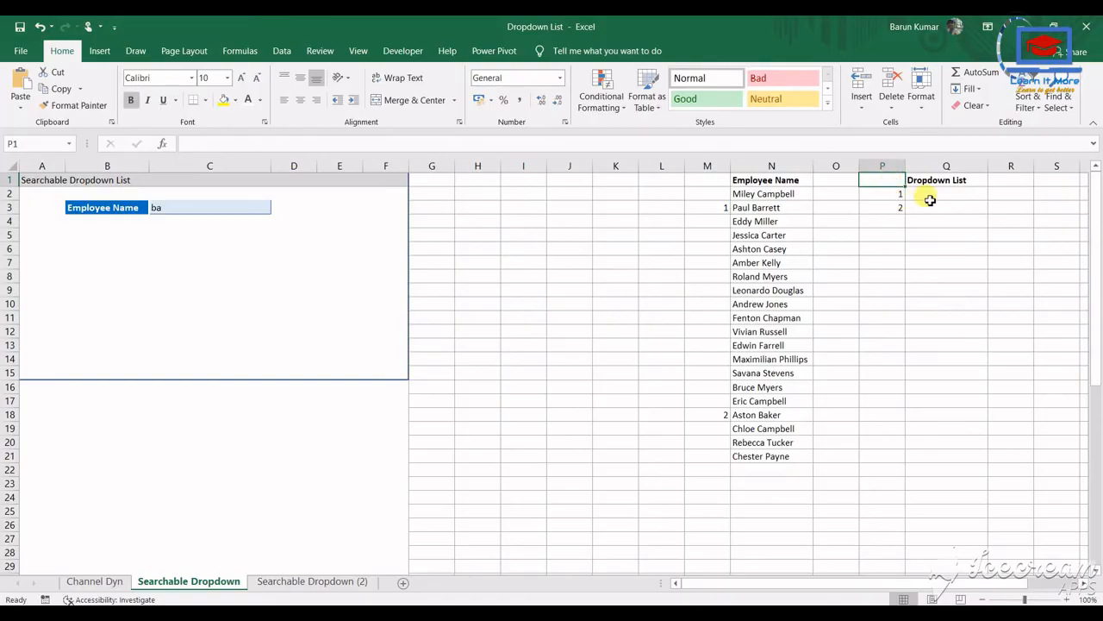
- Enter =VLOOKUP(P2,M:N,2,0) in Q2 to return the Employee Name matching the serial number in P2
click(929, 198)
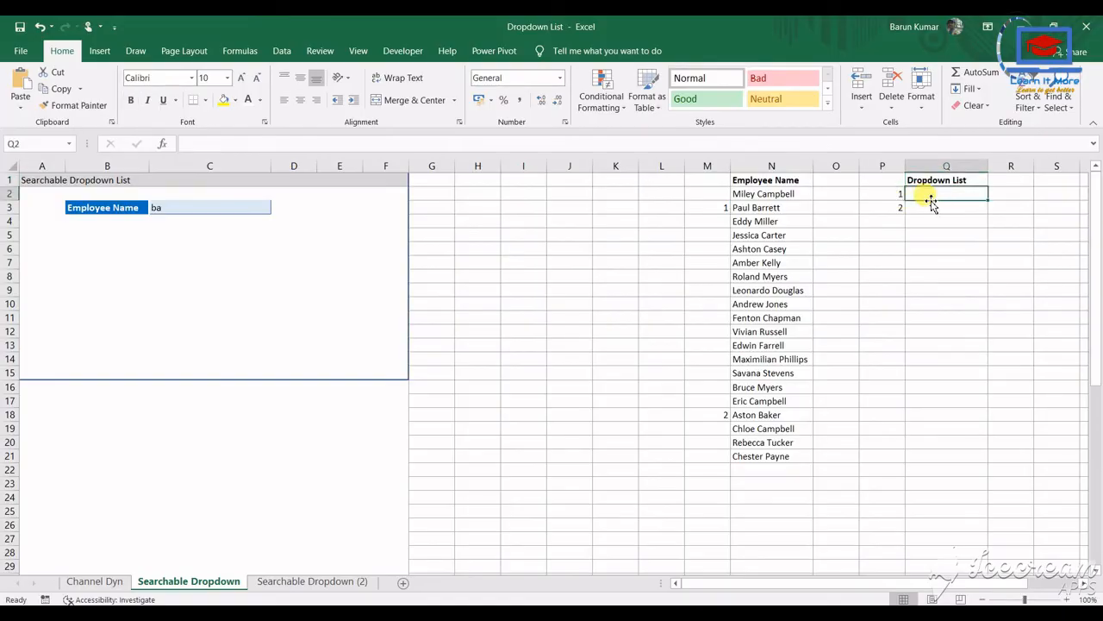
text(=v)
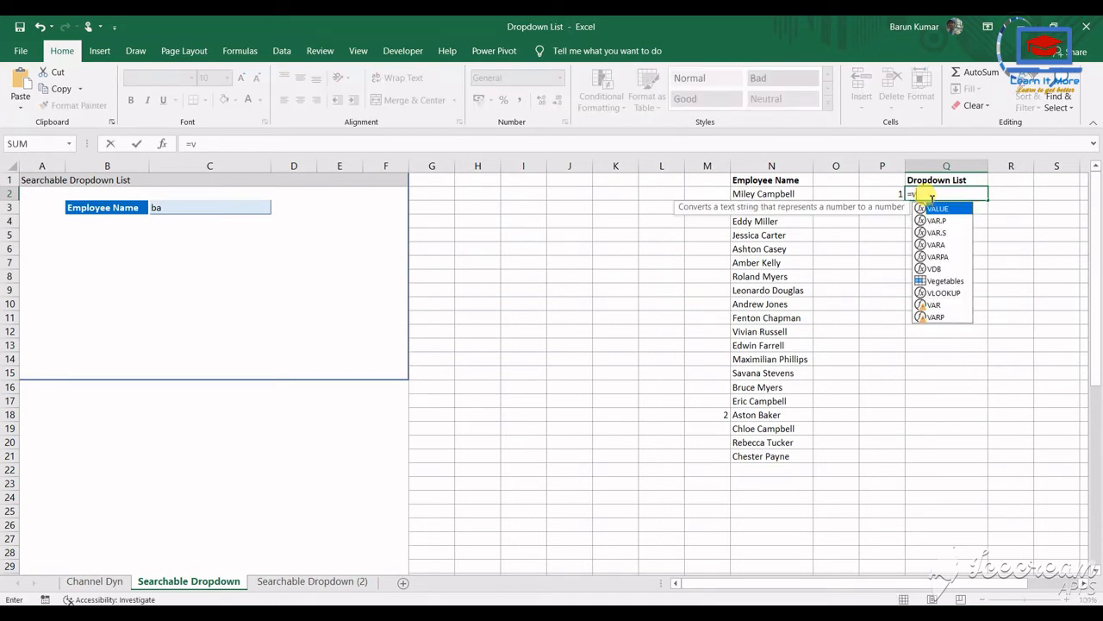
text(l)
key(Tab)
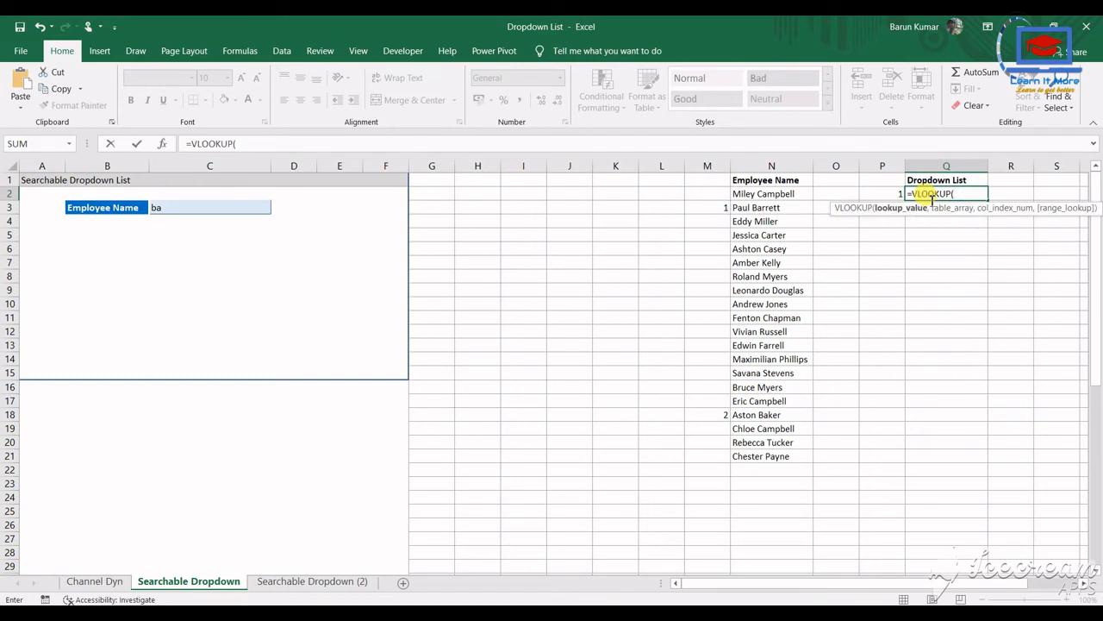
click(884, 195)
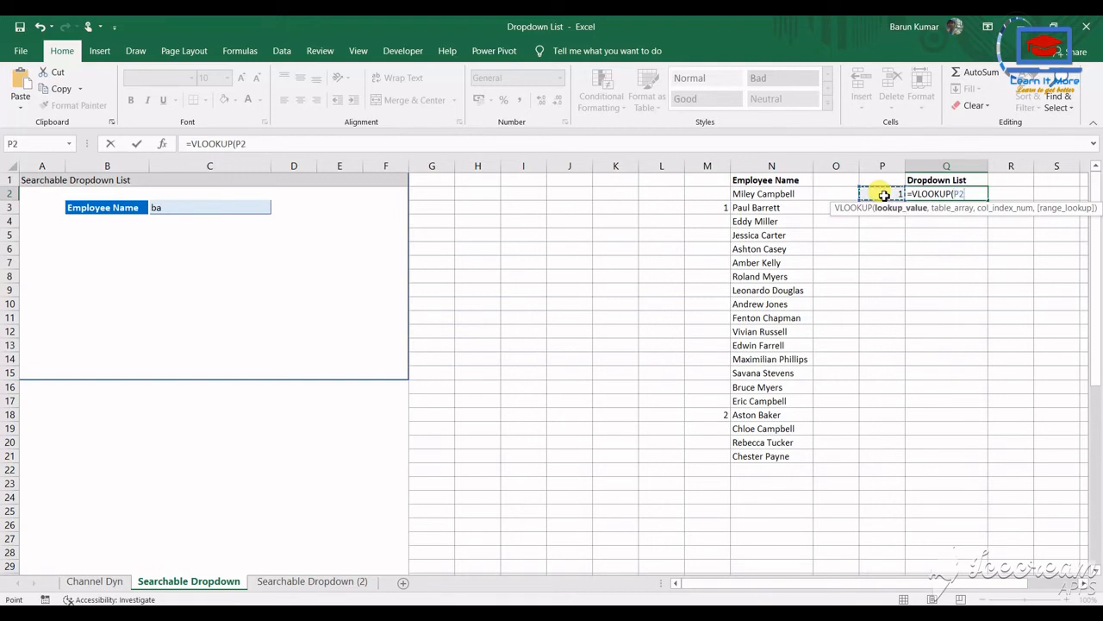
text(,)
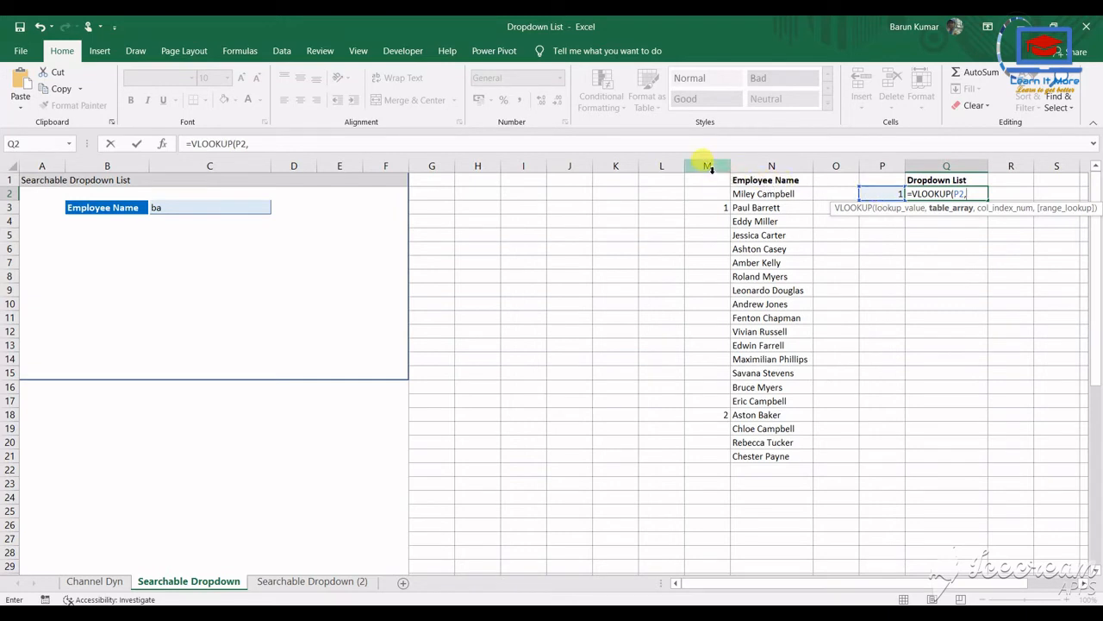
drag(708, 167, 802, 167)
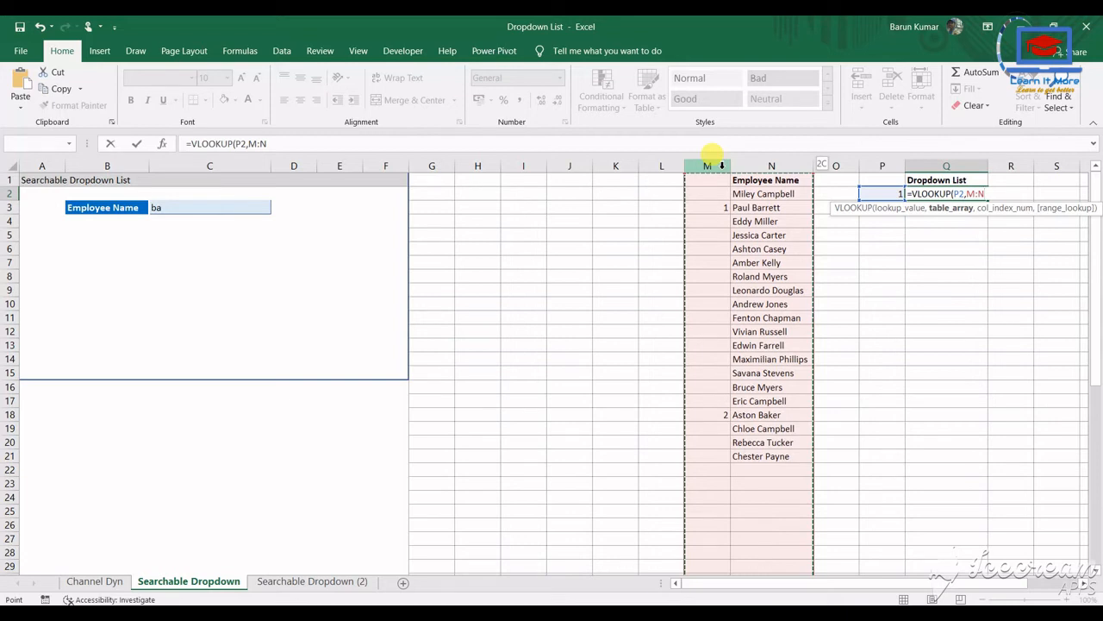
text(,)
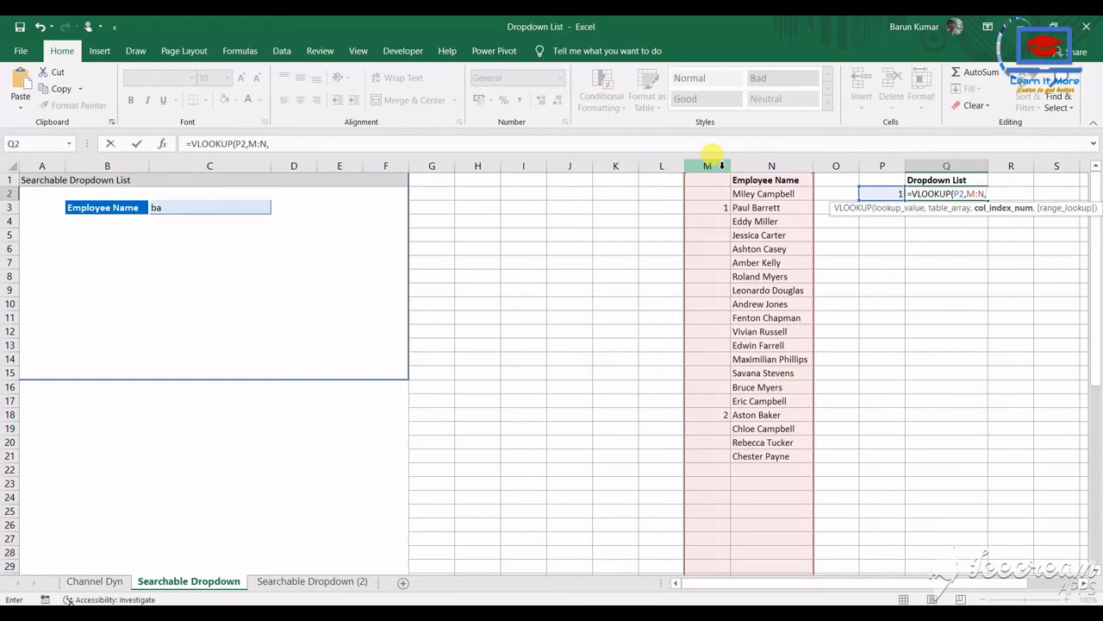
text(2,)
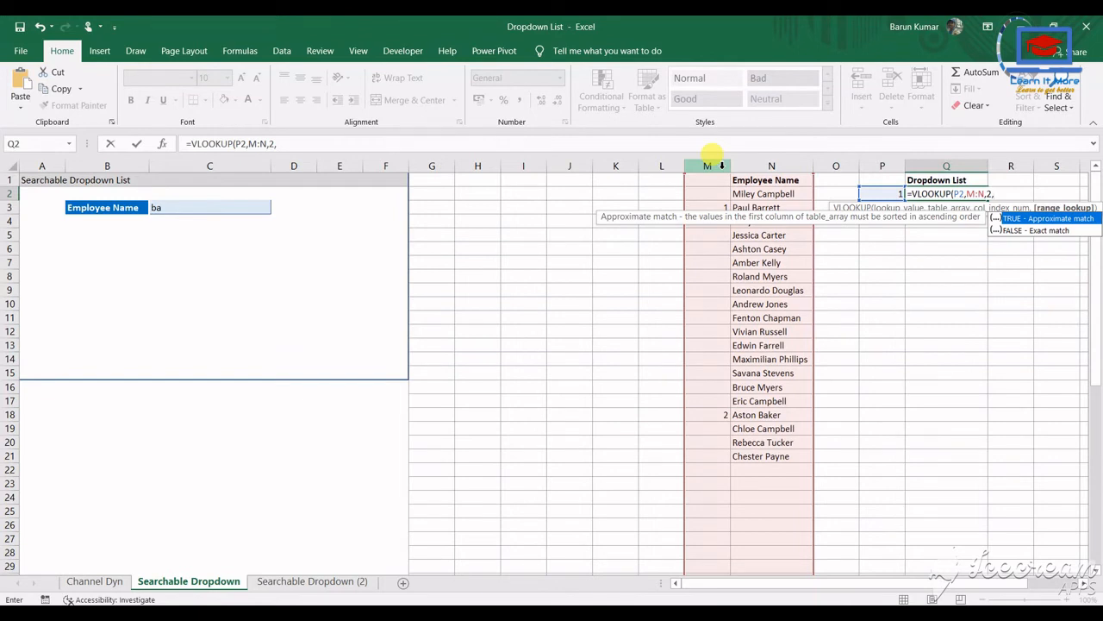
text(0))
key(Return)
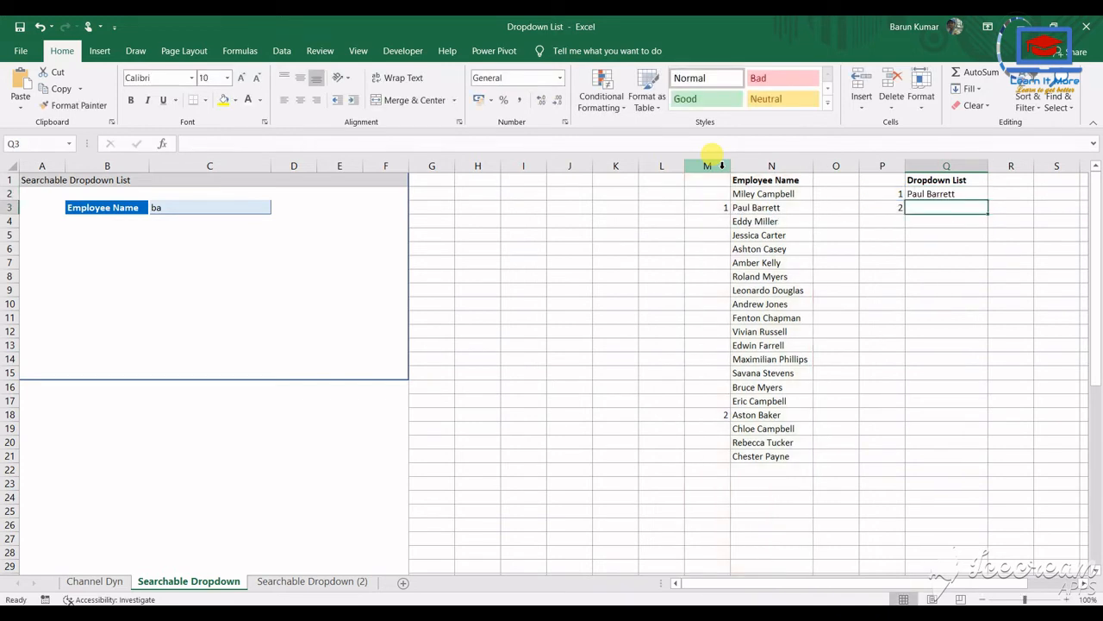
- Fill the VLOOKUP formula from Q2 down to Q21, matching the extent of the serial formulas in column P
key(Left)
key(Up)
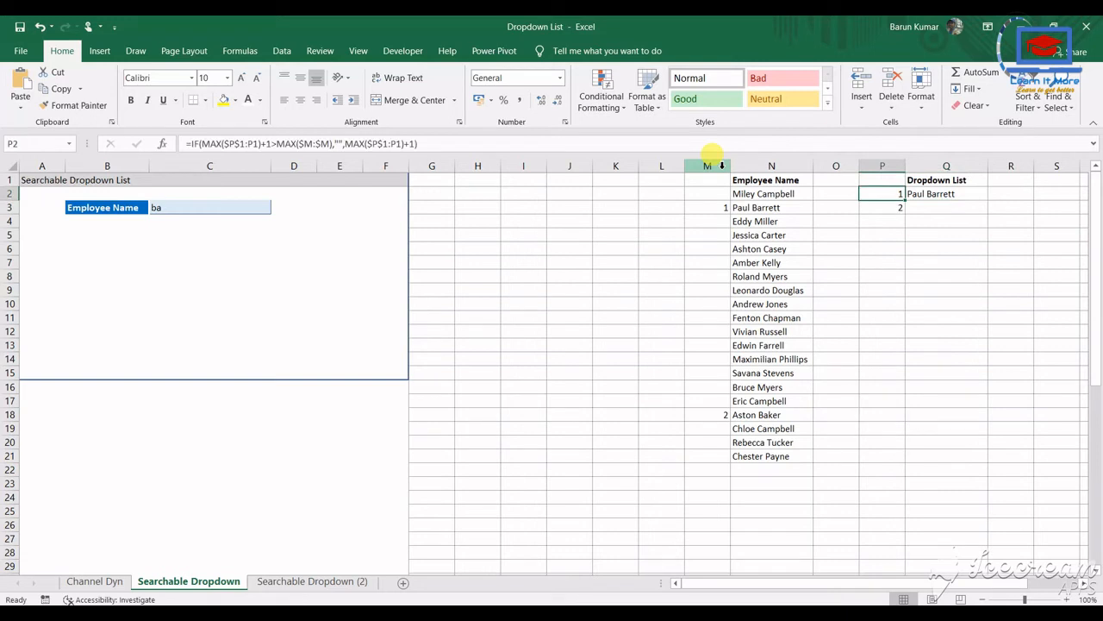
key(ctrl+Down)
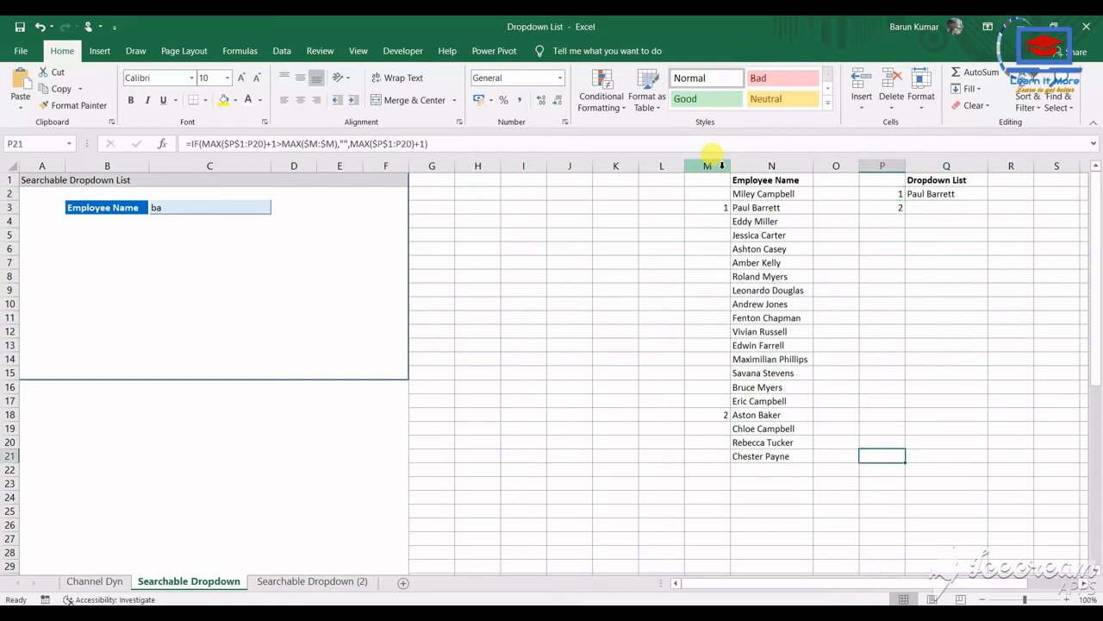
key(Right)
key(ctrl+shift+Up)
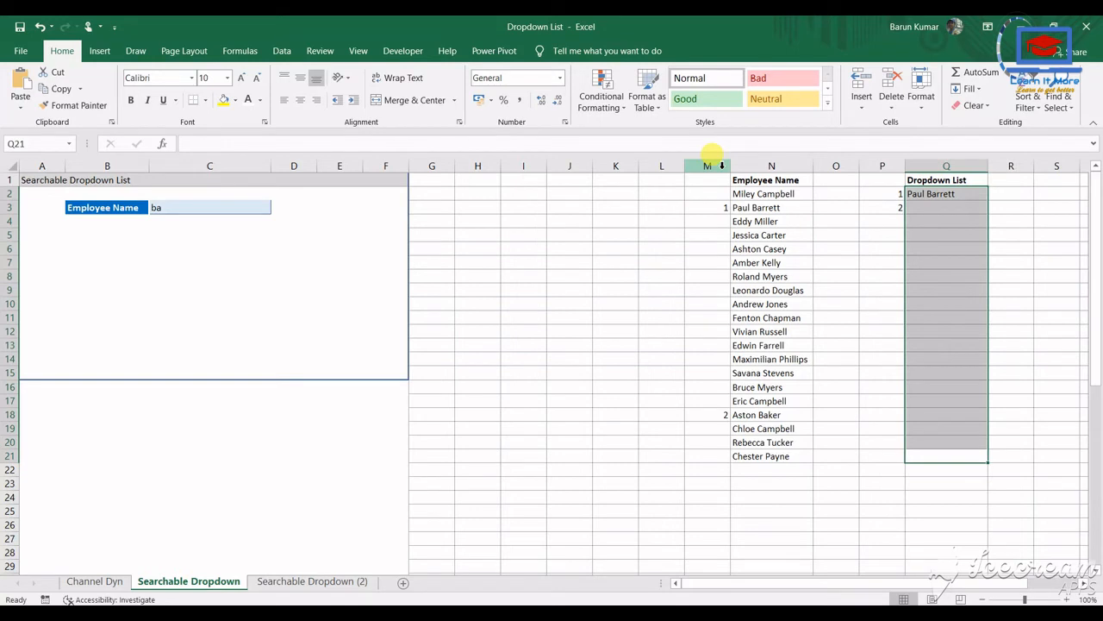
key(ctrl+d)
key(ctrl+Up)
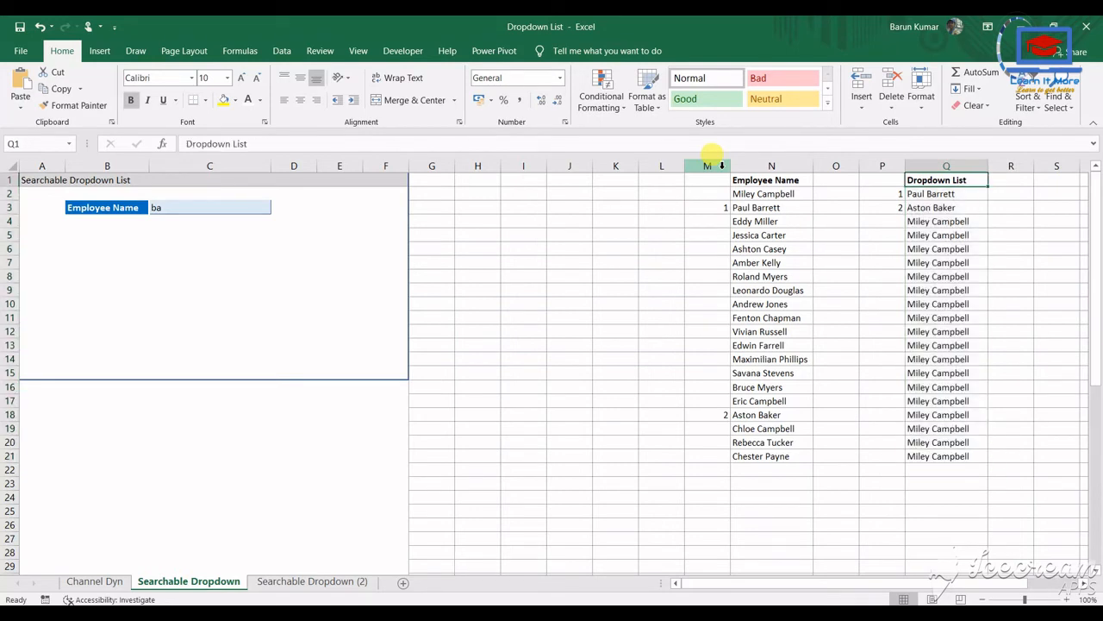
- Examine the filled VLOOKUP results in column Q and compare those beside blank serials with the first Employee Name in N2
key(Down)
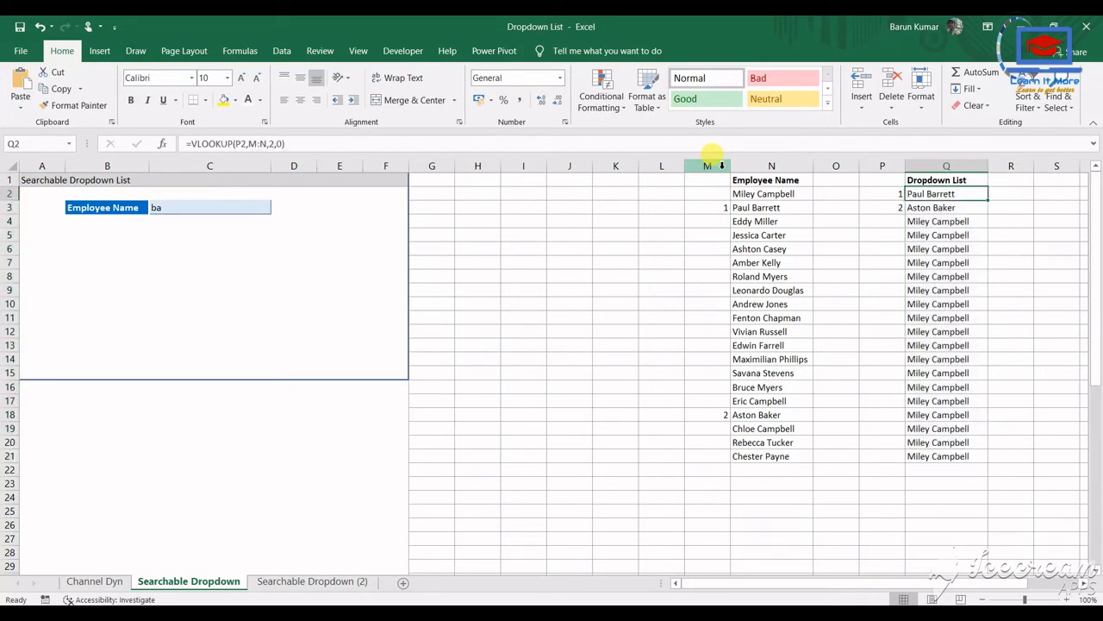
key(Down)
key(Down)
key(Up)
key(Down)
key(ctrl+Down)
key(ctrl+Up)
key(Down)
key(Down)
key(Down)
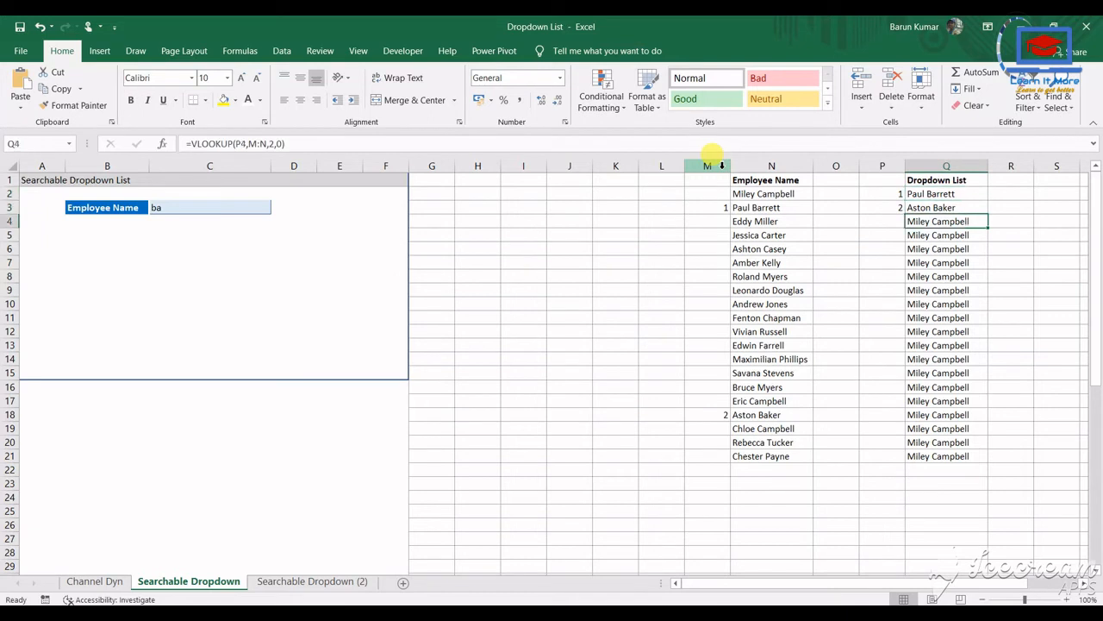
key(ctrl+Down)
key(ctrl+Up)
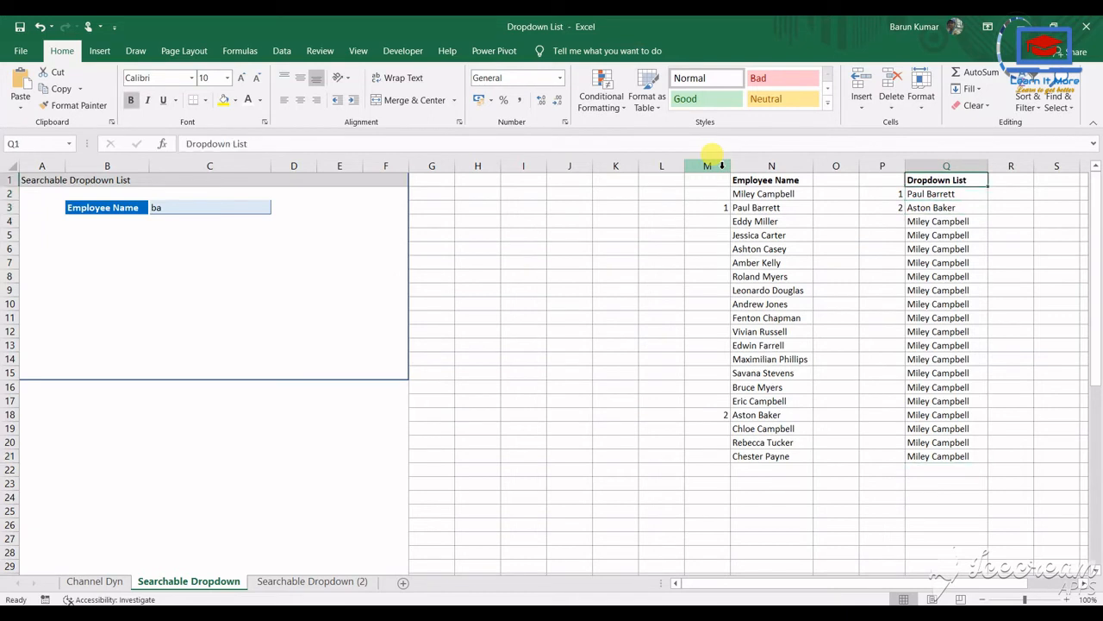
click(798, 192)
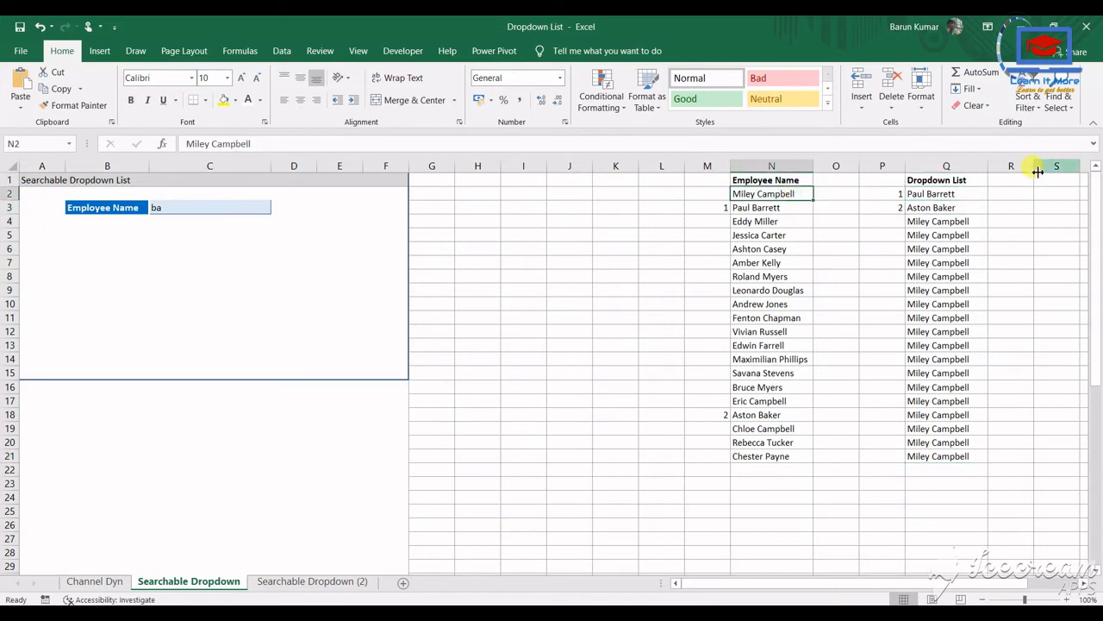
- Wrap the Q2 lookup in an IF so it reads =IF(P2="","",VLOOKUP(P2,M:N,2,0))
click(950, 198)
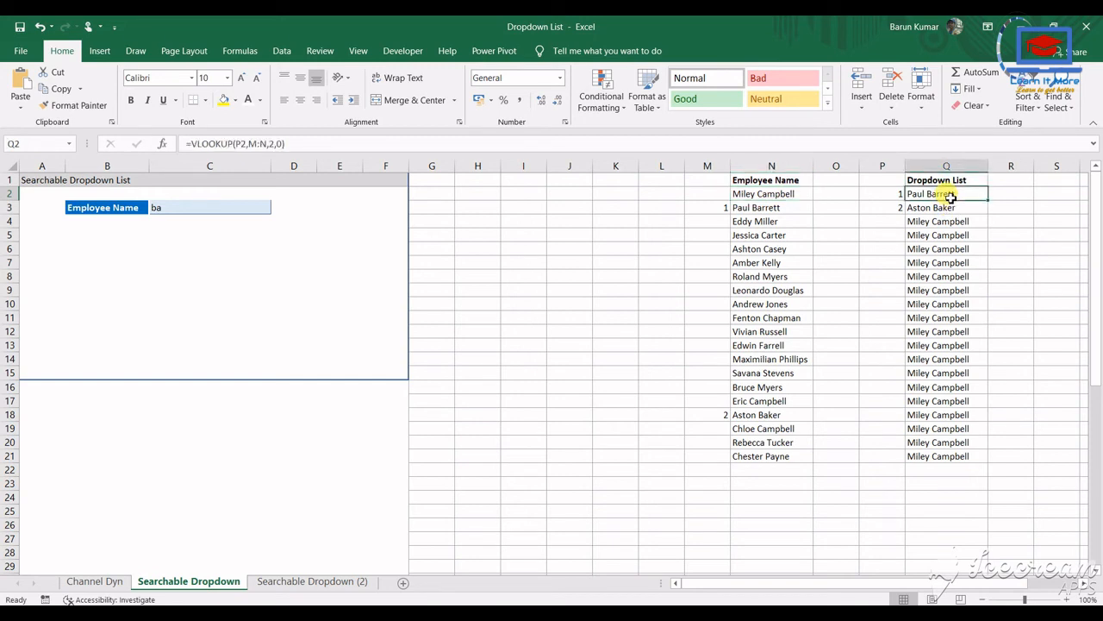
click(194, 145)
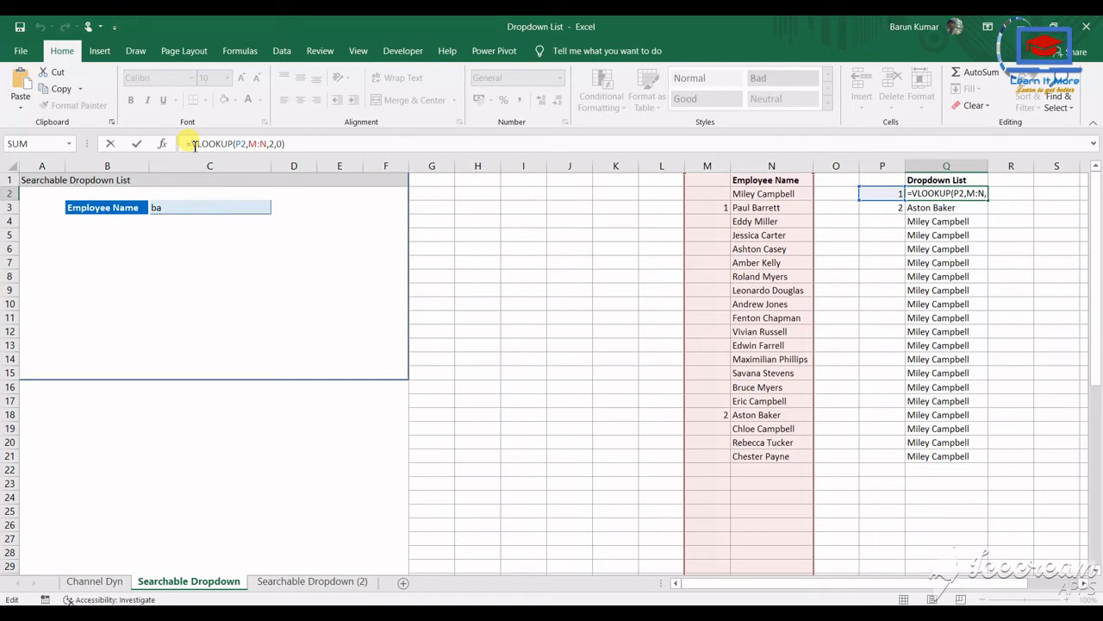
text(if)
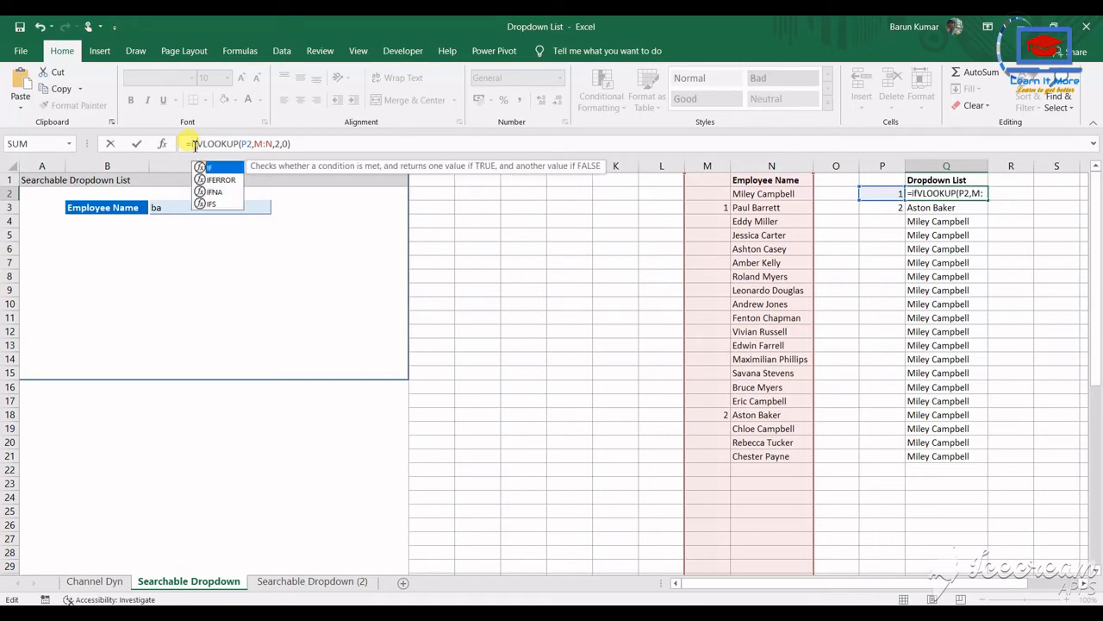
text(()
click(888, 193)
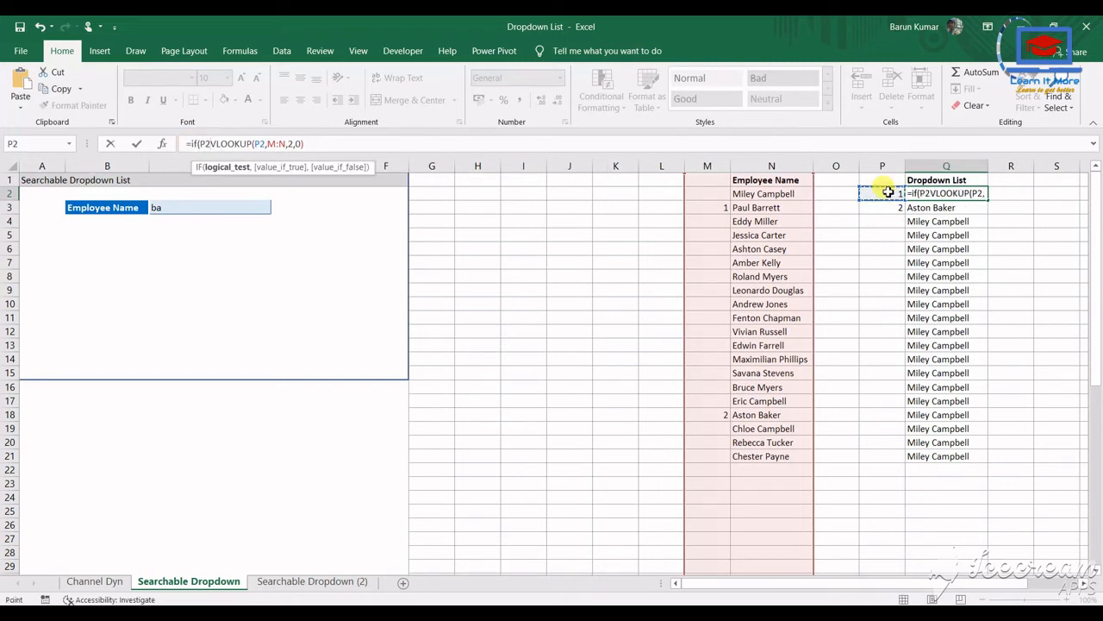
text(=)
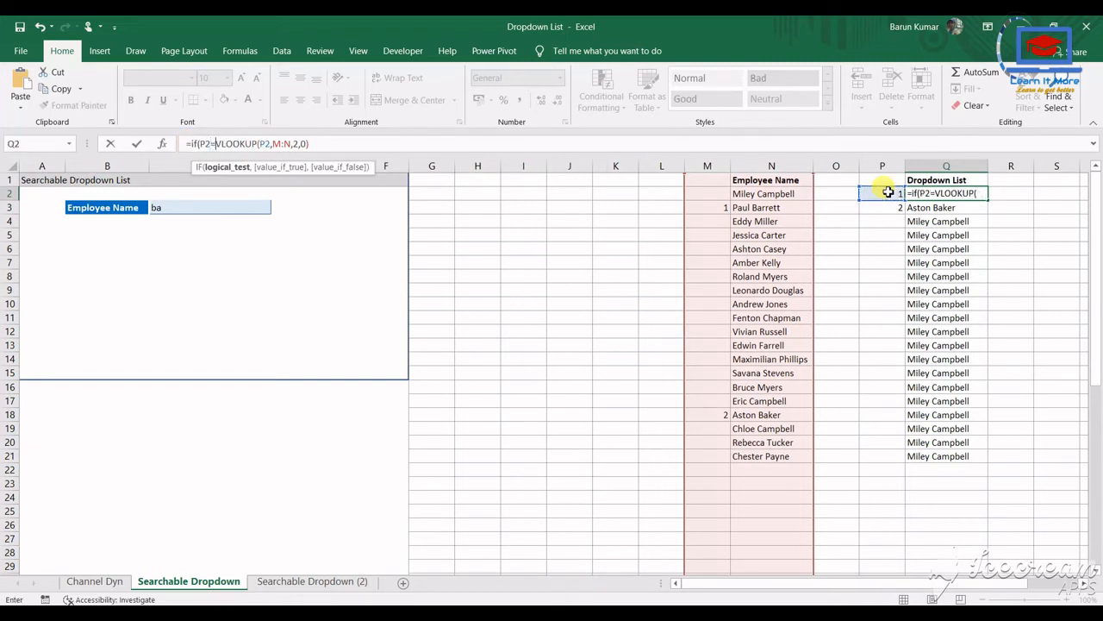
text("")
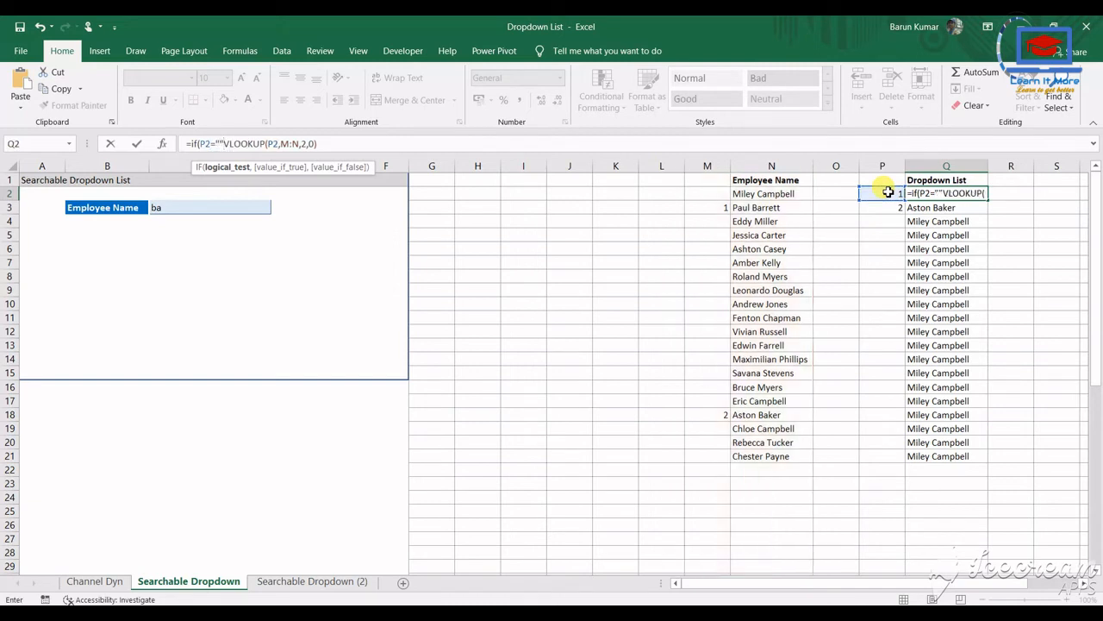
text(,)
text("")
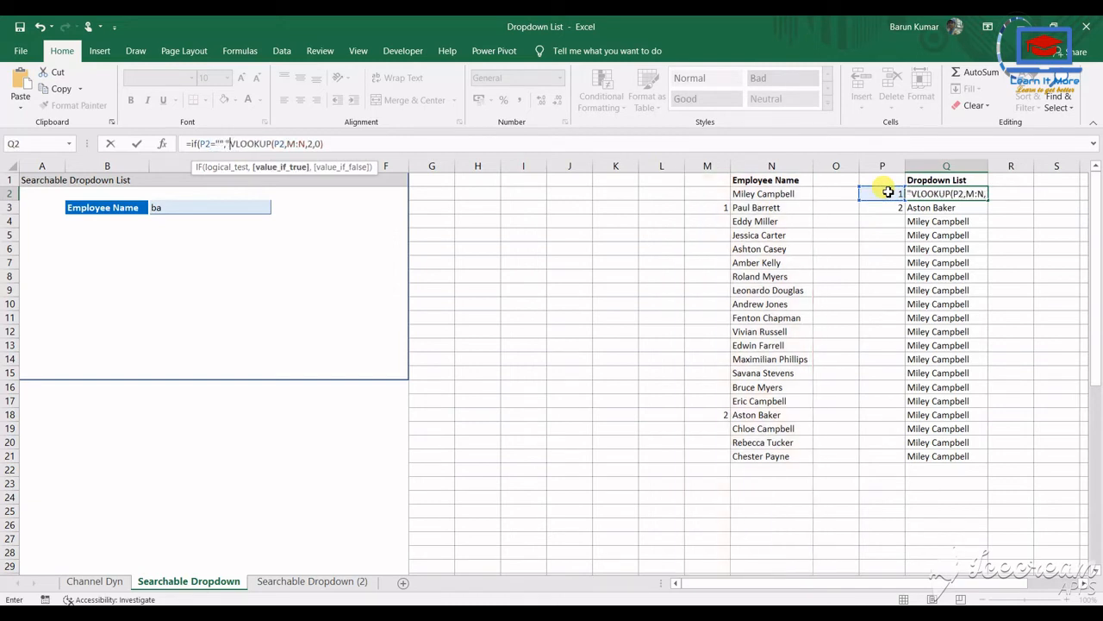
text(,)
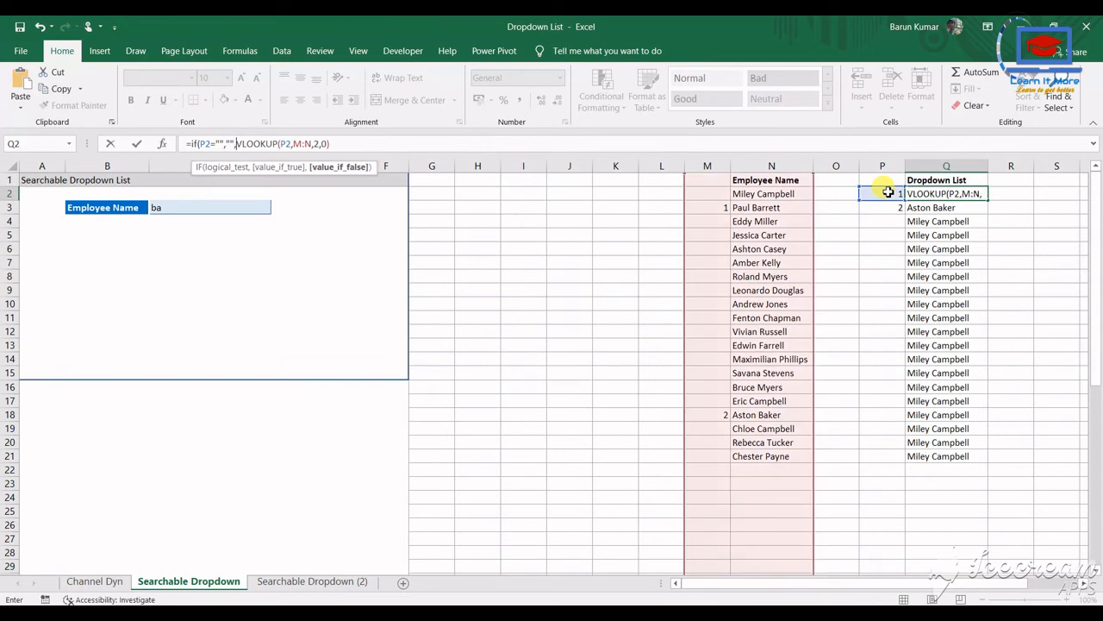
click(399, 144)
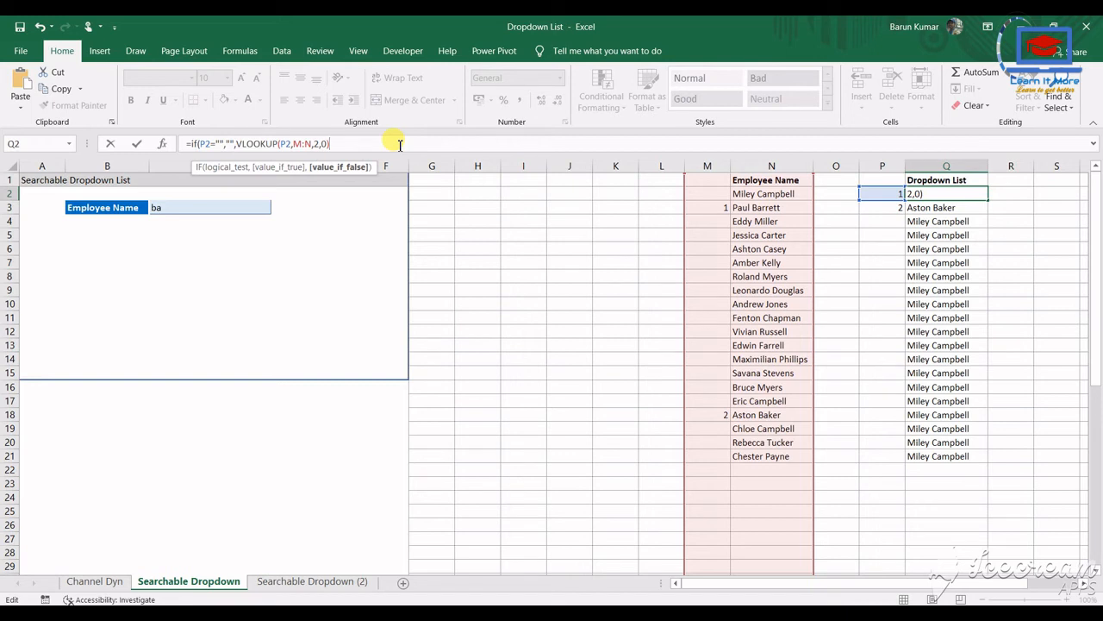
text())
key(Return)
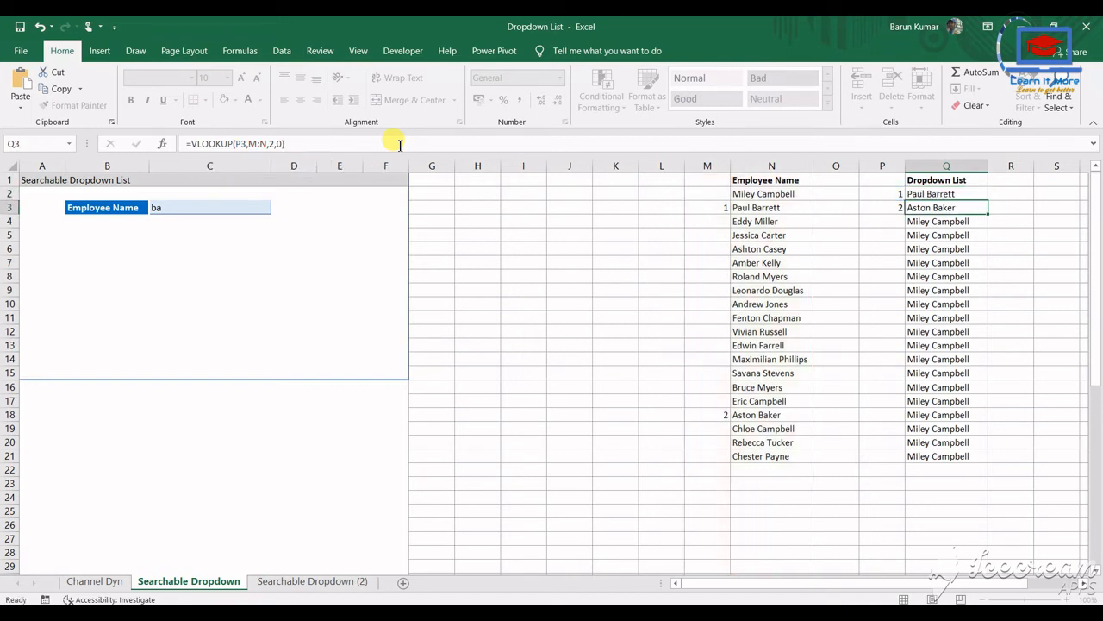
- Fill the updated IF and VLOOKUP formula from Q2 down to Q21 and check the first cells of the list
key(Up)
key(ctrl+shift+Down)
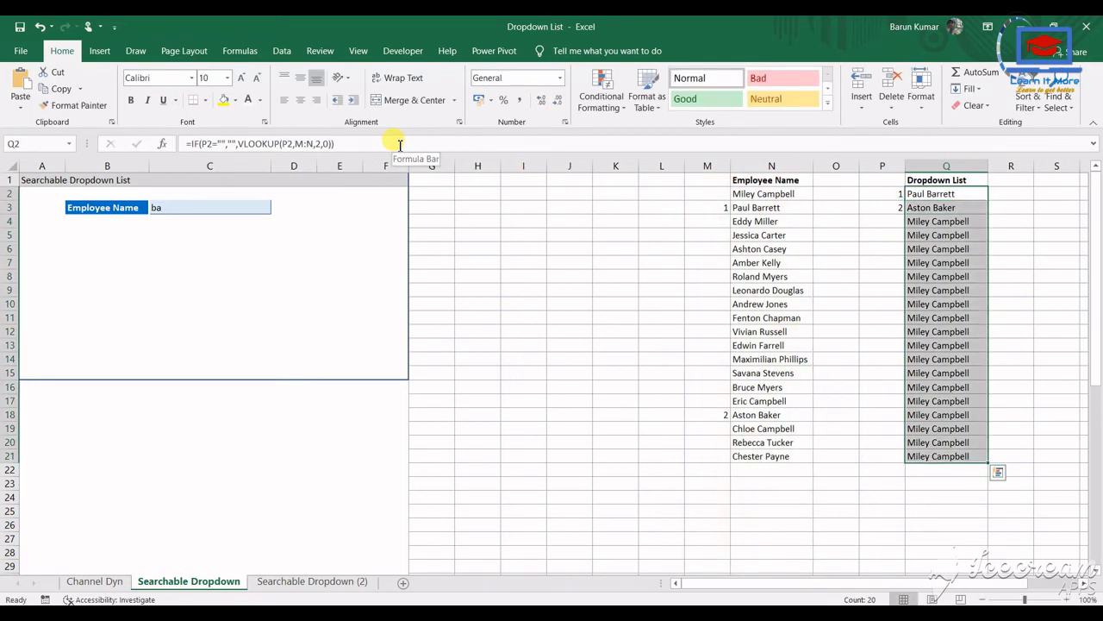
key(ctrl+d)
key(Up)
key(Down)
key(Down)
key(Down)
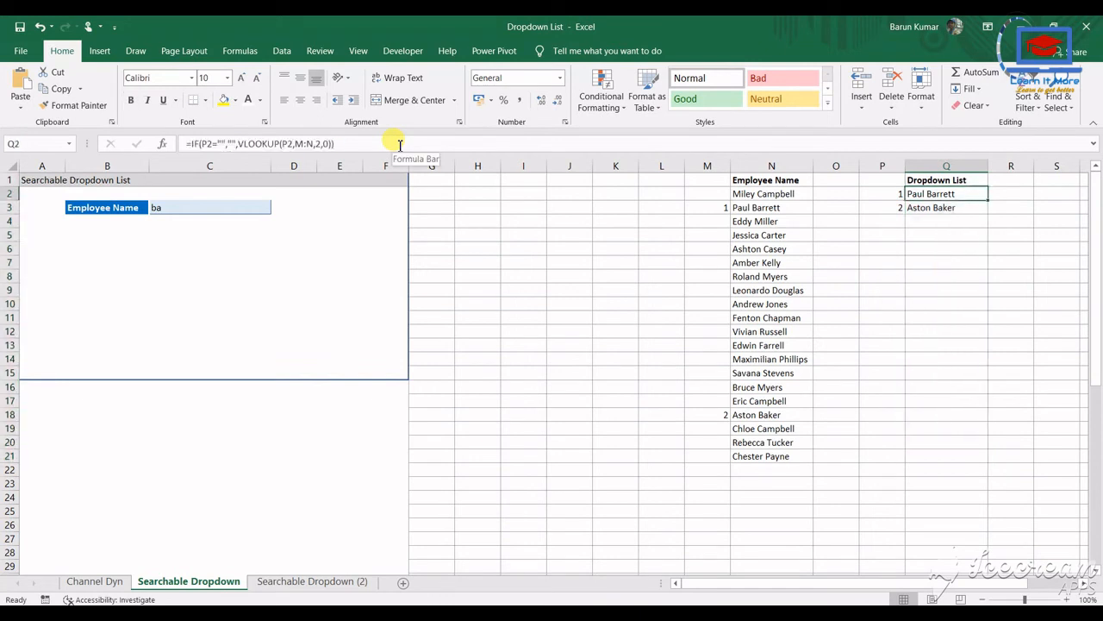
key(Up)
key(Up)
key(Up)
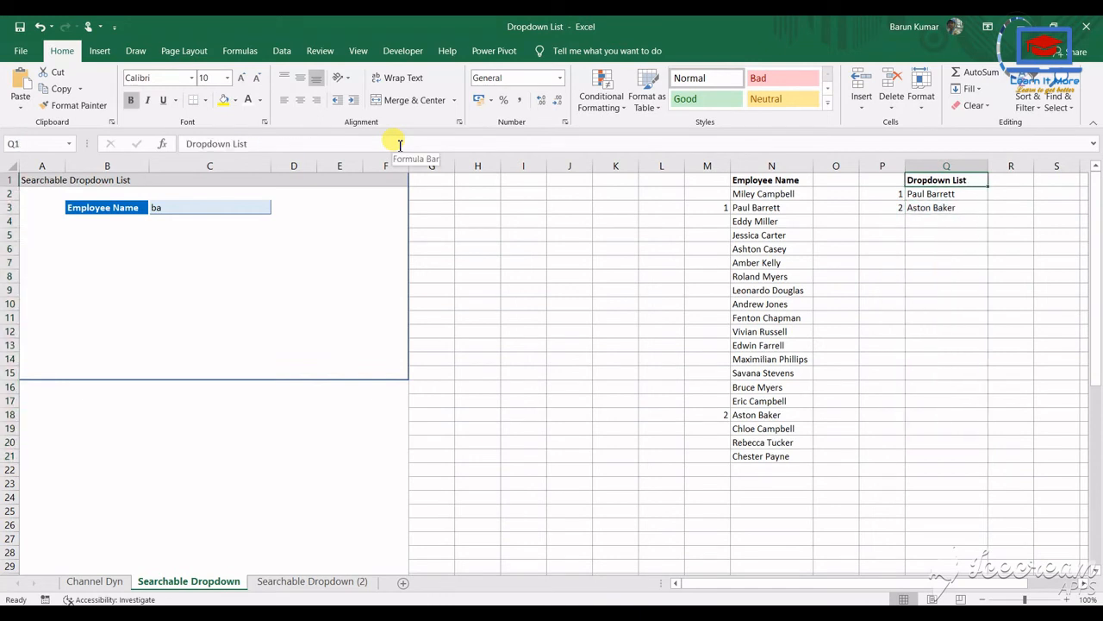
- Start a new workbook-scoped defined name called Dropdown_List from the Dropdown List header in Q1
click(716, 359)
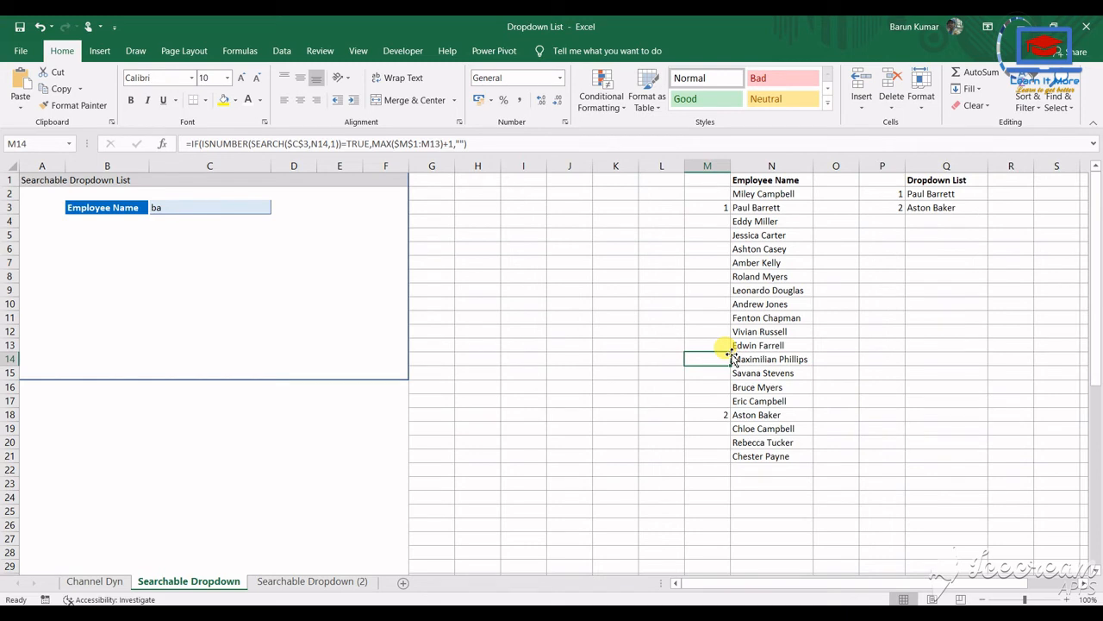
click(956, 166)
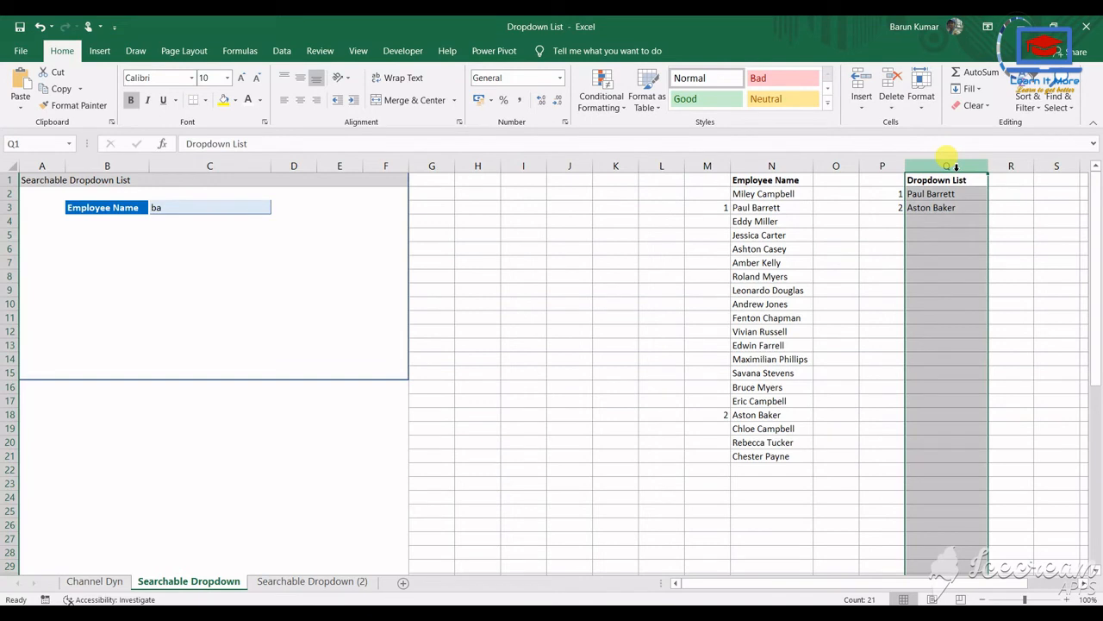
key(Up)
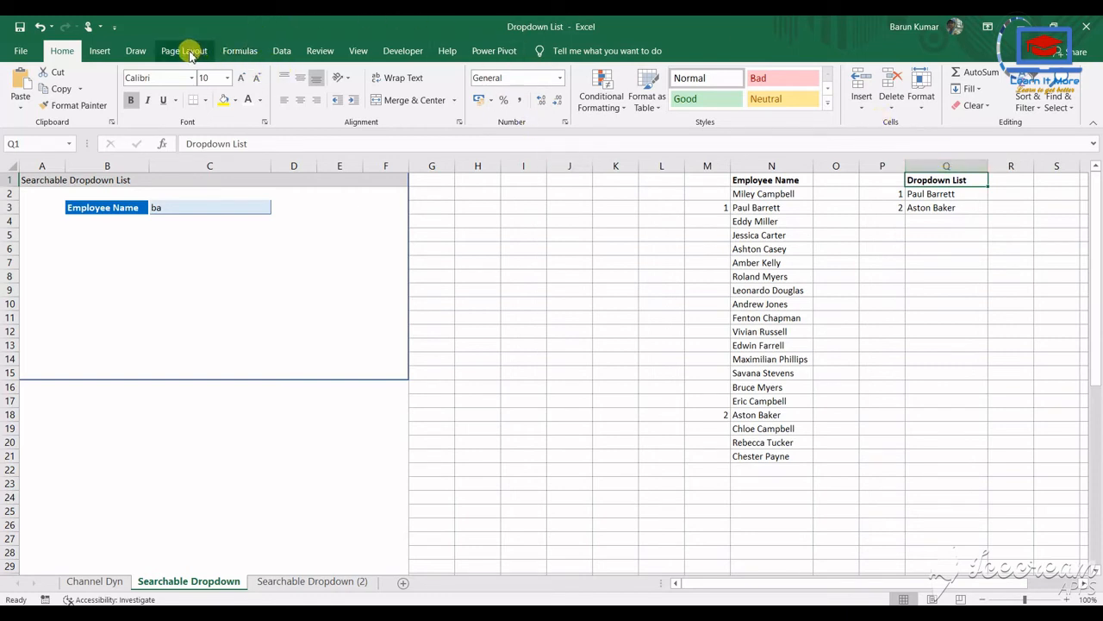
click(240, 53)
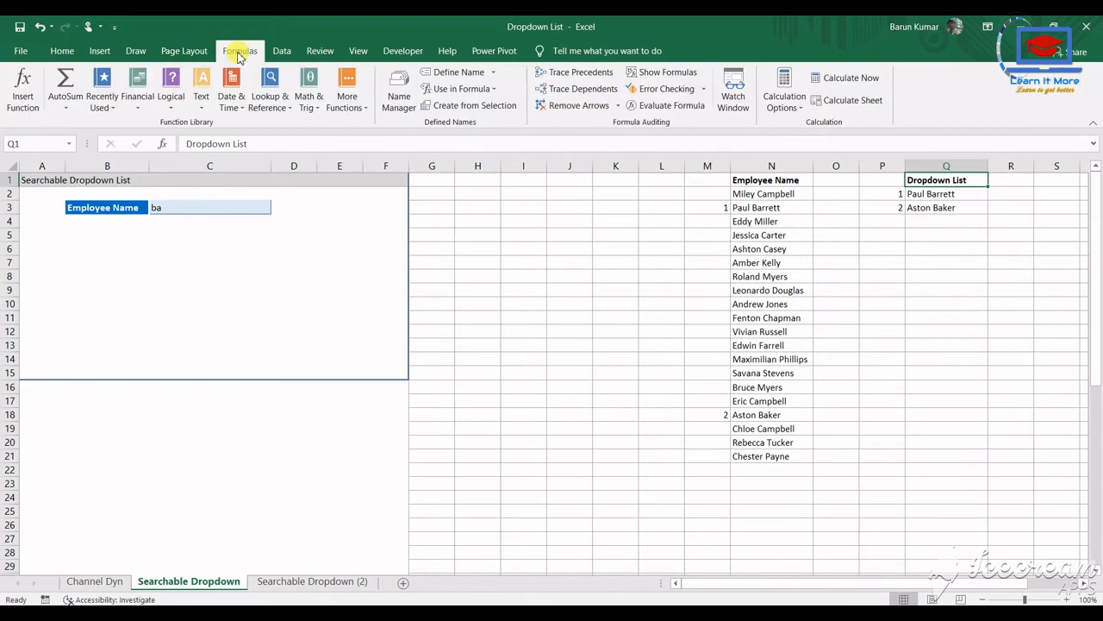
click(450, 74)
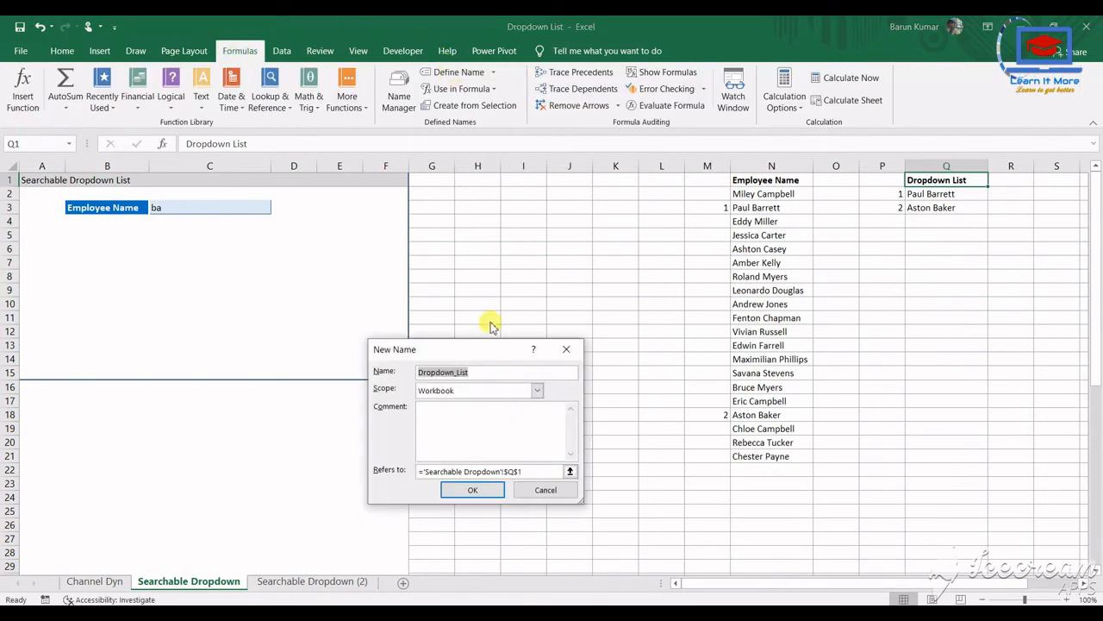
click(495, 373)
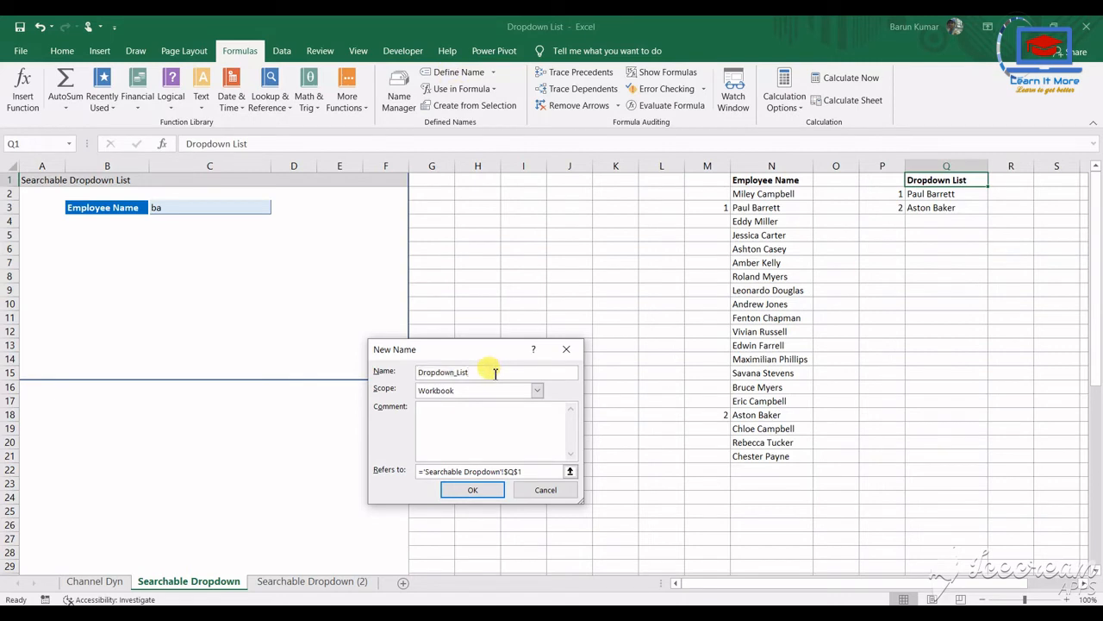
double_click(496, 373)
key(ctrl+c)
key(BackSpace)
key(ctrl+v)
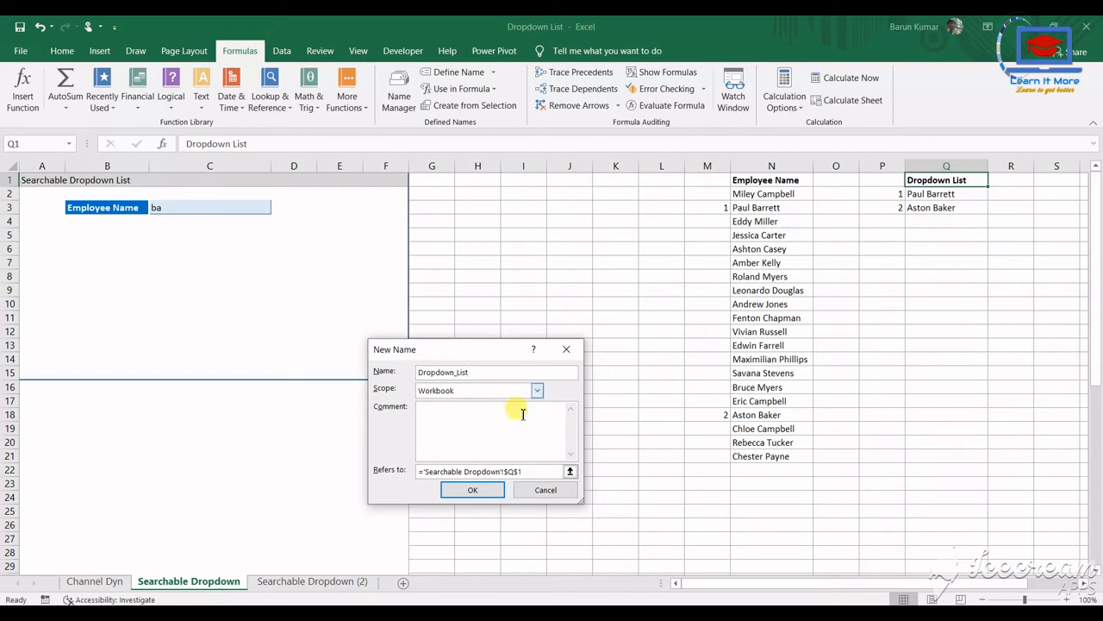
- Replace the name's reference with an OFFSET formula that starts at cell $Q$2 of the Searchable Dropdown sheet
click(534, 473)
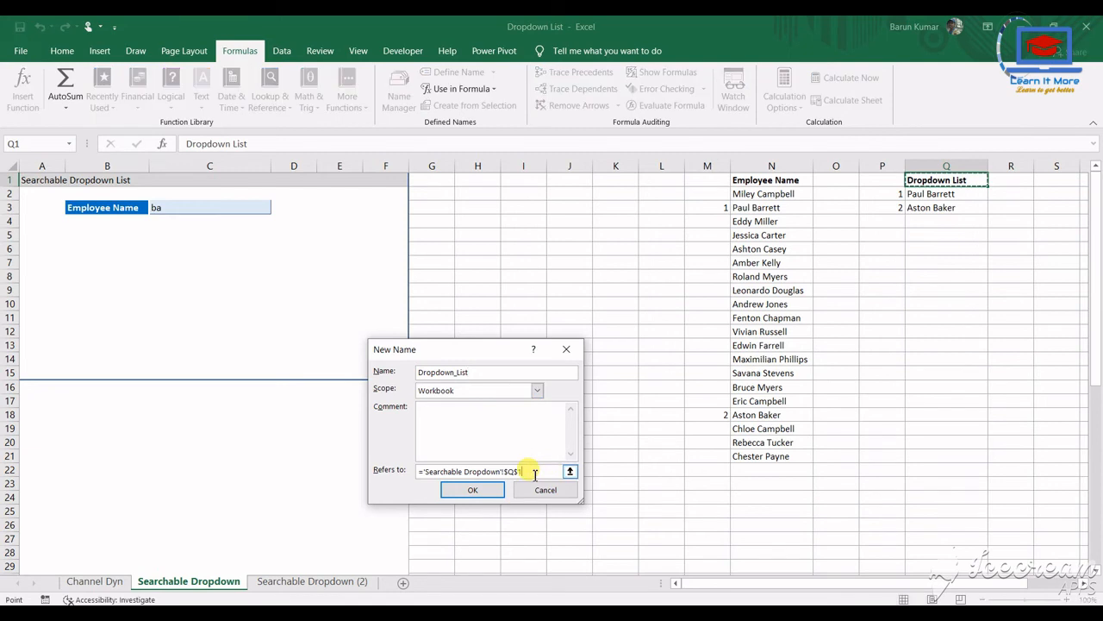
key(BackSpace)
key(BackSpace)
key(BackSpace)
key(BackSpace)
key(BackSpace)
key(BackSpace)
key(BackSpace)
key(BackSpace)
key(BackSpace)
key(BackSpace)
key(BackSpace)
key(BackSpace)
key(BackSpace)
key(BackSpace)
key(BackSpace)
key(BackSpace)
key(BackSpace)
key(BackSpace)
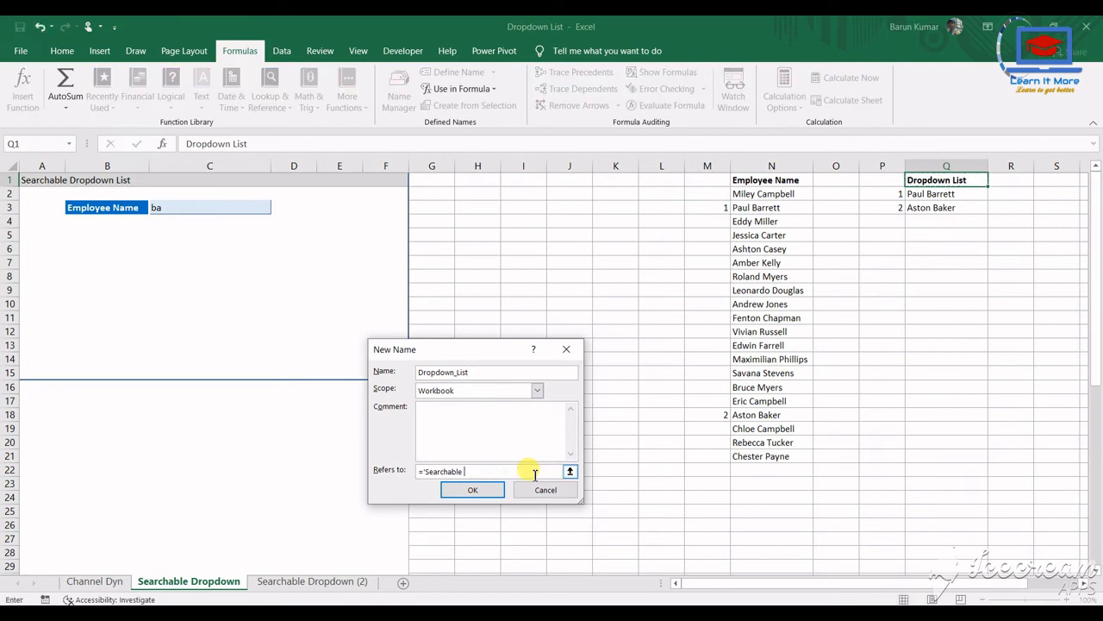
key(BackSpace)
key(BackSpace)
key(BackSpace)
key(BackSpace)
key(BackSpace)
key(BackSpace)
key(BackSpace)
key(BackSpace)
text(offe)
key(BackSpace)
text(set)
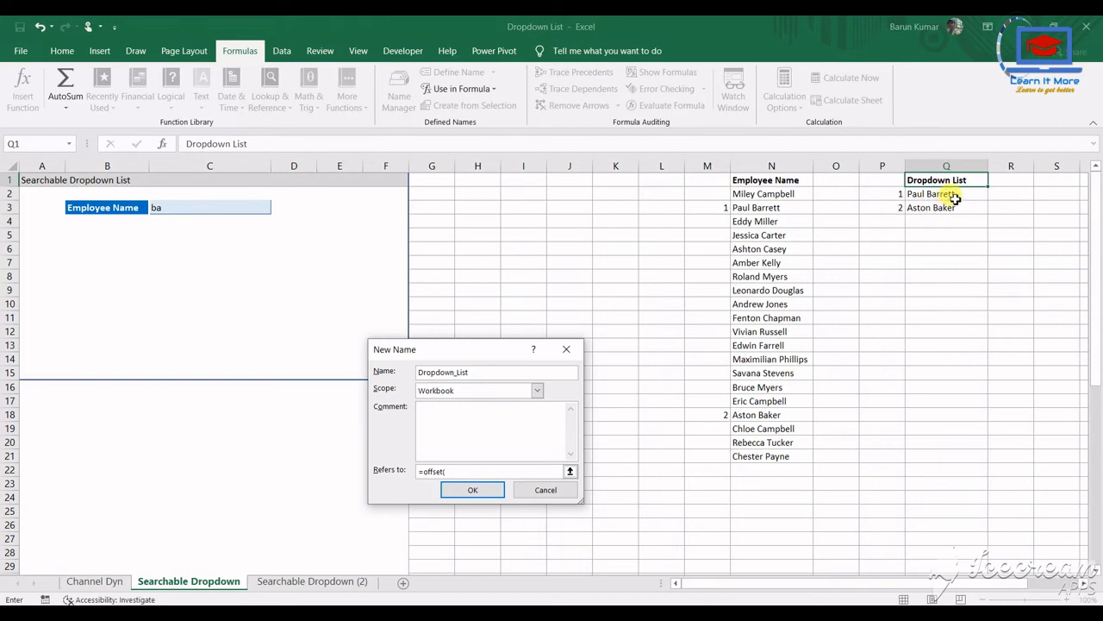
text(()
click(960, 196)
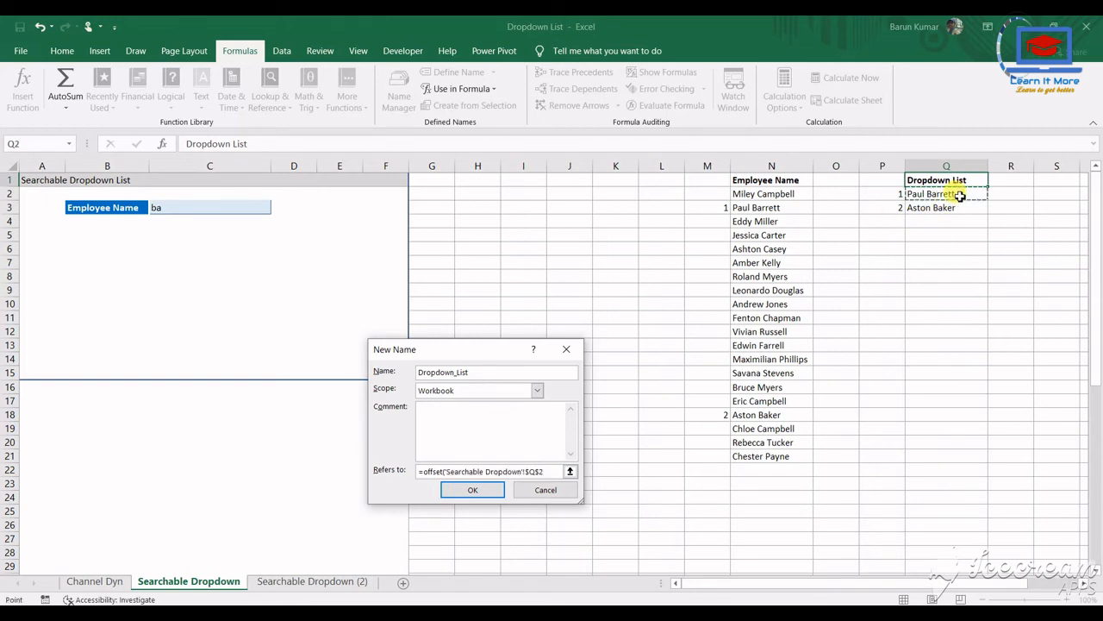
text(,)
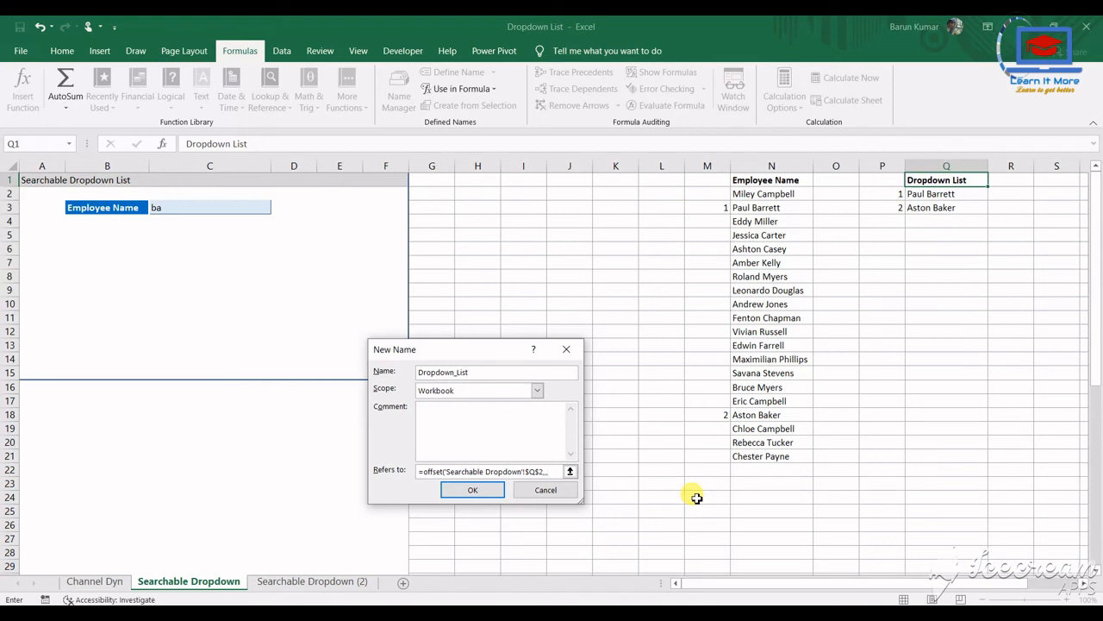
- Leave the OFFSET rows and columns empty, use MAX of column M as height and 1 as width, and save the name
text(,max)
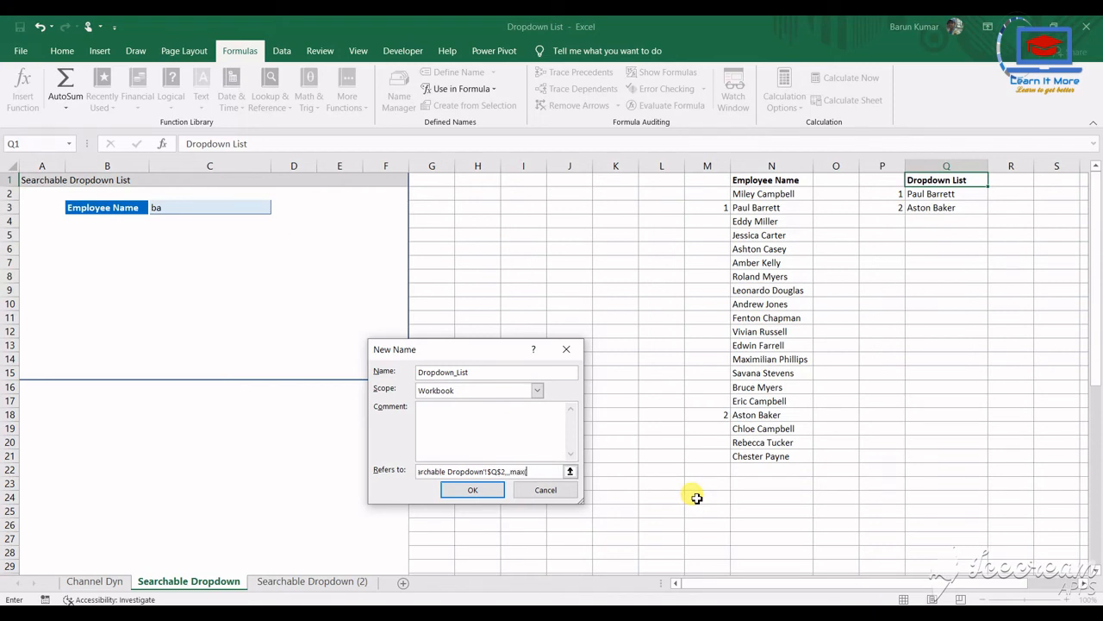
click(720, 163)
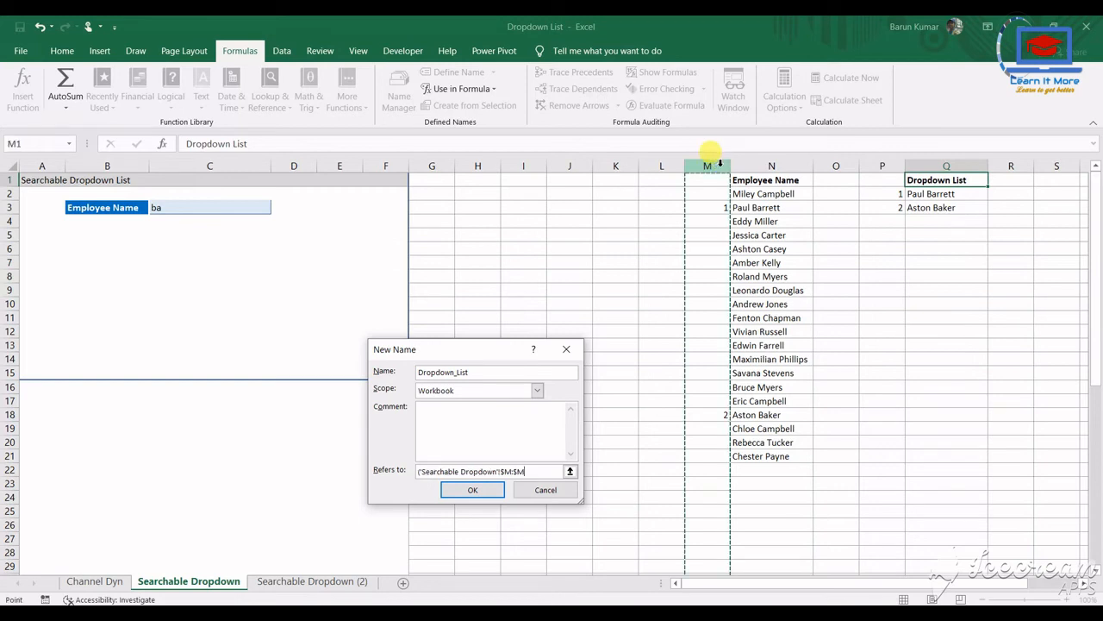
text())
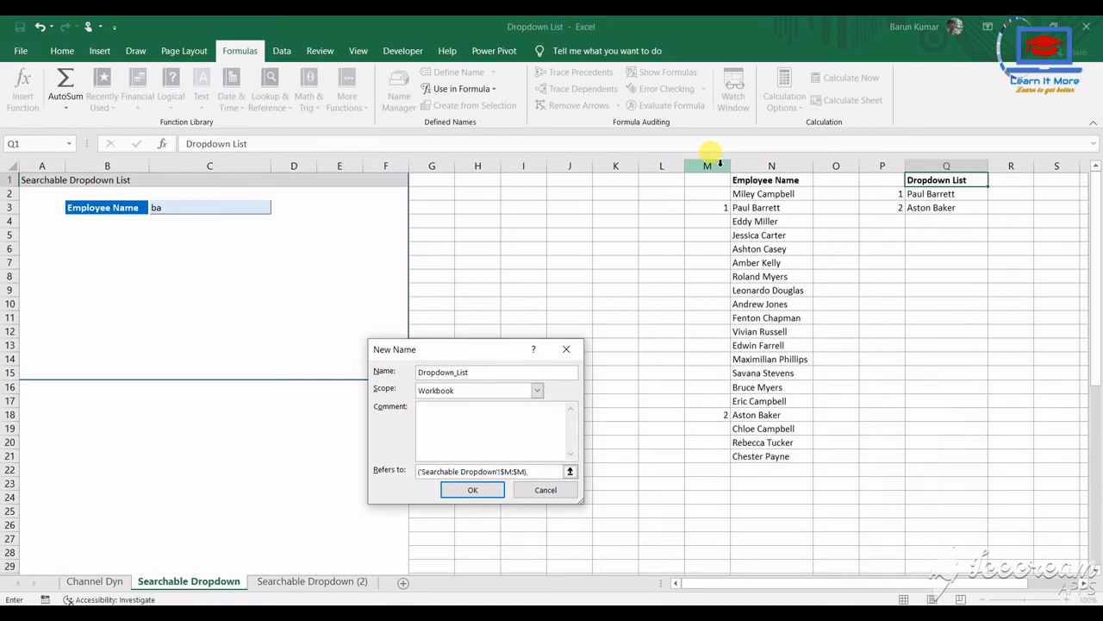
text(,1)
click(474, 490)
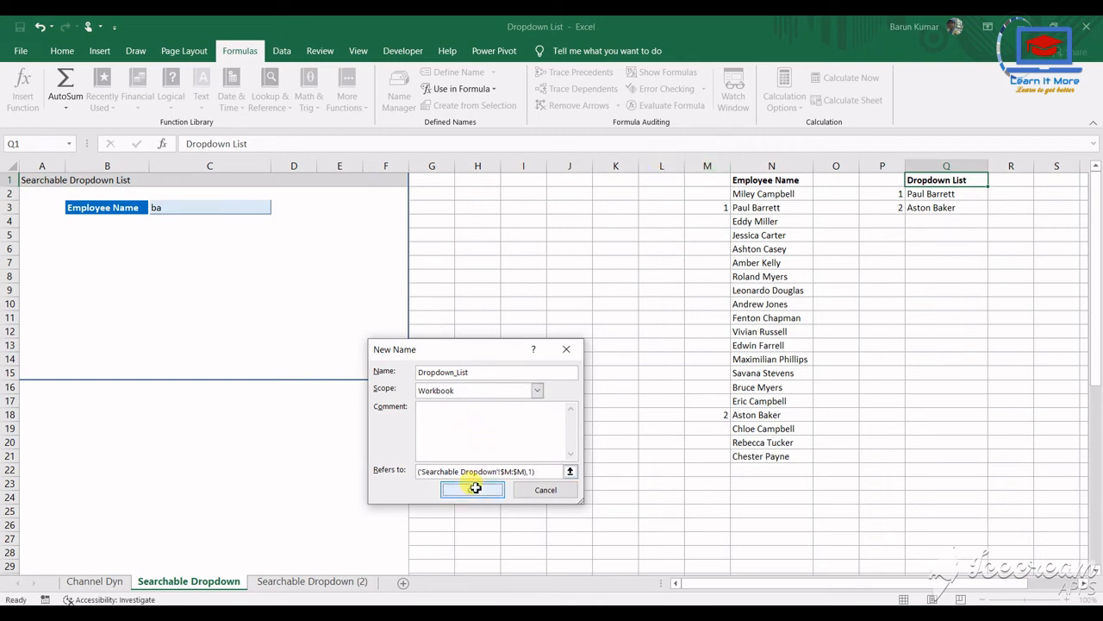
- Review the formula and referenced range of the Dropdown_List name among the workbook's defined names
click(933, 193)
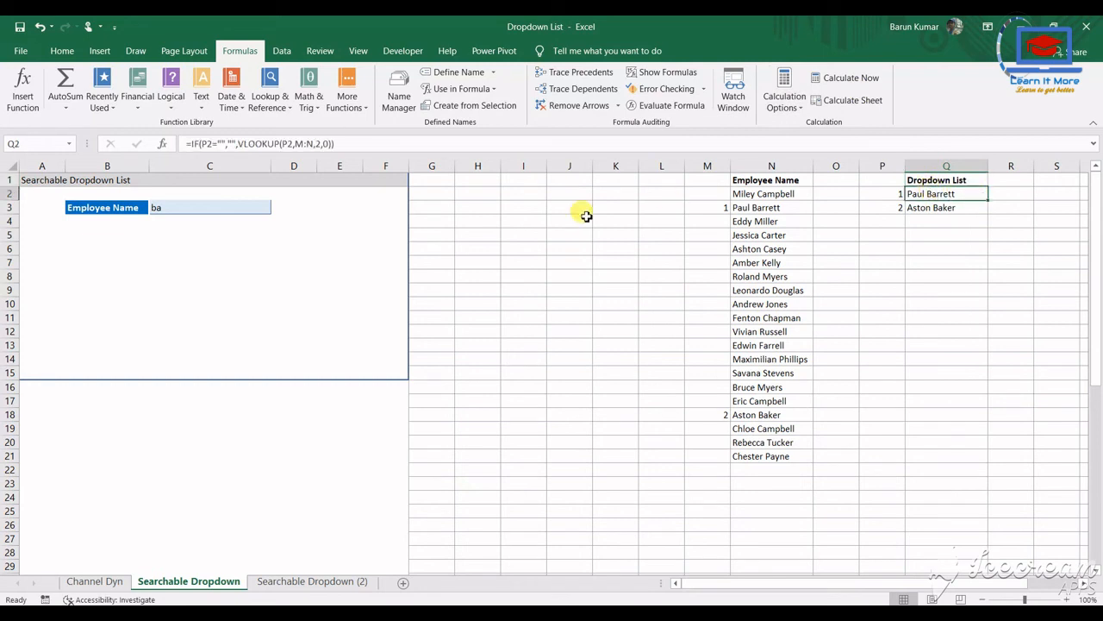
click(399, 95)
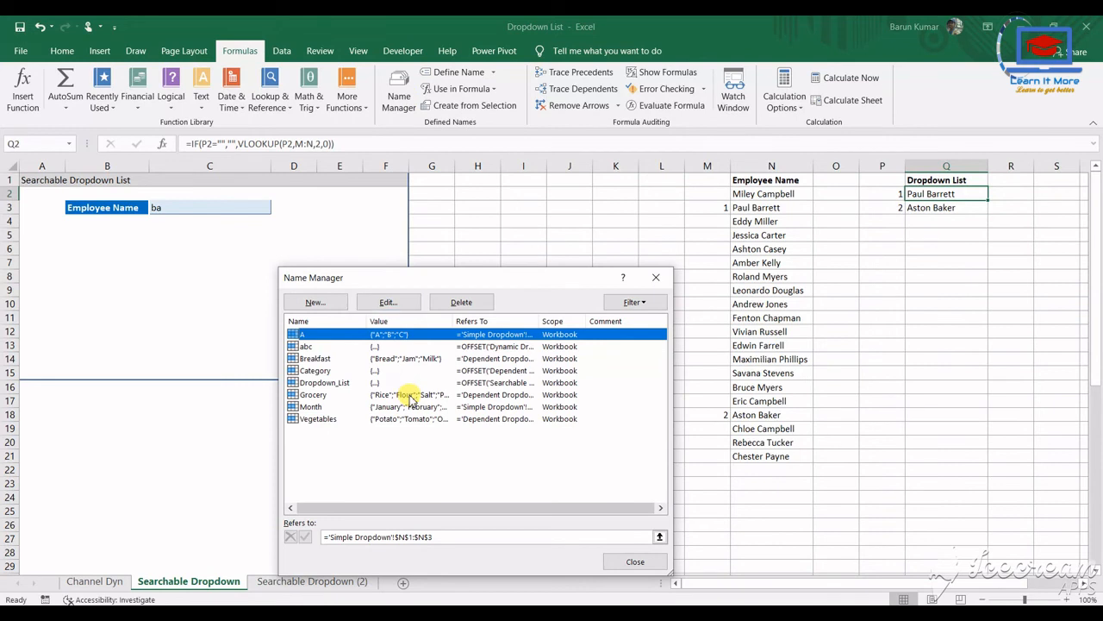
click(325, 383)
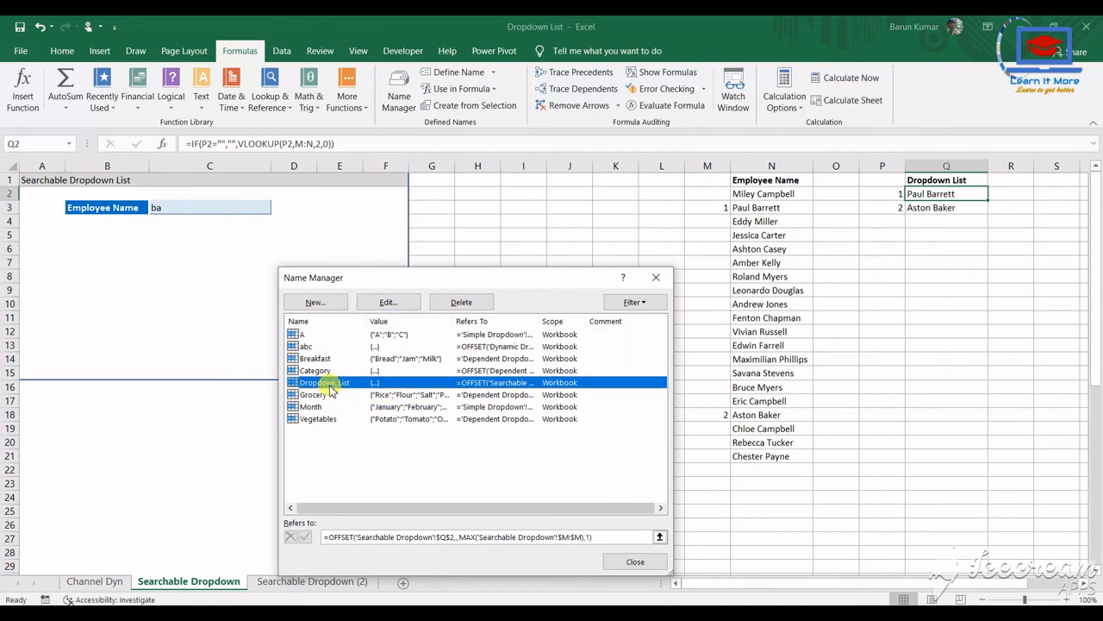
click(400, 537)
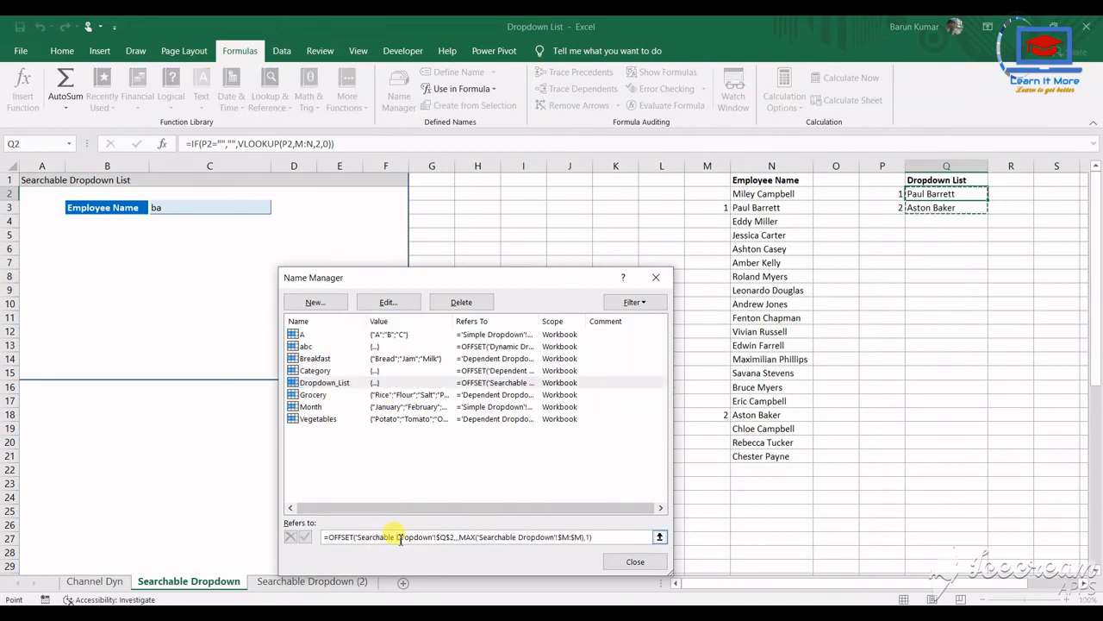
key(Escape)
key(Escape)
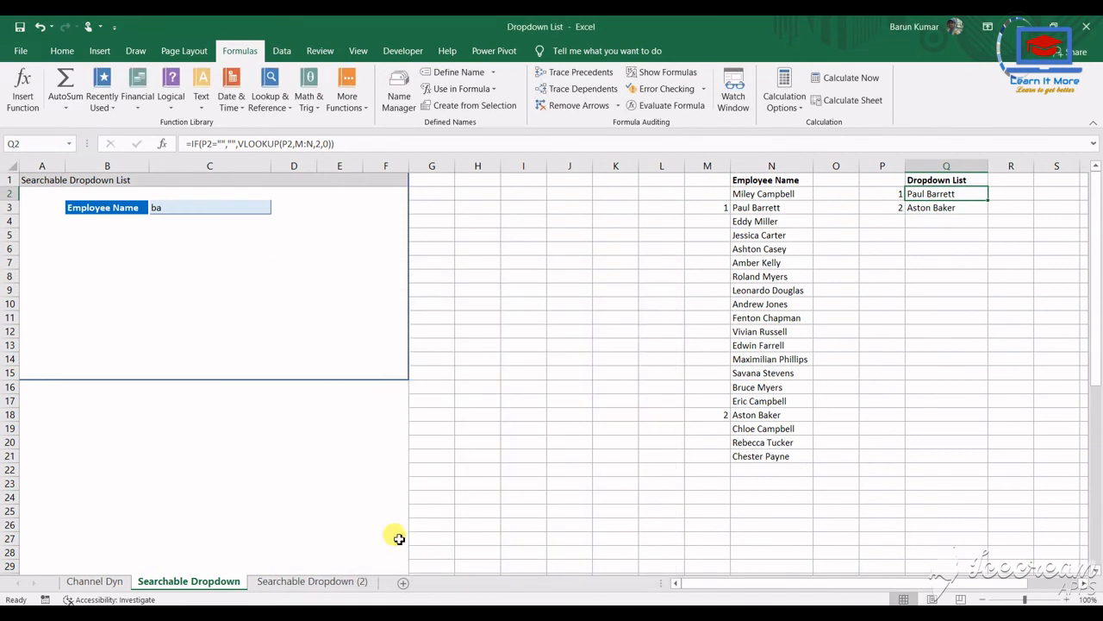
- Clear the Employee Name input cell C3 and give it a List data validation with =Dropdown_List as the source
click(766, 291)
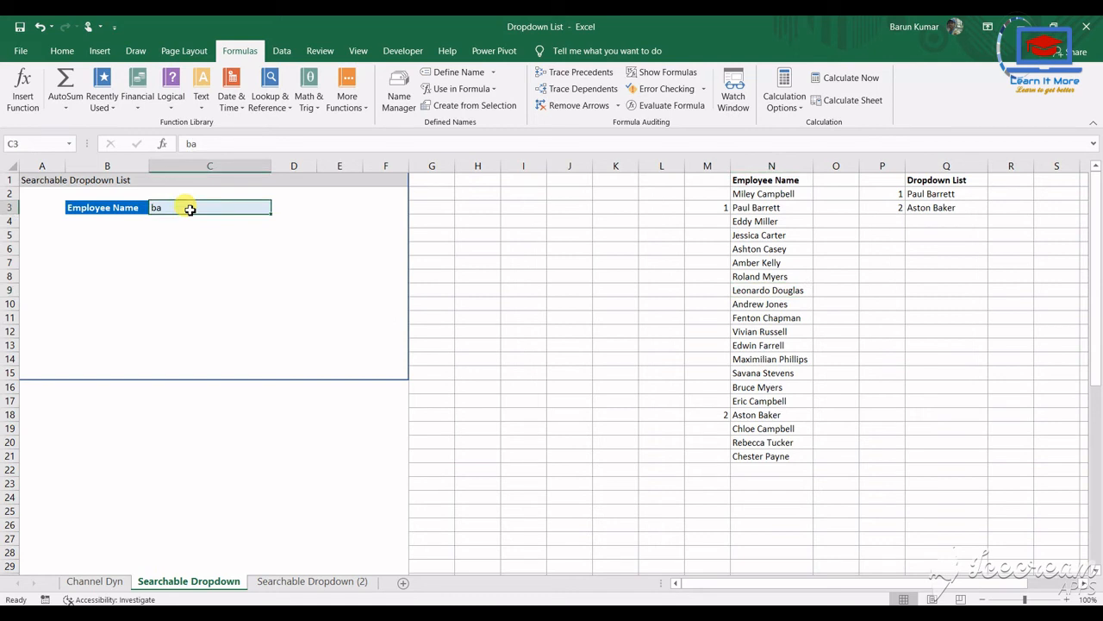
key(Delete)
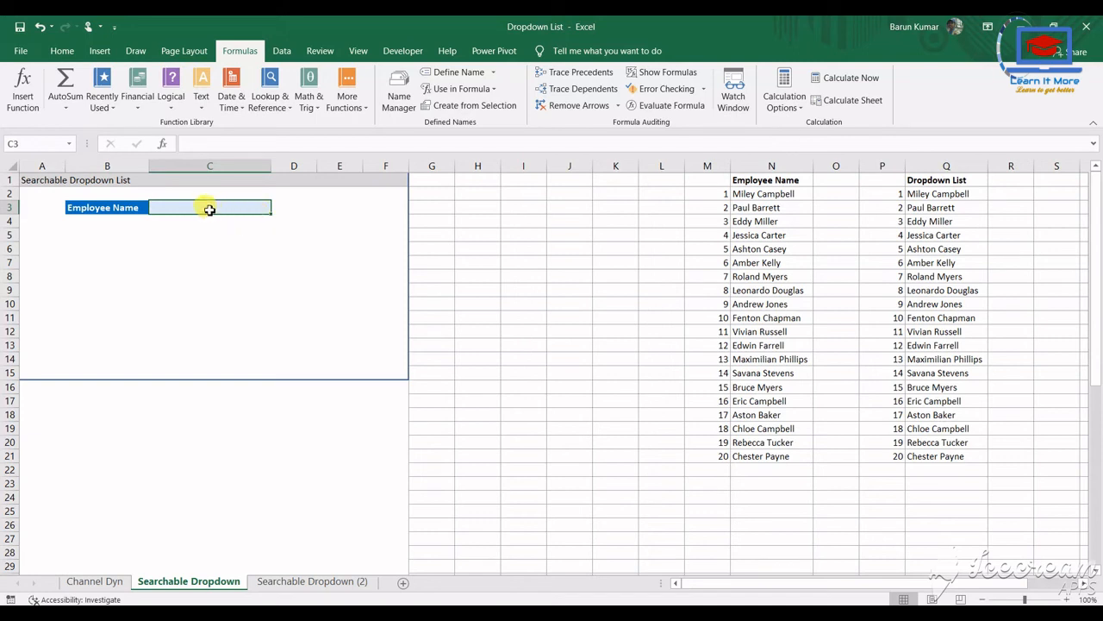
click(284, 51)
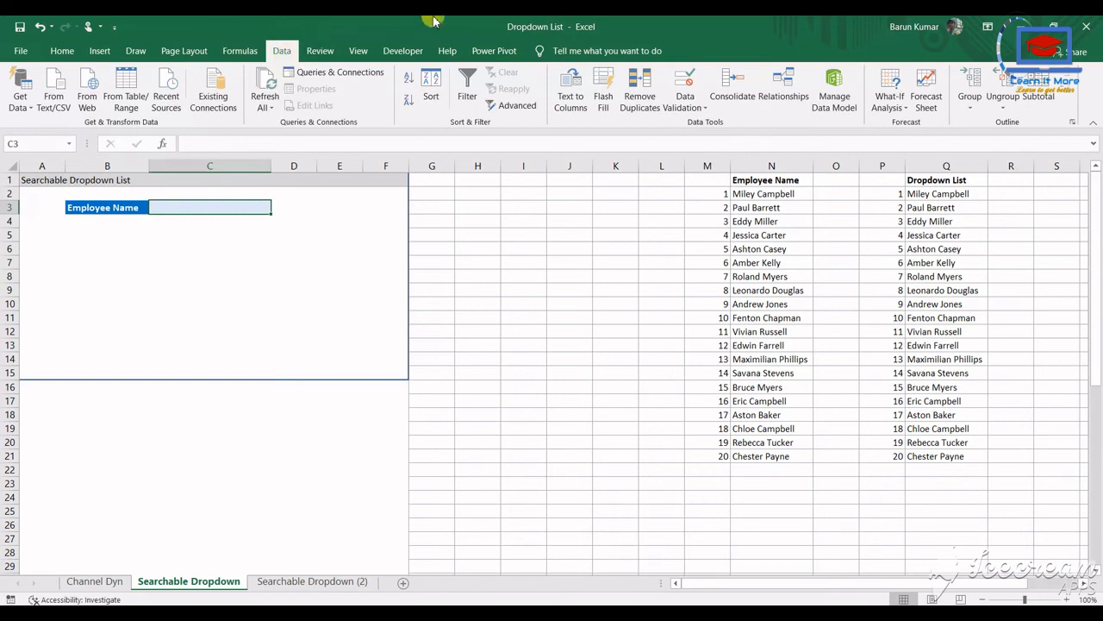
click(680, 89)
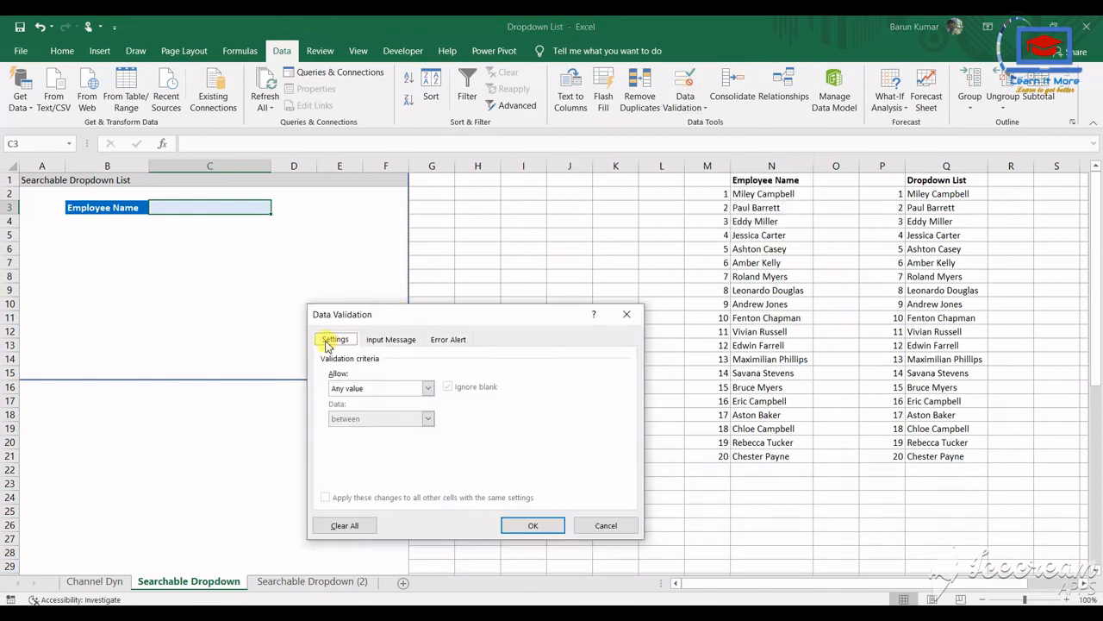
click(425, 389)
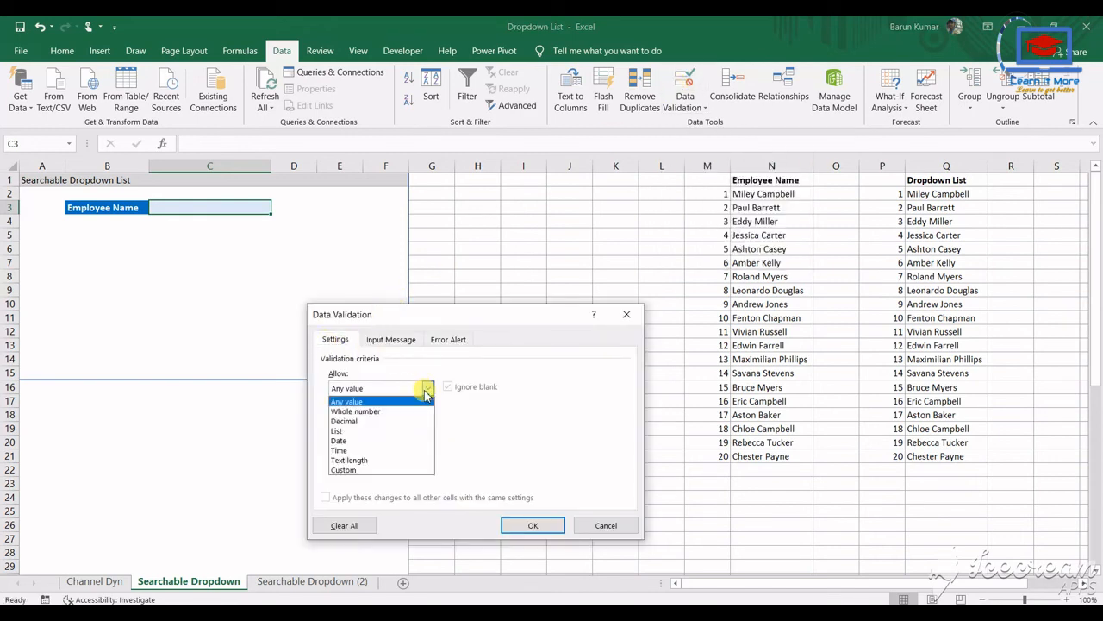
click(344, 432)
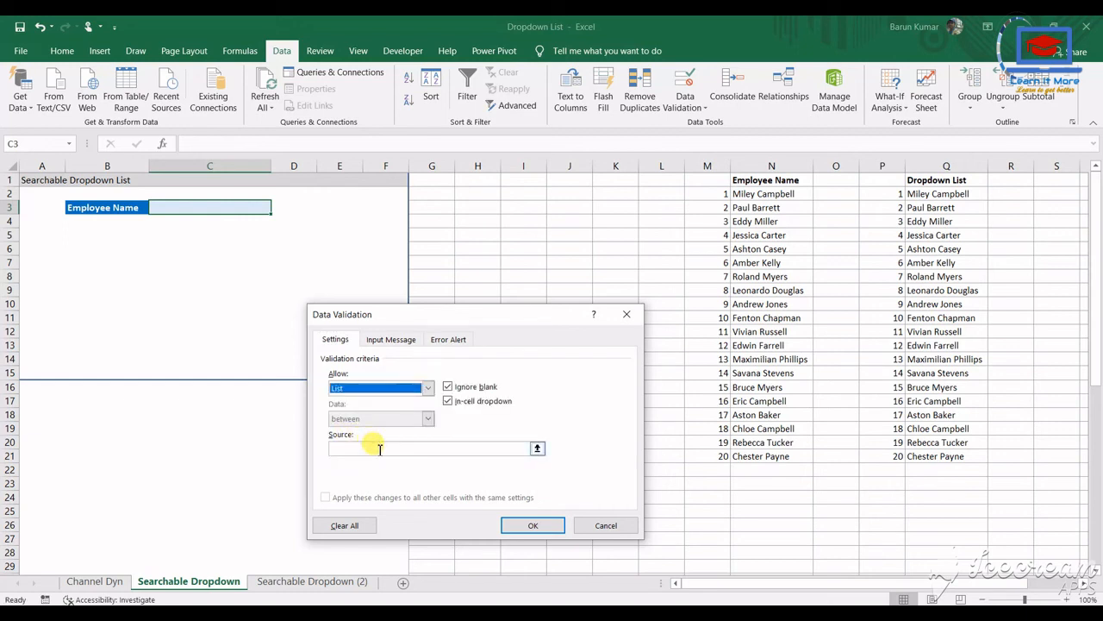
click(379, 448)
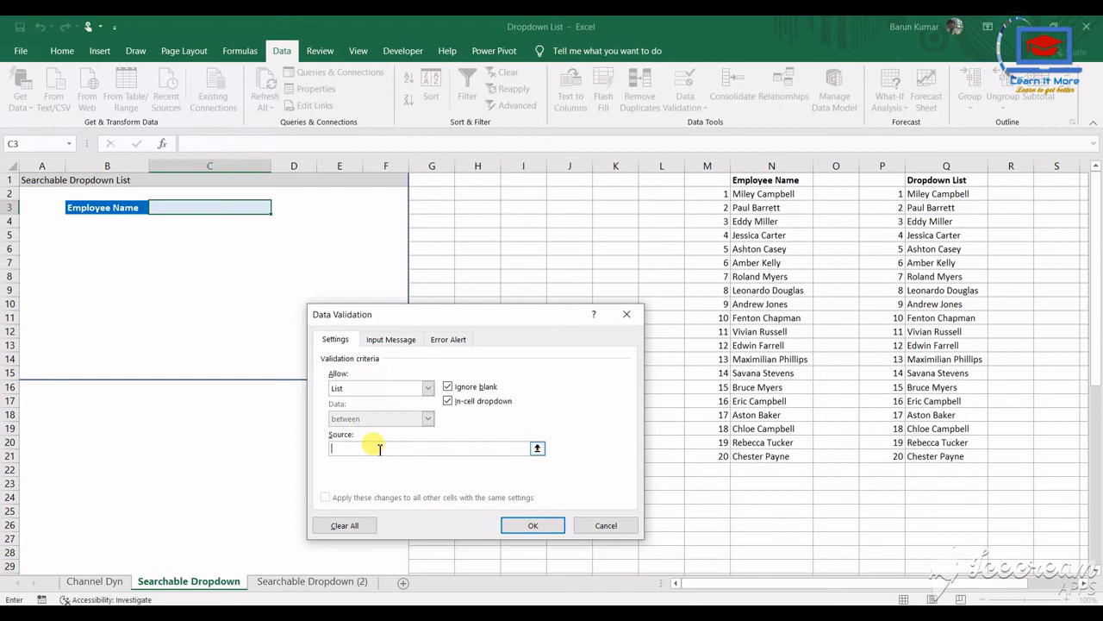
key(F3)
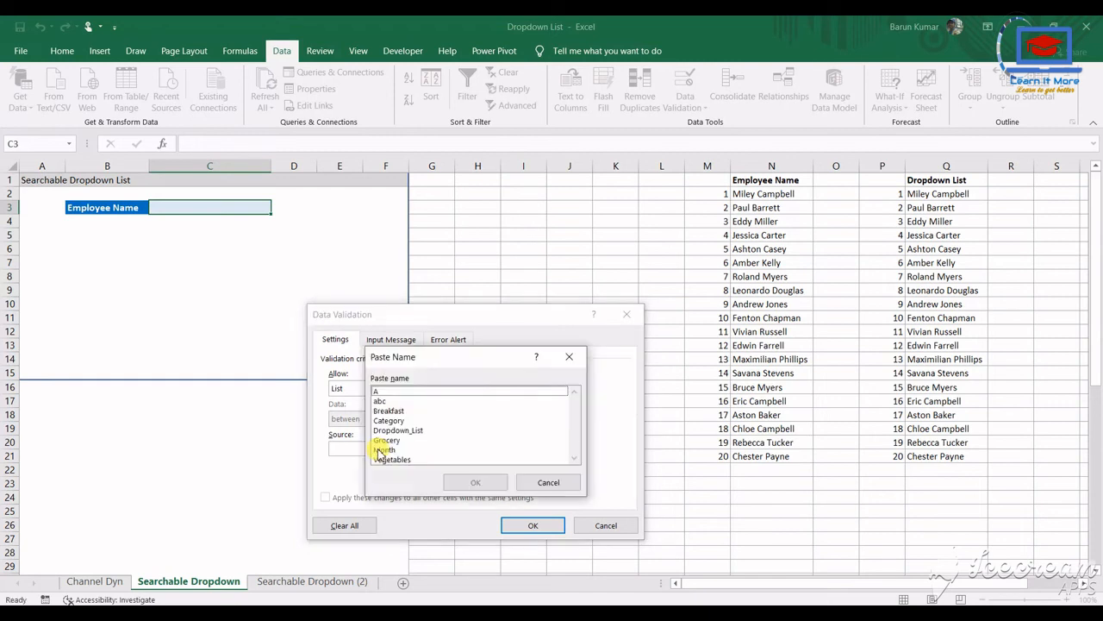
click(417, 433)
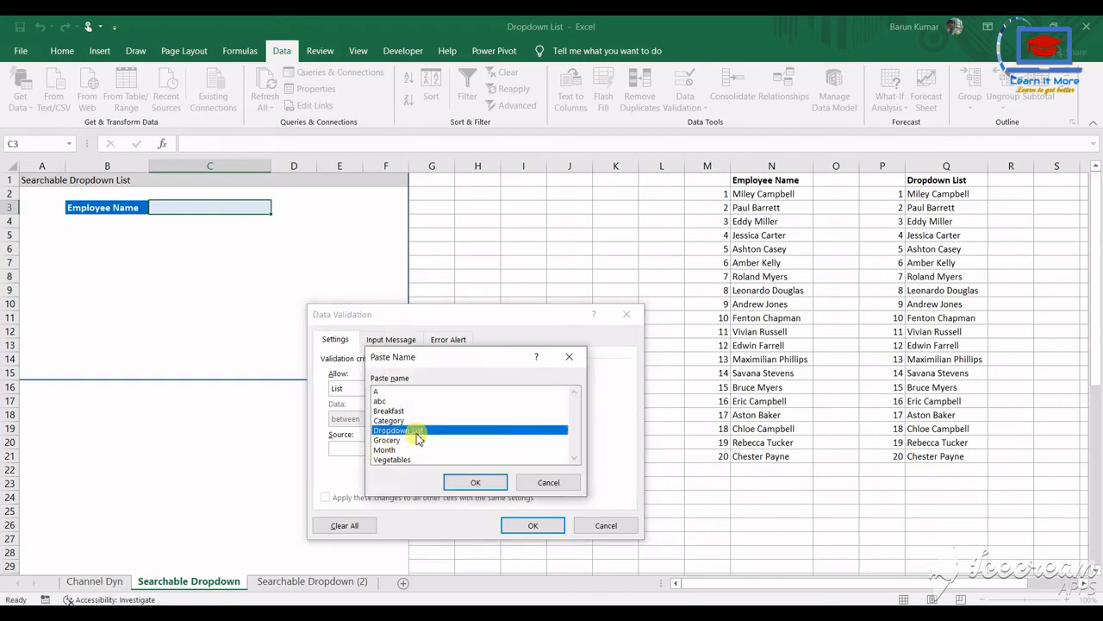
click(476, 483)
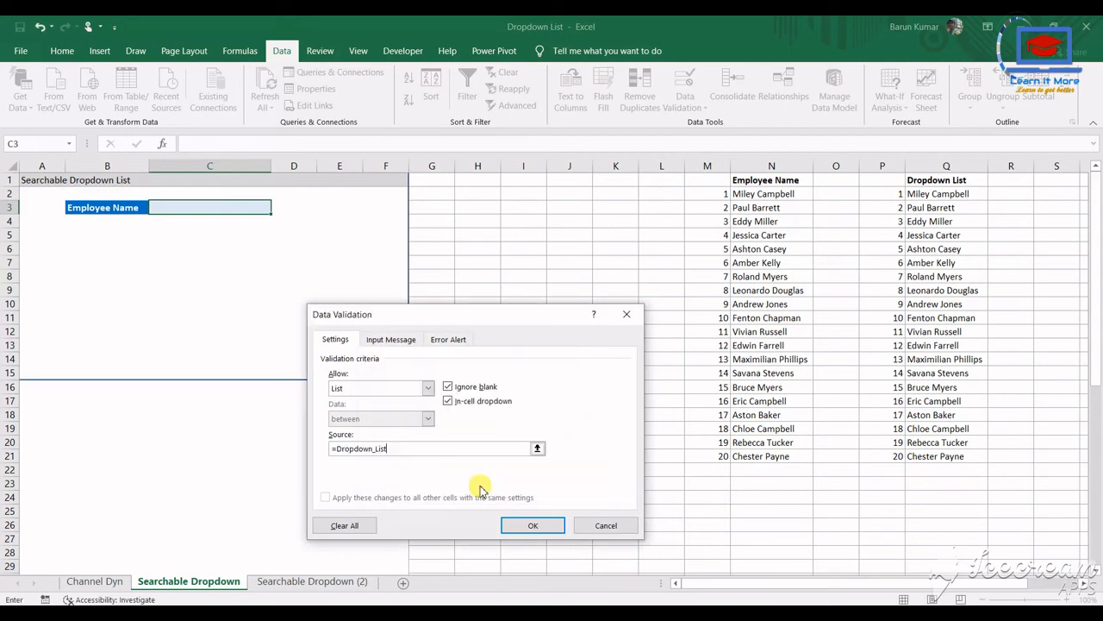
click(543, 528)
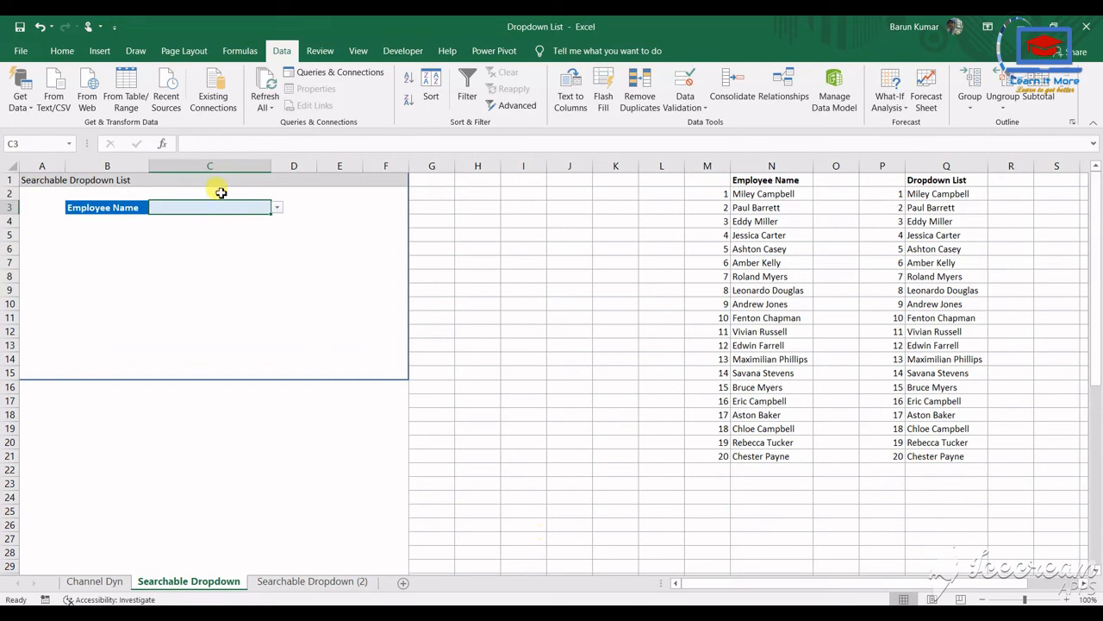
- Browse the names offered by the new dropdown in C3 without choosing one
click(276, 207)
mouse_move(273, 231)
mouse_down()
mouse_move(273, 278)
mouse_move(276, 226)
mouse_up()
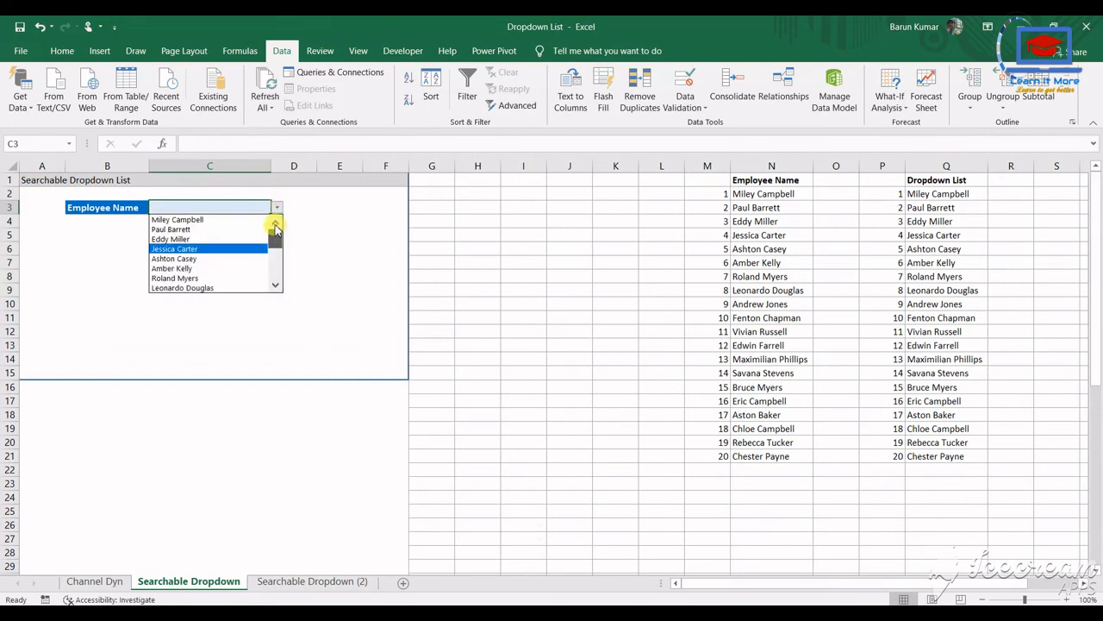
click(326, 229)
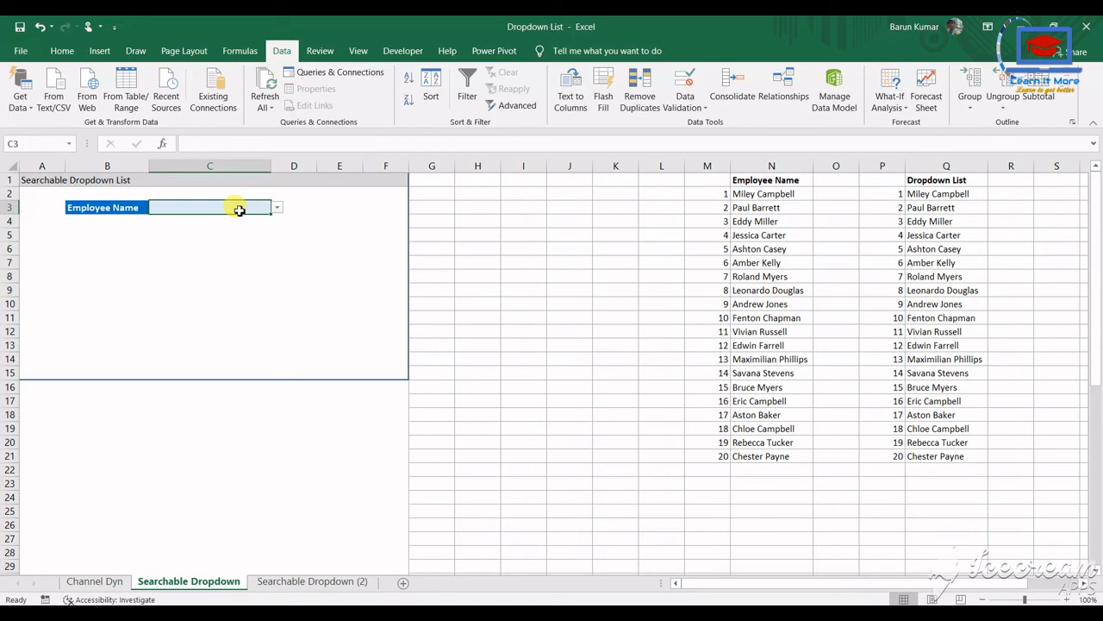
- Try to enter the partial name "ba" in the Employee Name cell C3
text(ba)
key(Return)
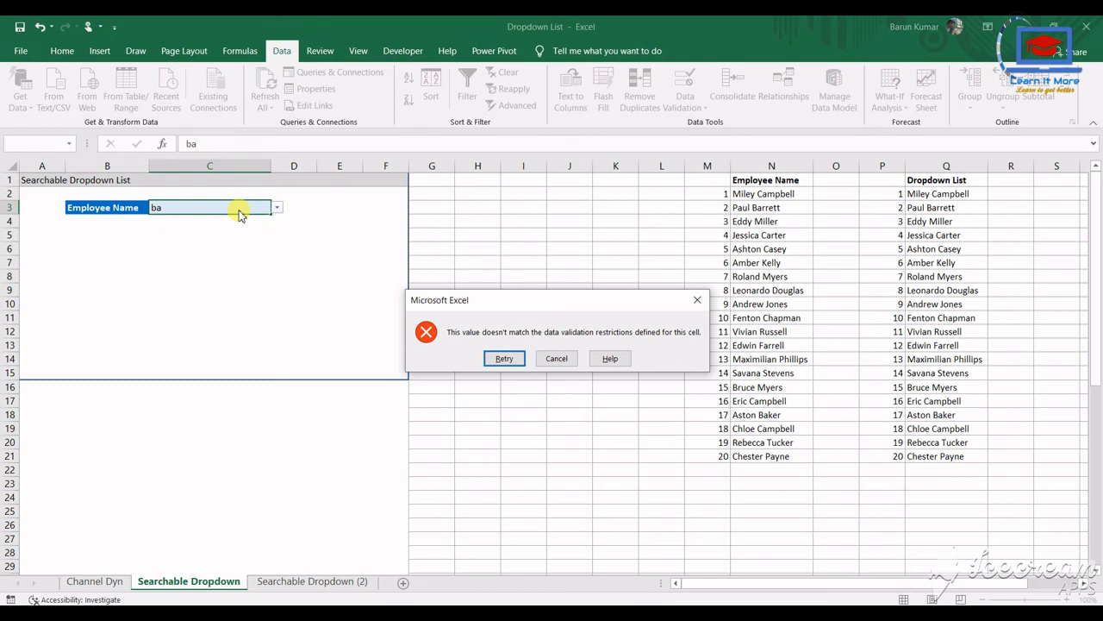
click(555, 360)
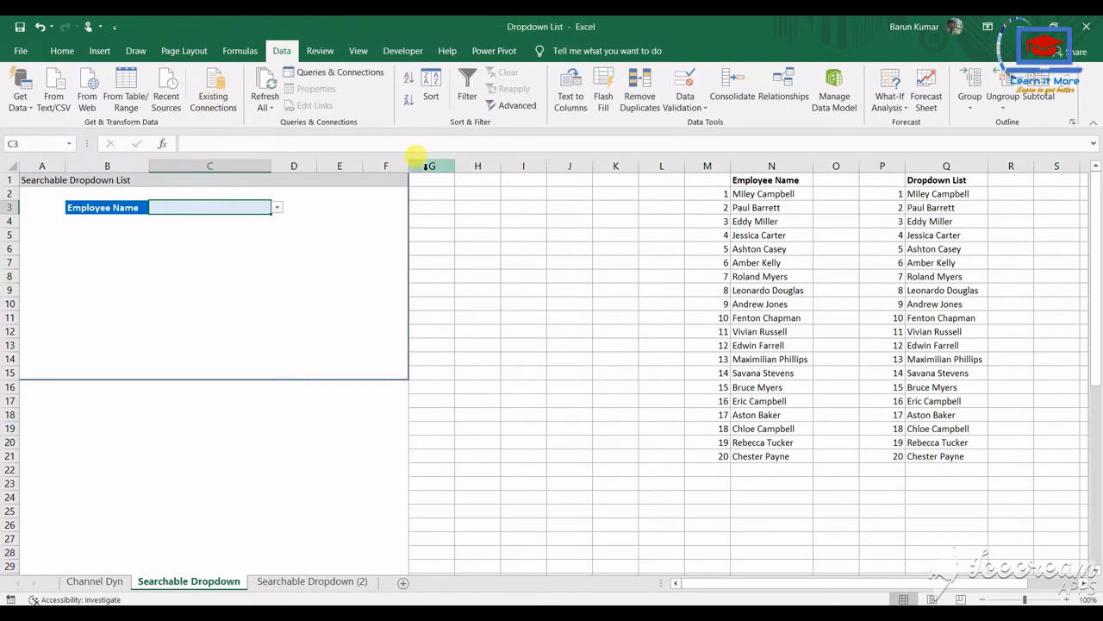
- Turn off the error alert after invalid data in the data validation of cell C3
click(689, 77)
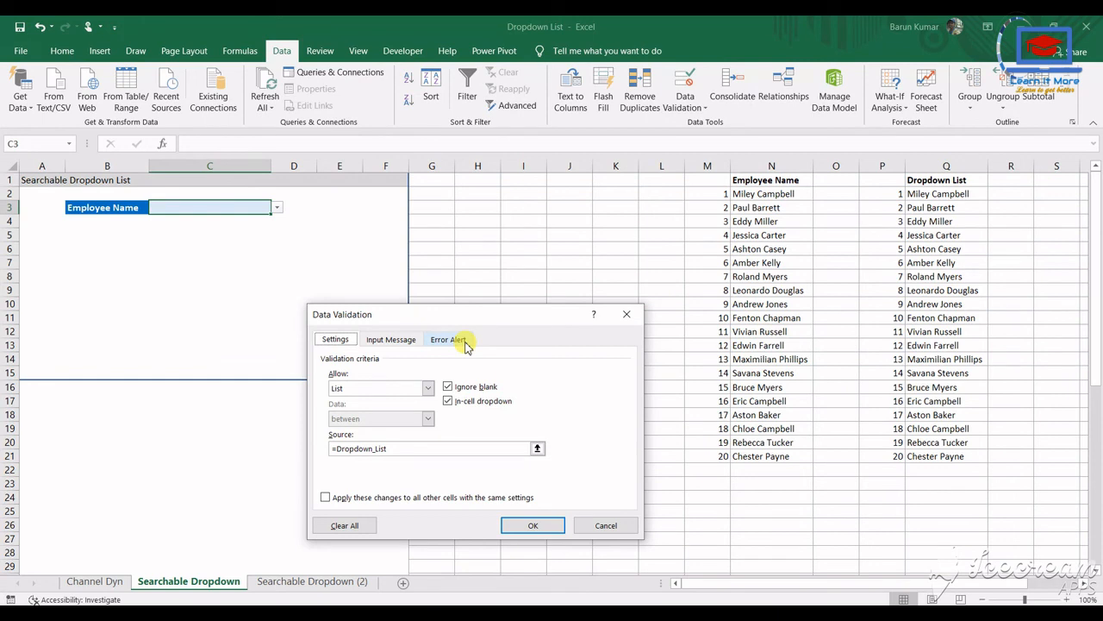
click(448, 340)
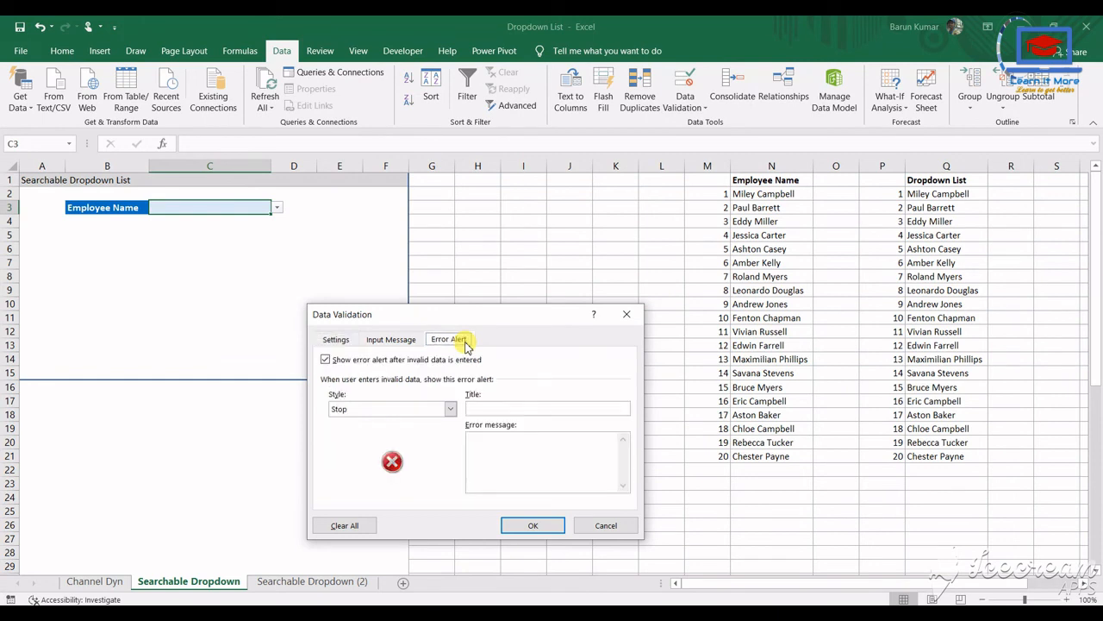
click(327, 361)
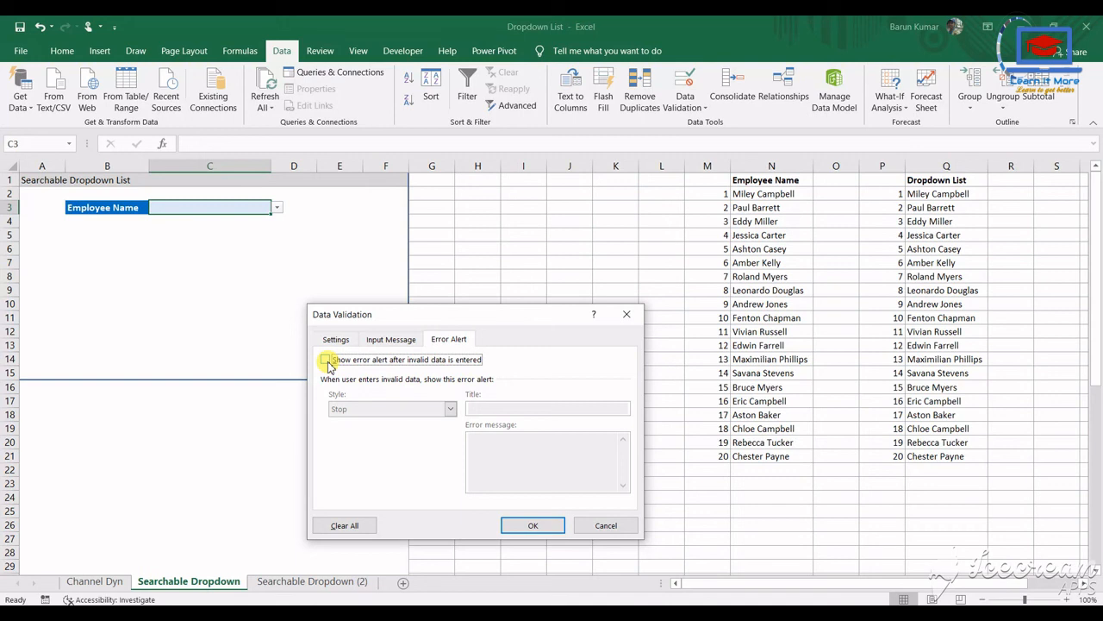
click(524, 526)
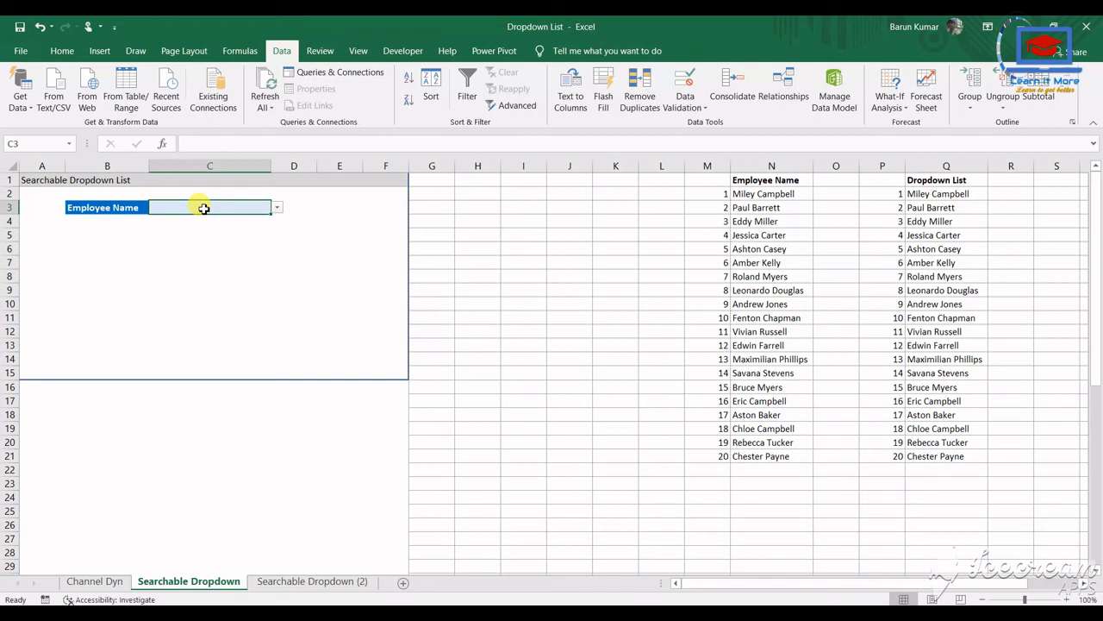
- Test the search by entering "ba" in C3 and viewing the matching names in its dropdown
text(ba)
key(Return)
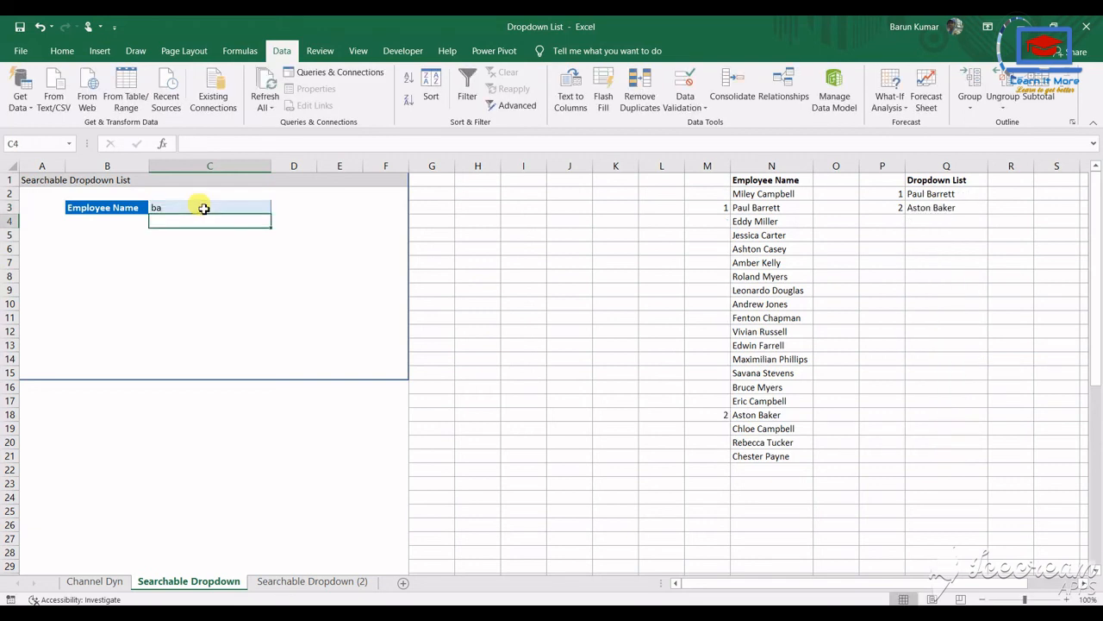
click(232, 209)
click(275, 209)
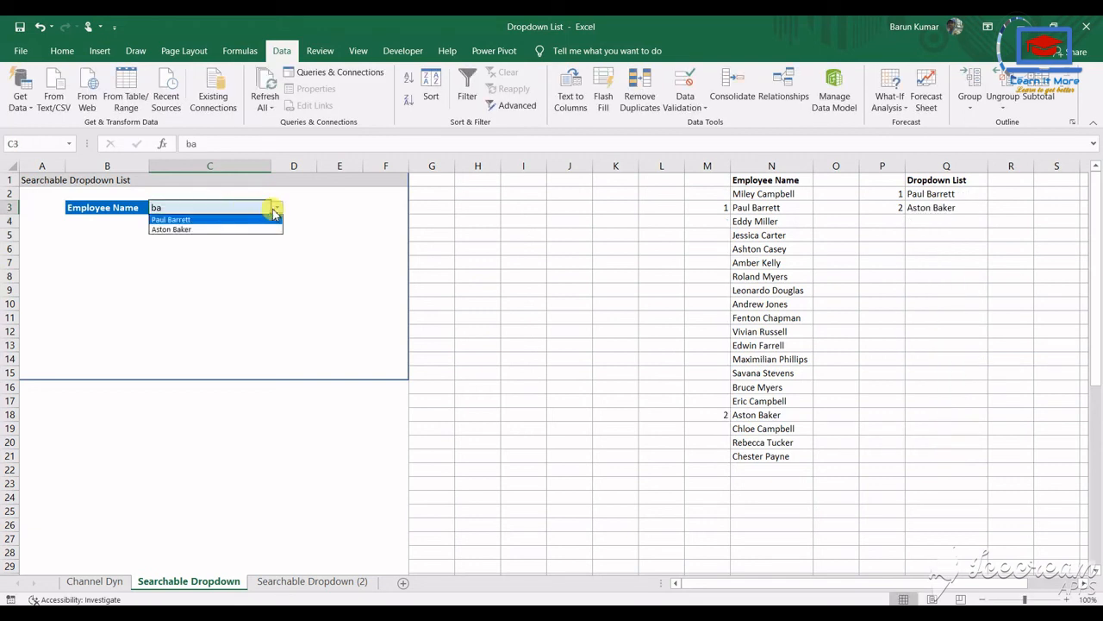
click(193, 218)
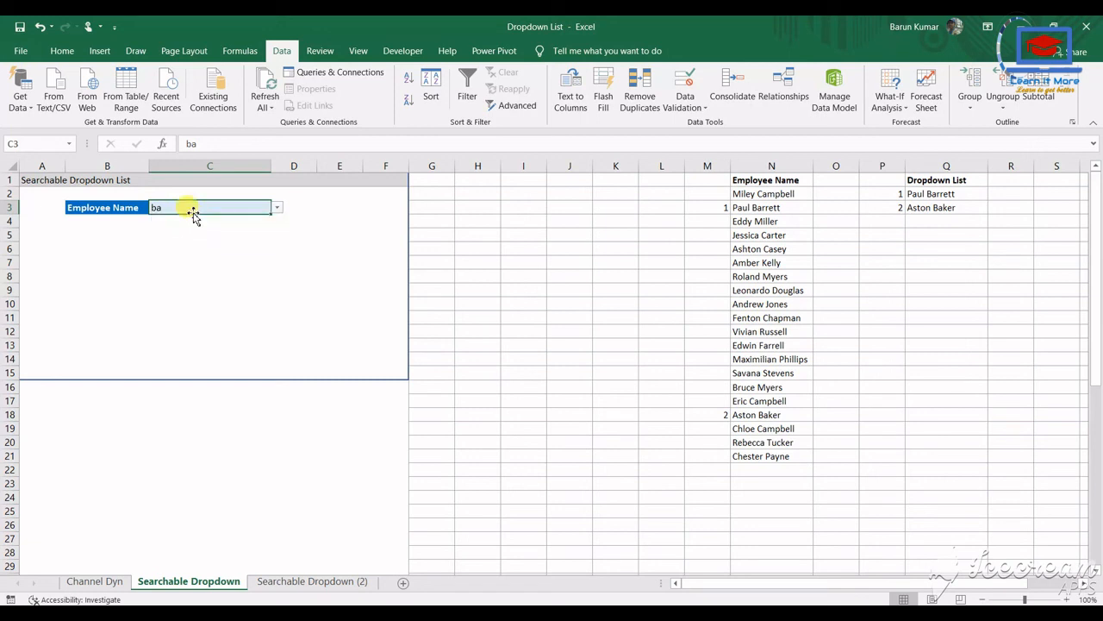
- Search C3 for "an" and choose the fourth matching employee name from its dropdown
text(an)
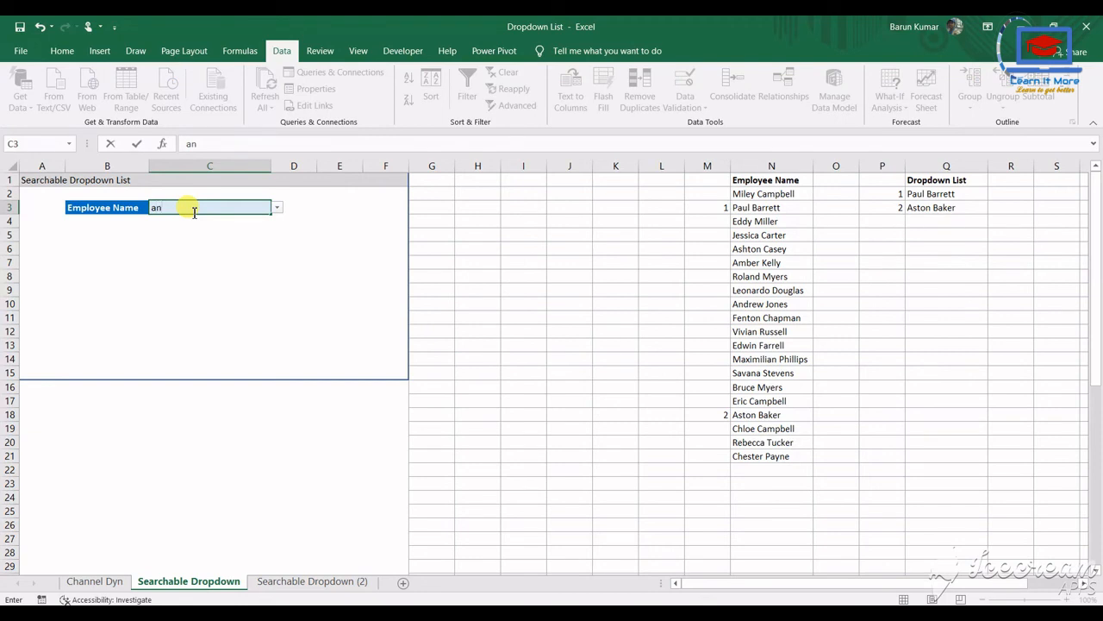
click(277, 210)
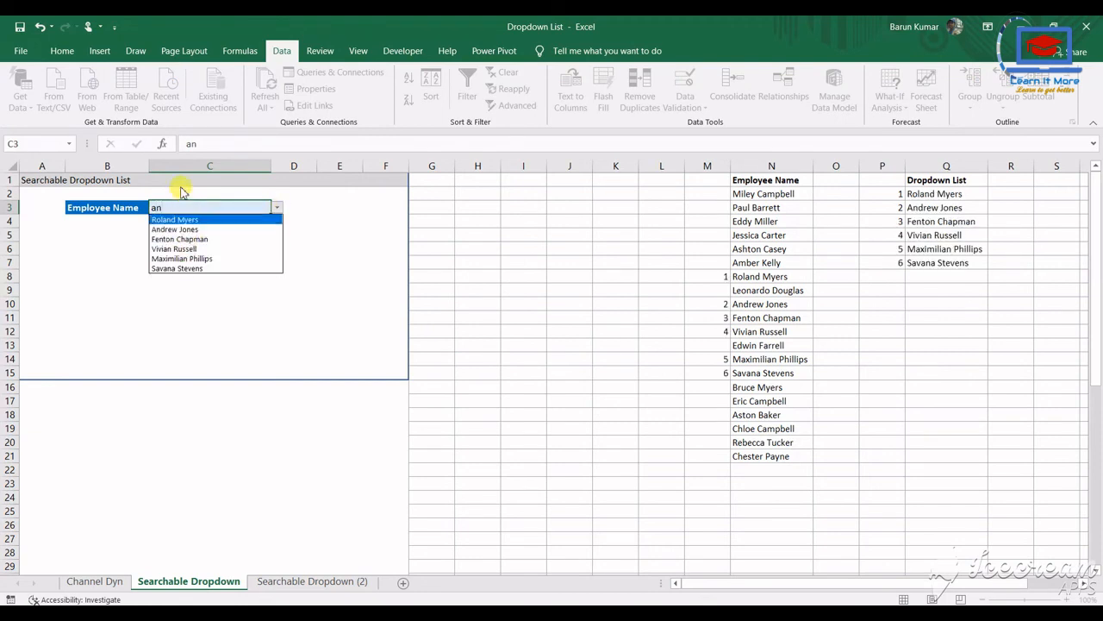
click(174, 248)
click(664, 278)
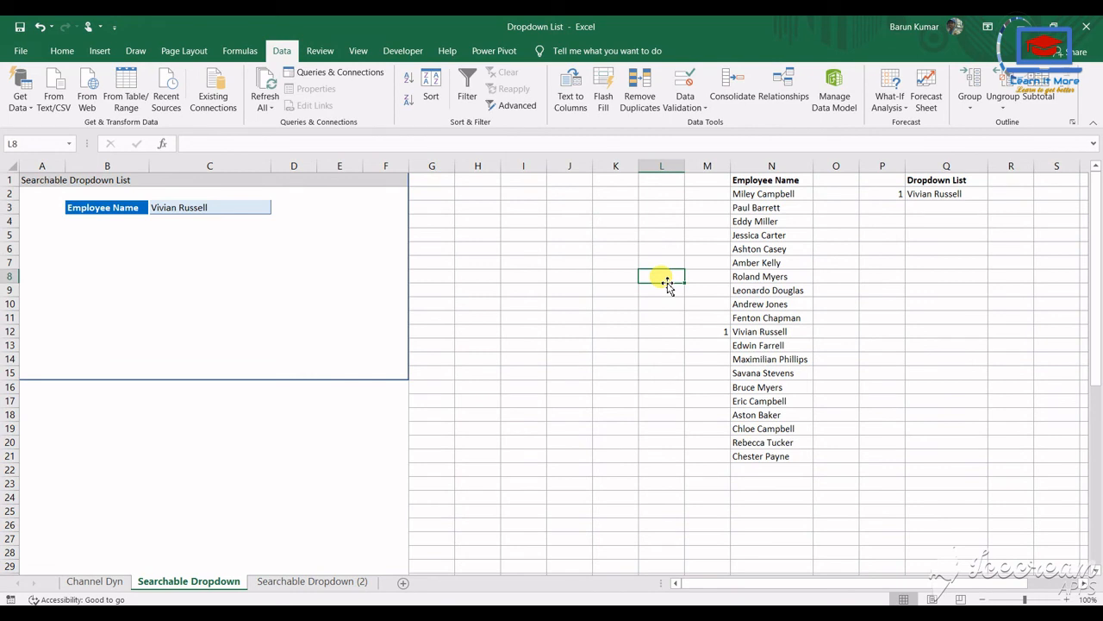